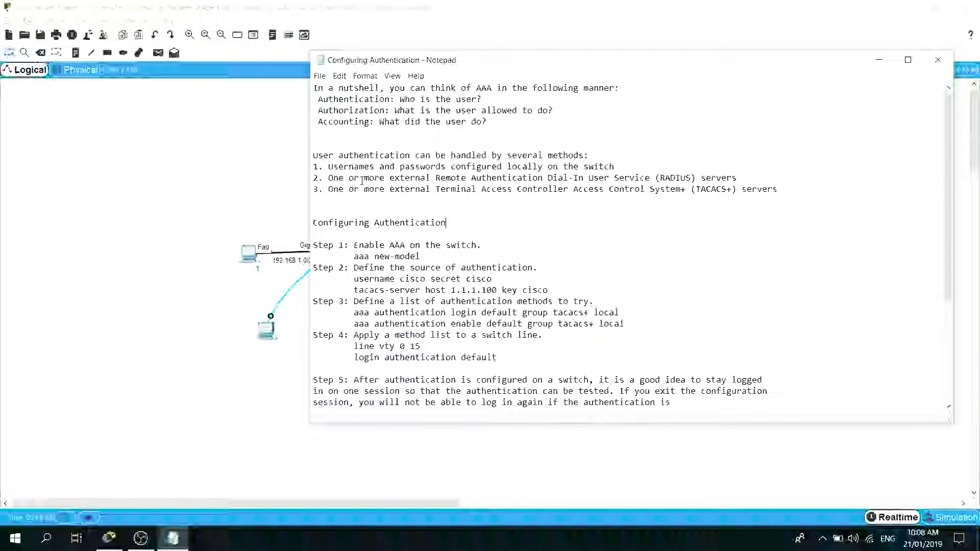
# Copy the local username and secret command from Step 2 to the end of the first authentication method's line in the notes.
pyautogui.click(617, 167)
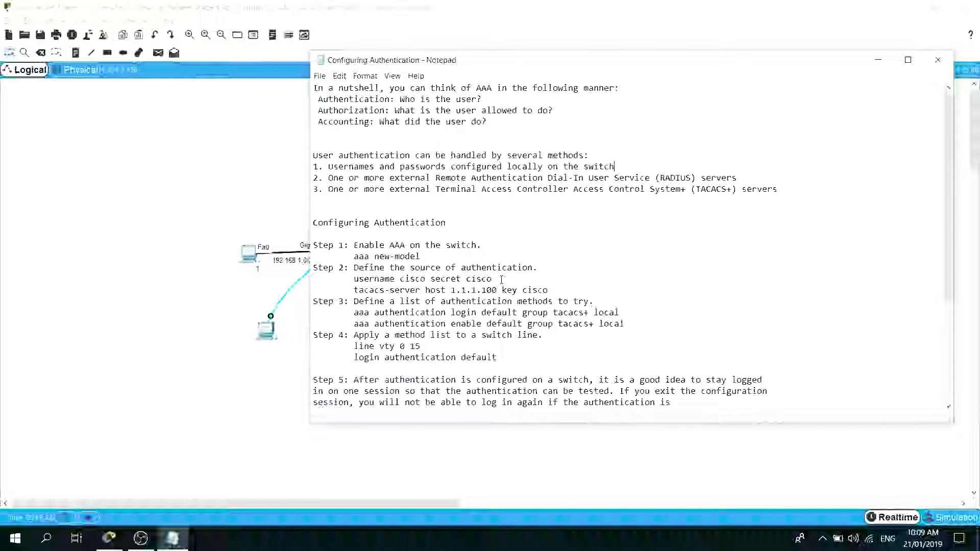
pyautogui.moveTo(502, 279); pyautogui.dragTo(355, 280)
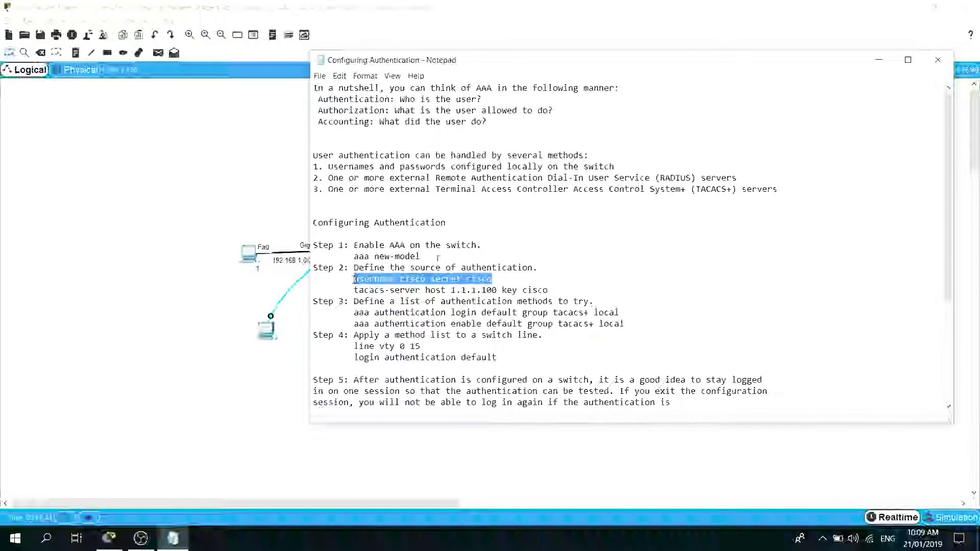
pyautogui.hotkey('ctrl', 'c')
pyautogui.click(633, 167)
pyautogui.hotkey('ctrl', 'v')
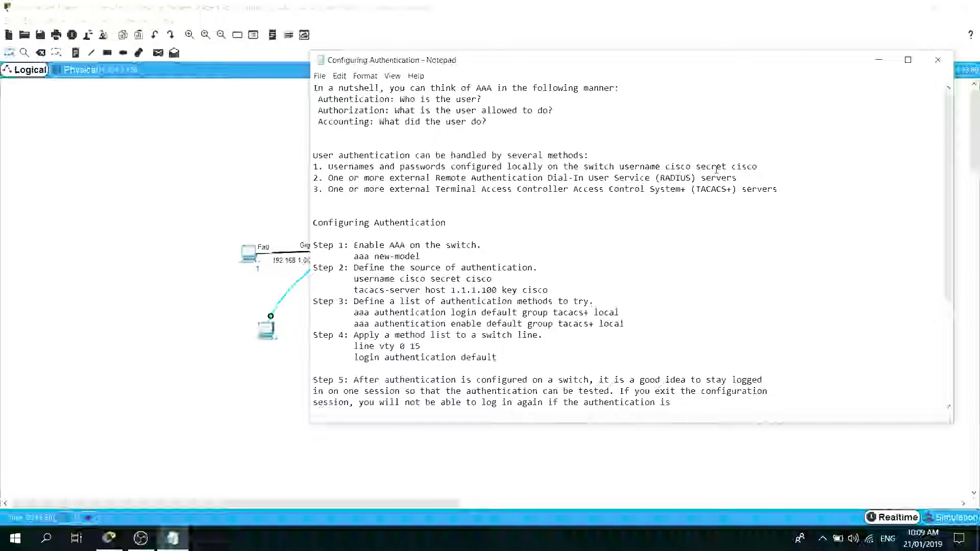
# Replace "switch" with "devices" in the first user authentication method of the notes.
pyautogui.moveTo(761, 165); pyautogui.dragTo(624, 167)
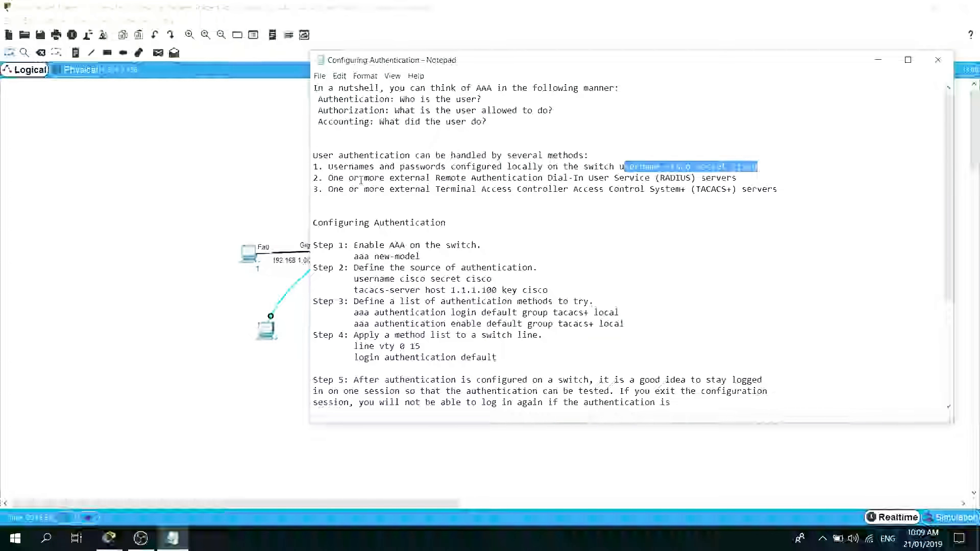
pyautogui.click(615, 167)
pyautogui.moveTo(615, 167); pyautogui.dragTo(585, 168)
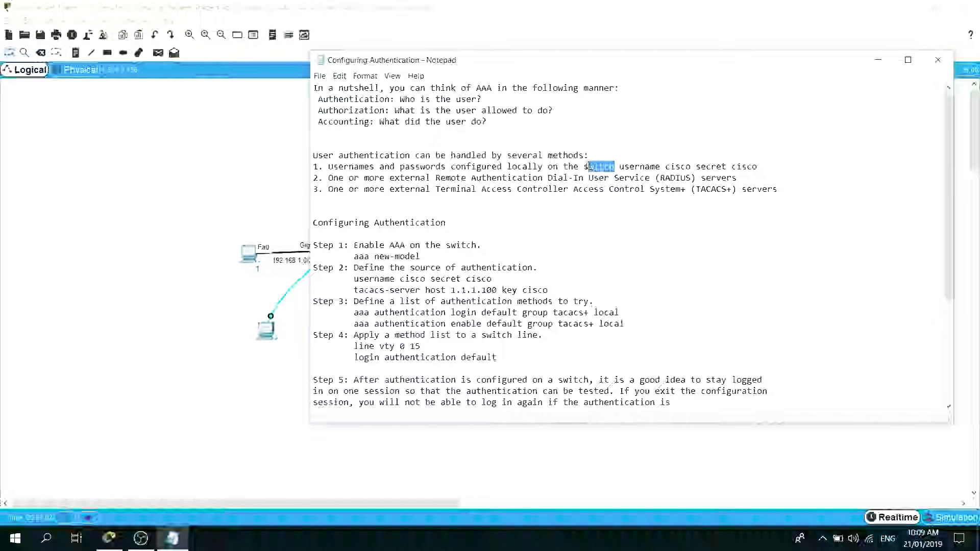
pyautogui.write('devices')
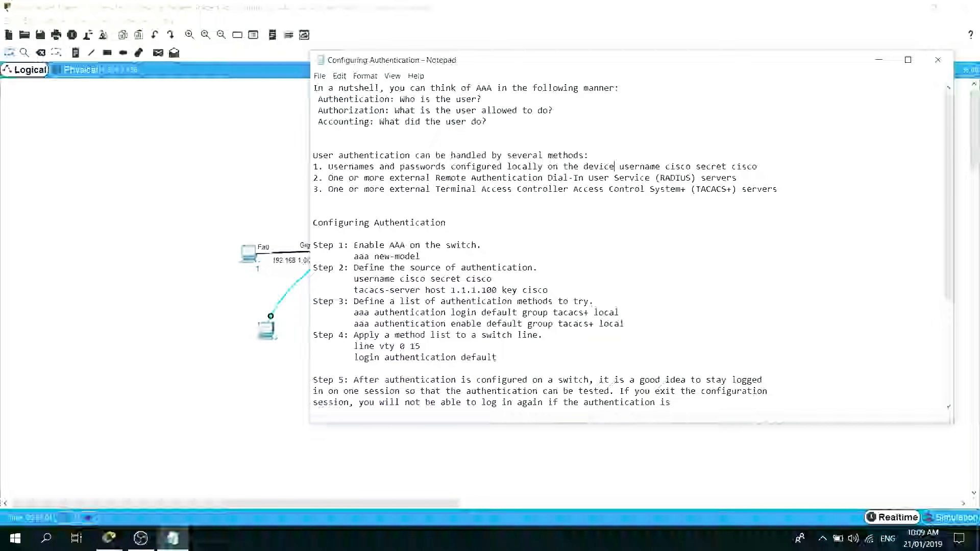
# Review the local username method and the external RADIUS and TACACS+ server methods in the notes.
pyautogui.moveTo(763, 168); pyautogui.dragTo(624, 168)
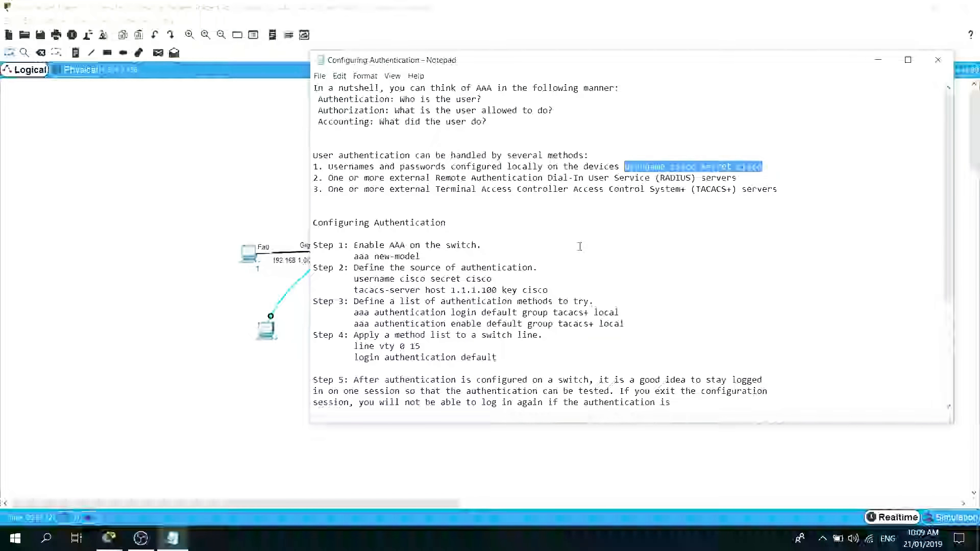
pyautogui.click(499, 262)
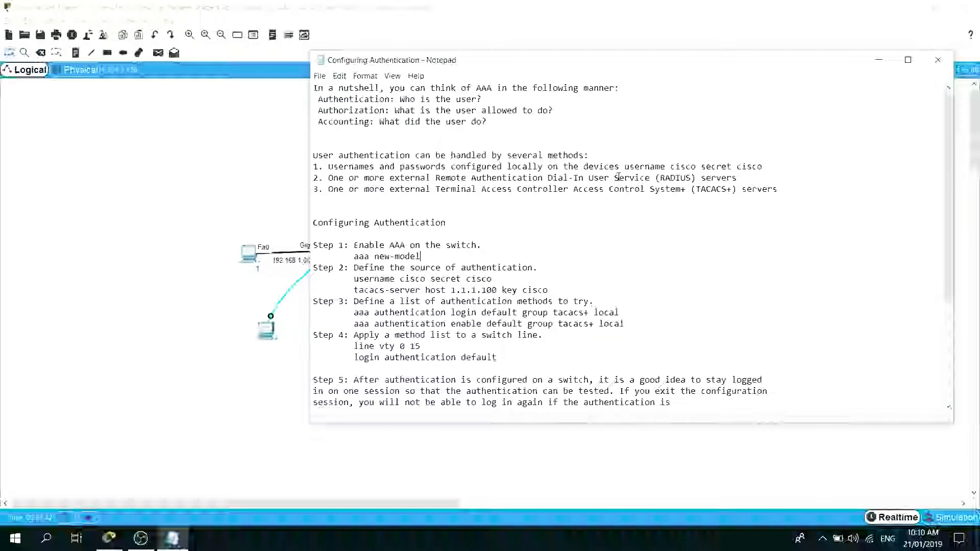
pyautogui.moveTo(619, 178); pyautogui.dragTo(663, 178)
pyautogui.click(683, 189)
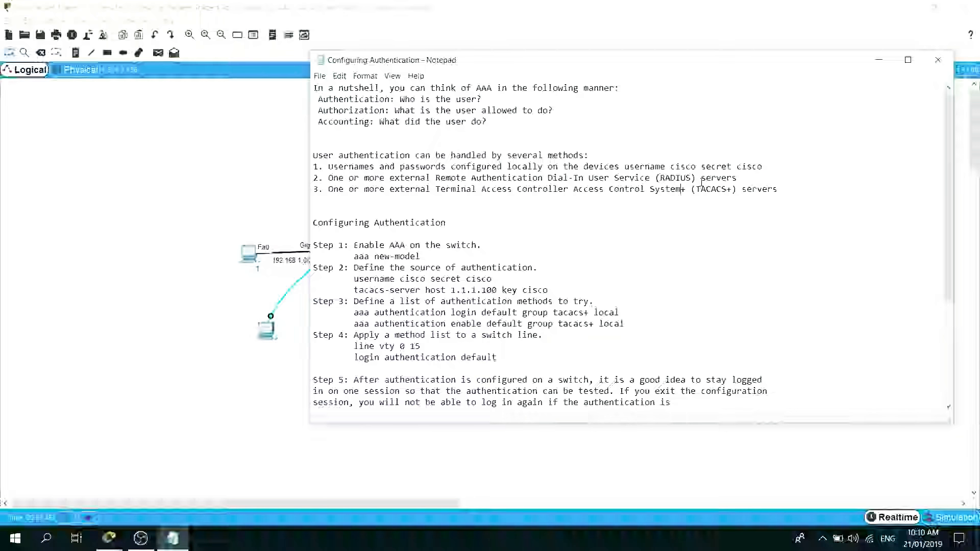
pyautogui.moveTo(701, 189); pyautogui.dragTo(717, 188)
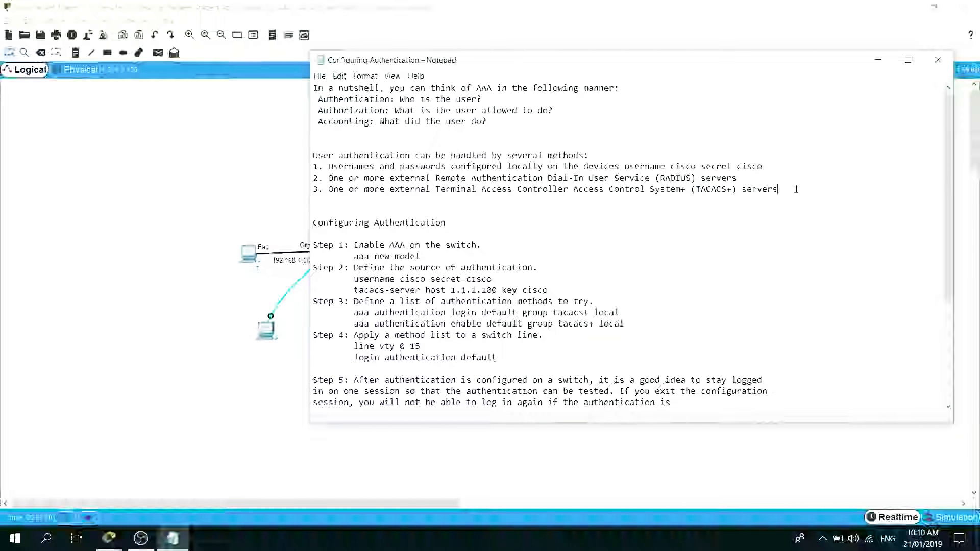
pyautogui.moveTo(777, 189); pyautogui.dragTo(296, 183)
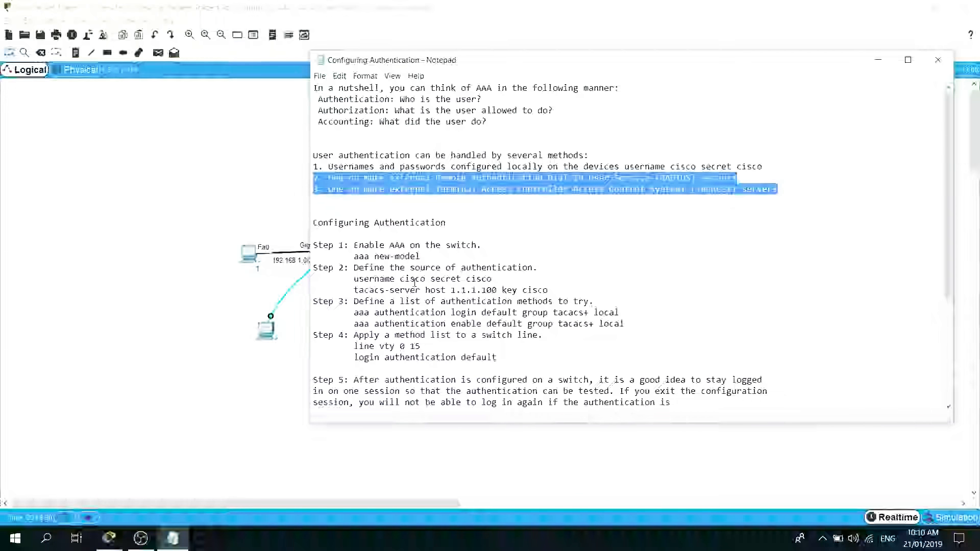
pyautogui.click(445, 290)
# Read through the authentication configuration steps, the tip on fallback methods and the reference at the end of the notes.
pyautogui.scroll(-1, 433, 291)
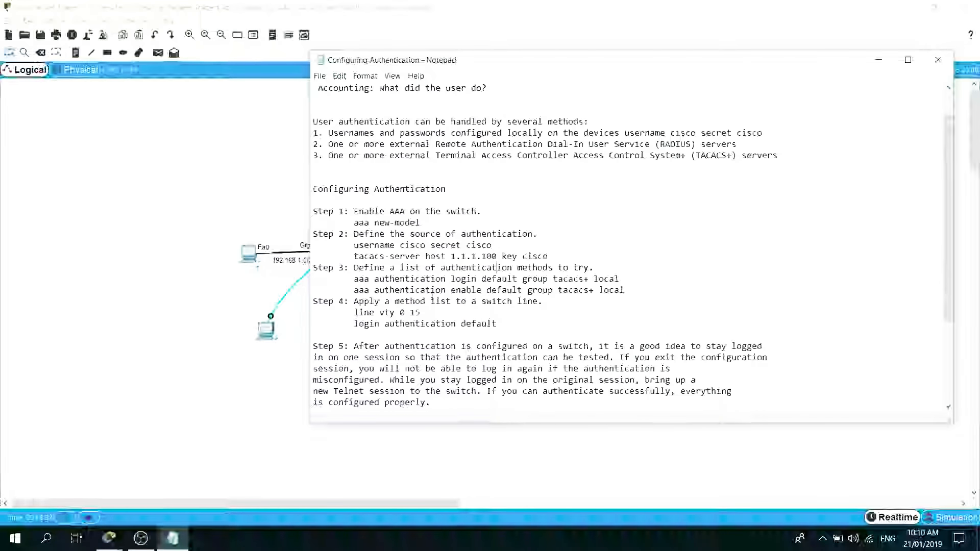
pyautogui.scroll(-3, 424, 238)
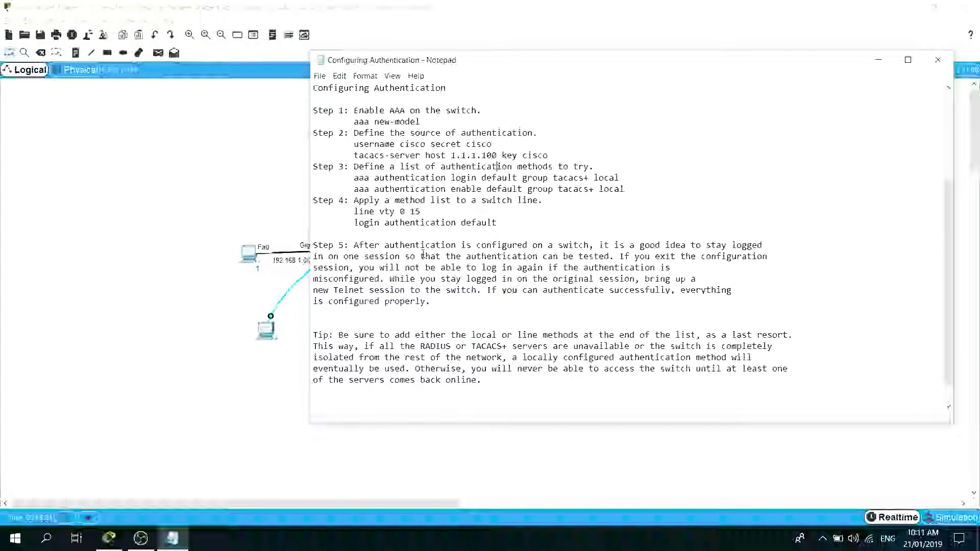
pyautogui.scroll(3, 389, 224)
pyautogui.scroll(-4, 406, 266)
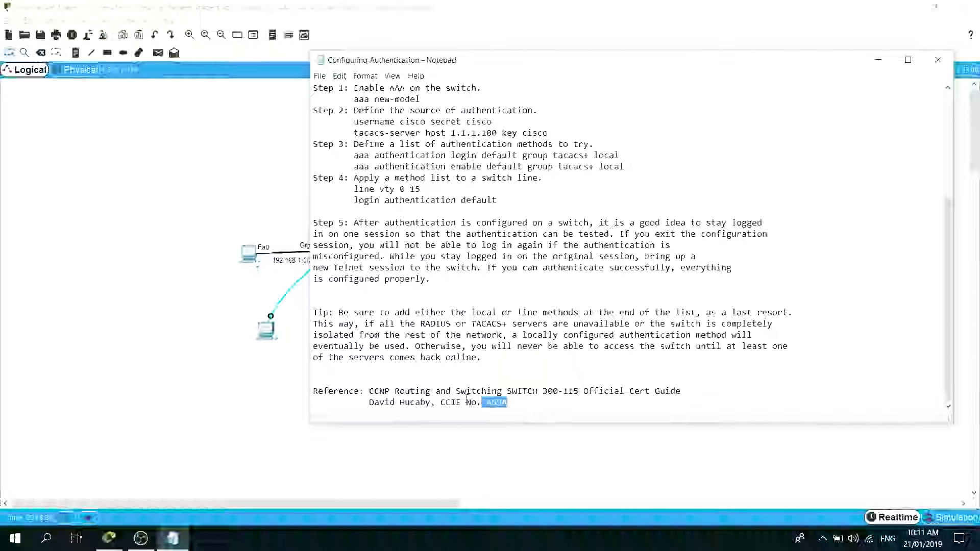
pyautogui.moveTo(506, 403); pyautogui.dragTo(297, 387)
pyautogui.click(455, 319)
pyautogui.scroll(3, 439, 276)
pyautogui.click(450, 192)
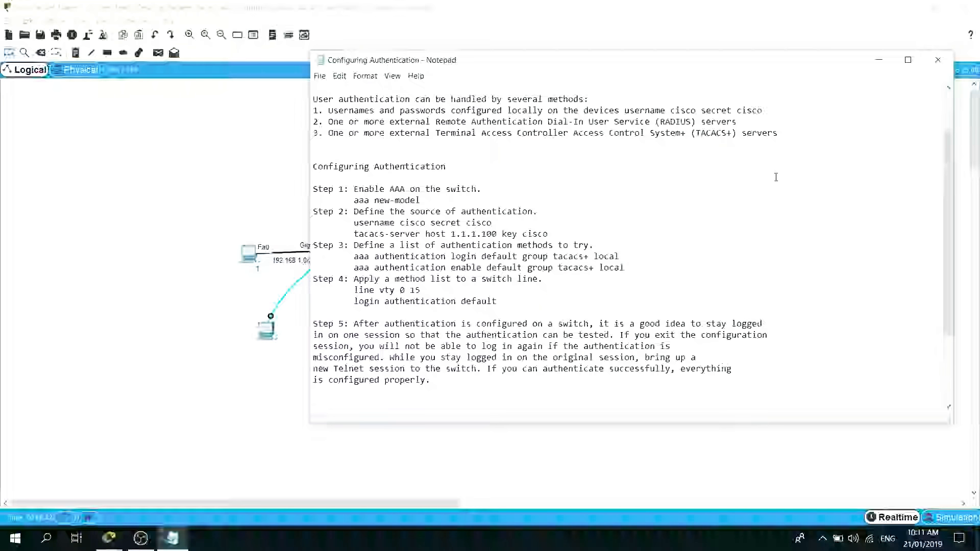
# Minimize the notes and inspect the AAA service settings of the TACACS/RADIUS server in Cisco Packet Tracer.
pyautogui.moveTo(801, 61); pyautogui.dragTo(740, 68)
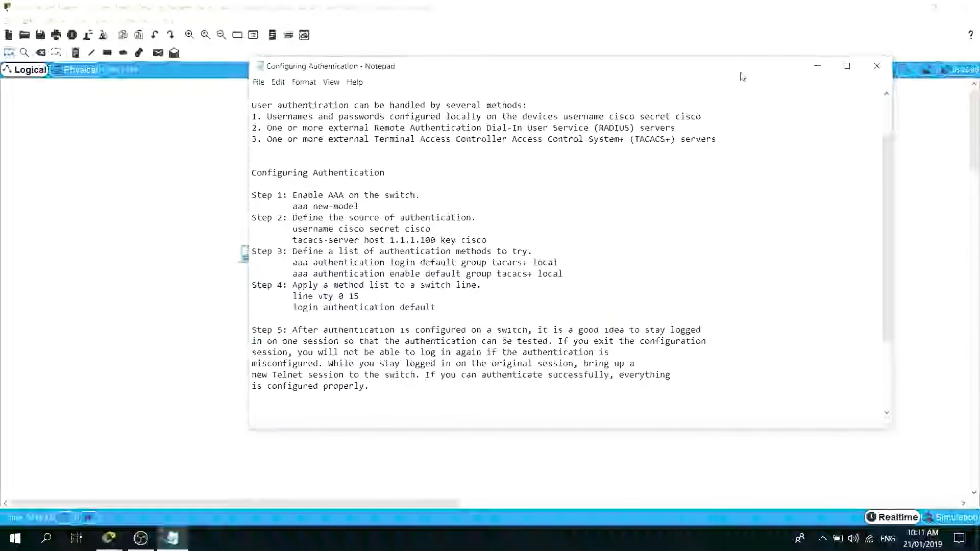
pyautogui.click(817, 65)
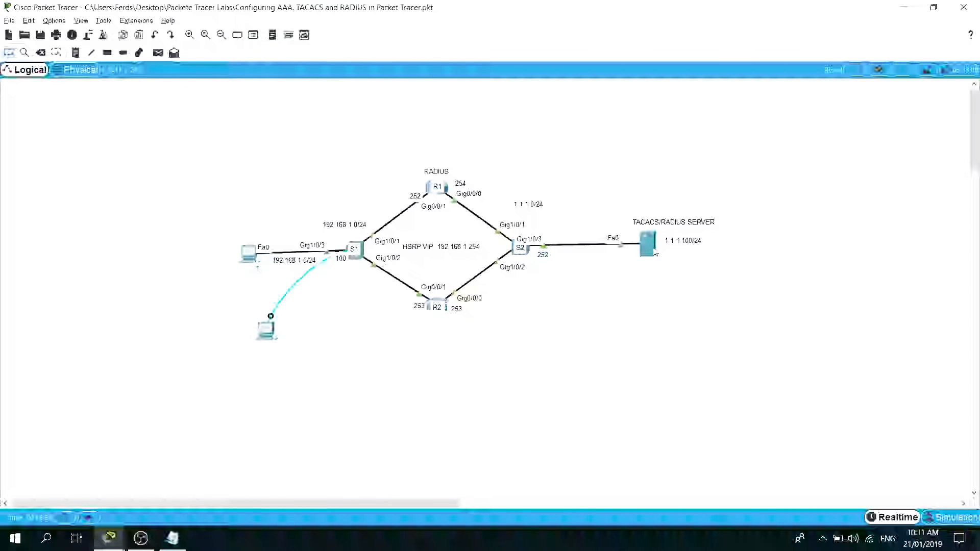
pyautogui.moveTo(649, 242)
pyautogui.click(649, 245)
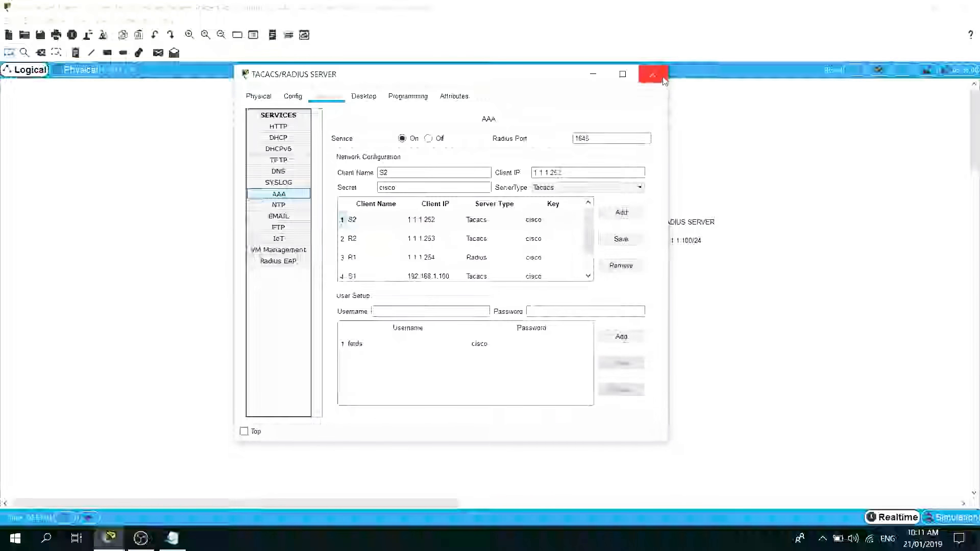
pyautogui.click(652, 74)
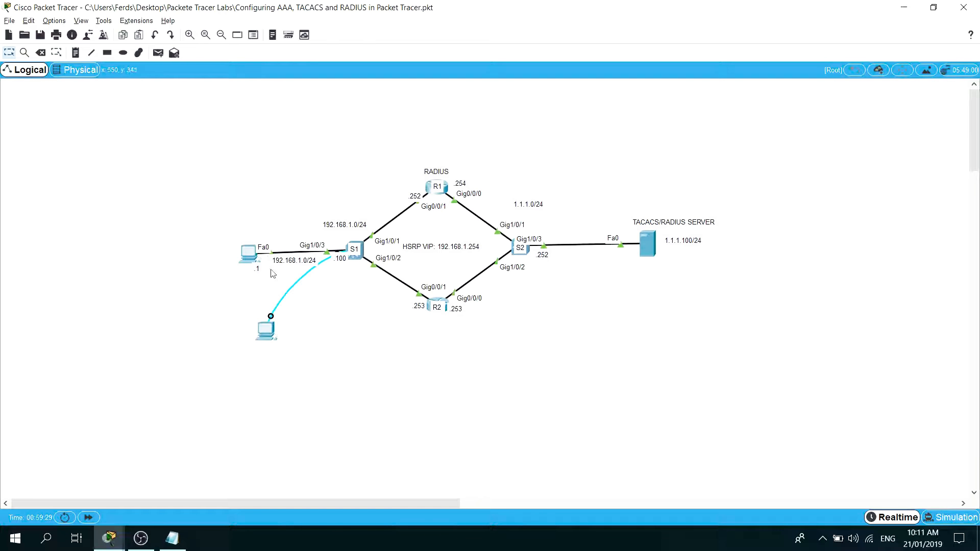
# Ping the TACACS/RADIUS server at 1.1.1.100 from switch S1's command line, then minimize the S1 window.
pyautogui.click(117, 541)
pyautogui.click(204, 452)
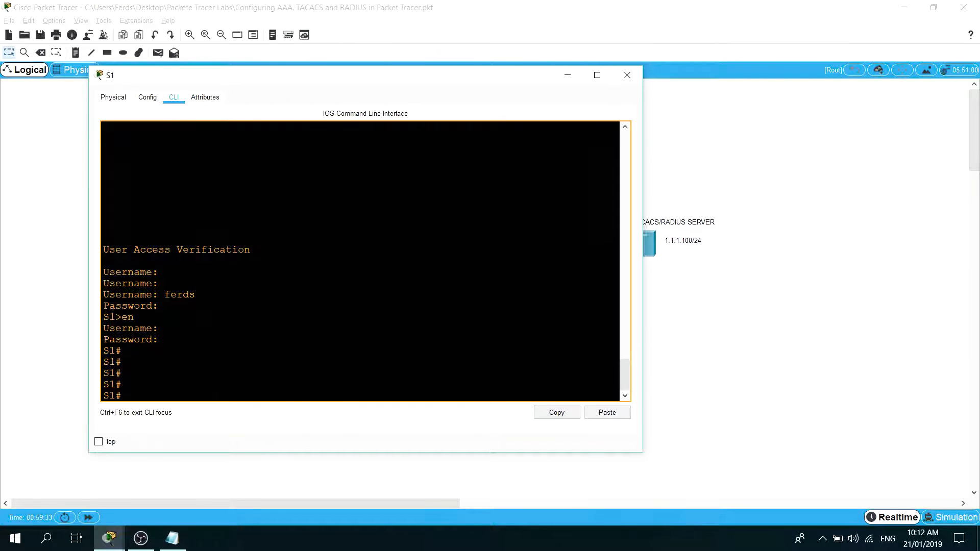
pyautogui.moveTo(347, 86); pyautogui.dragTo(704, 173)
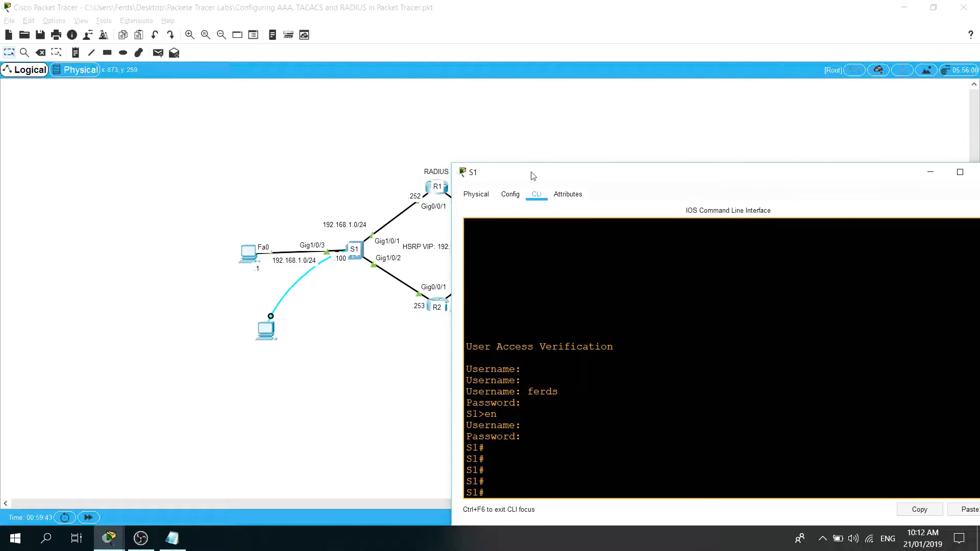
pyautogui.moveTo(532, 174); pyautogui.dragTo(134, 83)
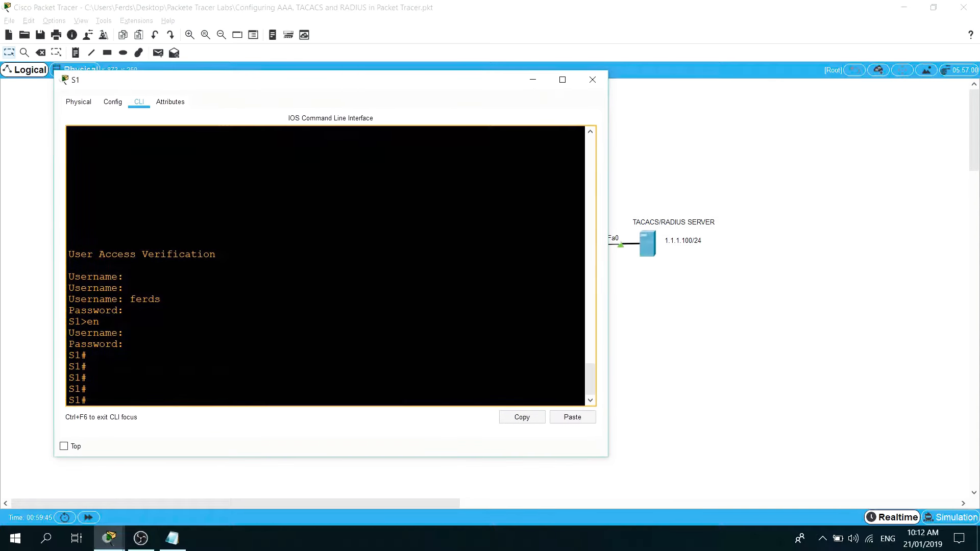
pyautogui.press('Return')
pyautogui.press('Return')
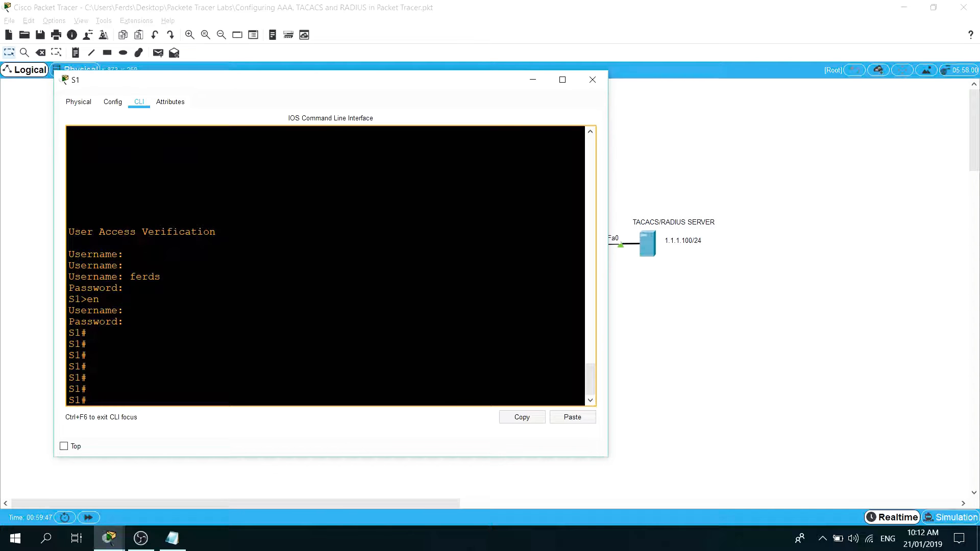
pyautogui.write('ping')
pyautogui.write('1.1.1.100')
pyautogui.press('Return')
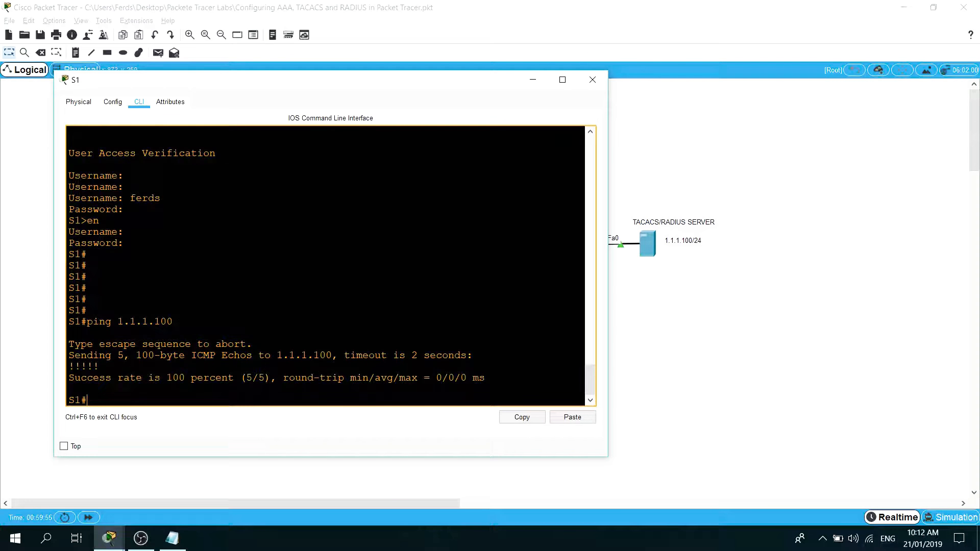
pyautogui.moveTo(454, 80); pyautogui.dragTo(578, 107)
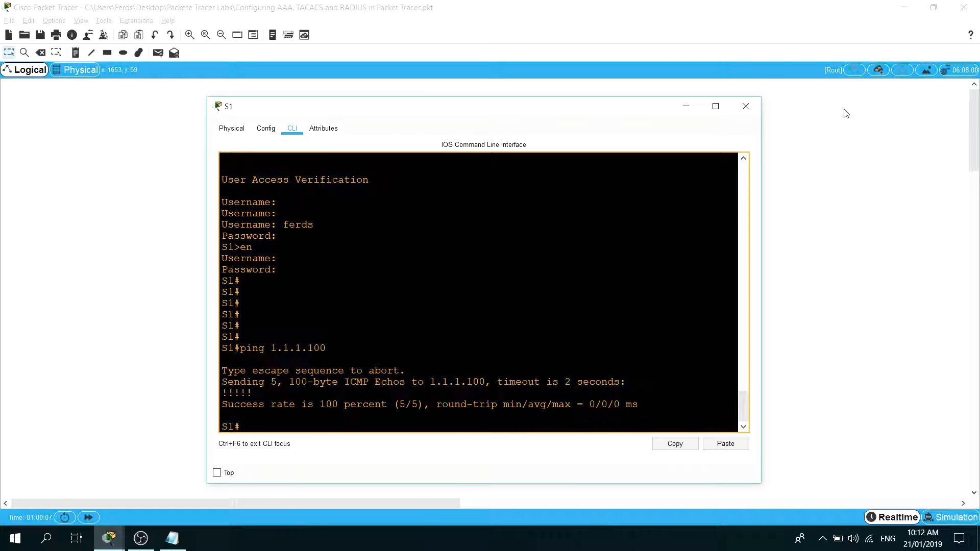
pyautogui.click(687, 108)
# Display router R1's running configuration from the OSPF section onward with "show run | begin ospf".
pyautogui.click(447, 187)
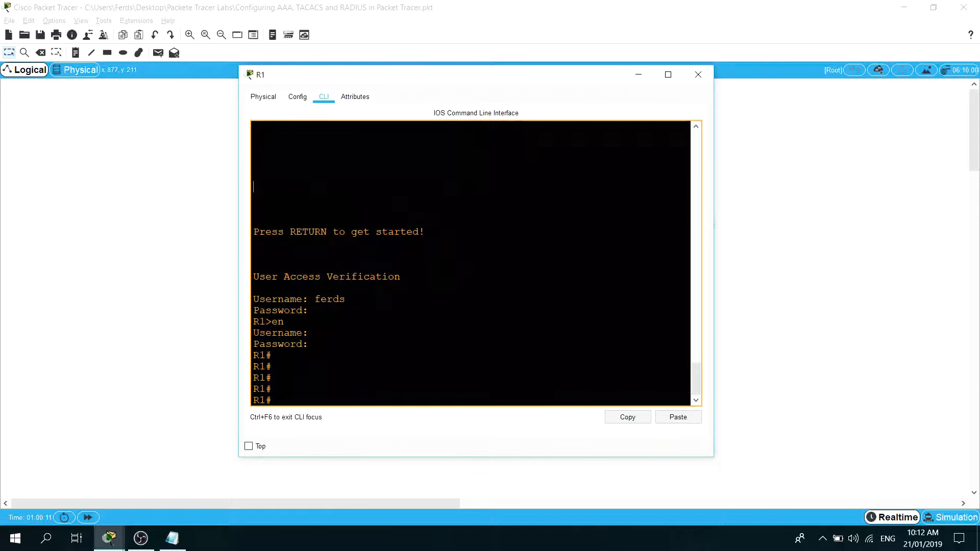
pyautogui.press('Return')
pyautogui.press('Return')
pyautogui.write('show run ')
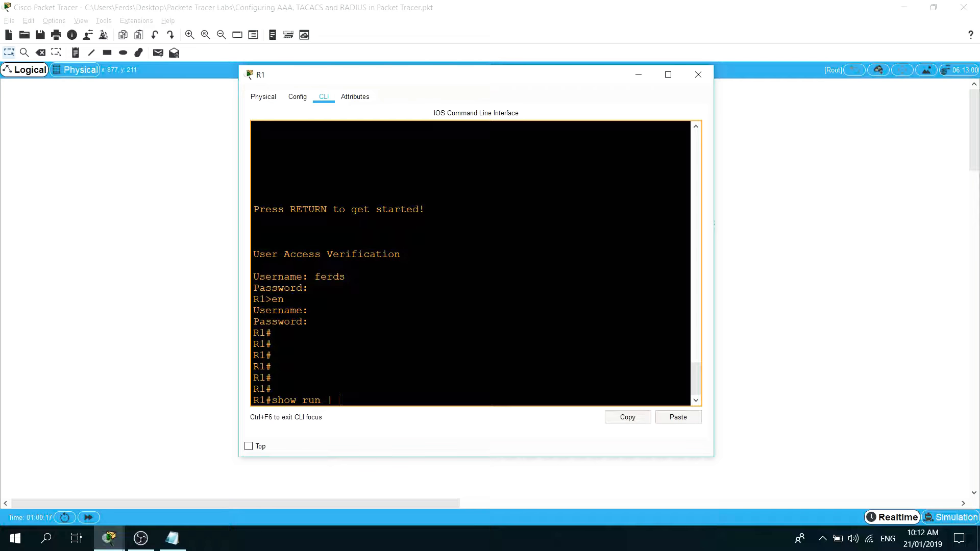
pyautogui.write('| begin ospf')
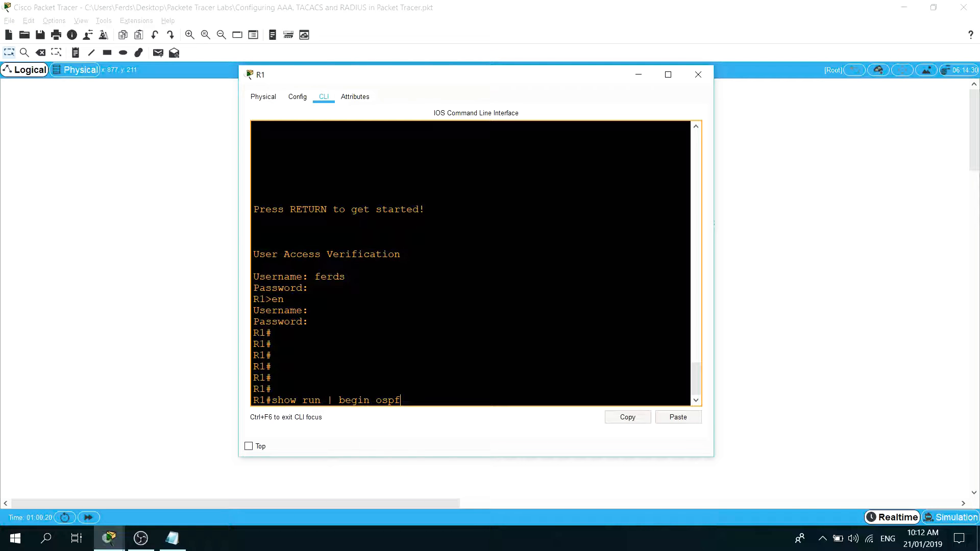
pyautogui.press('Return')
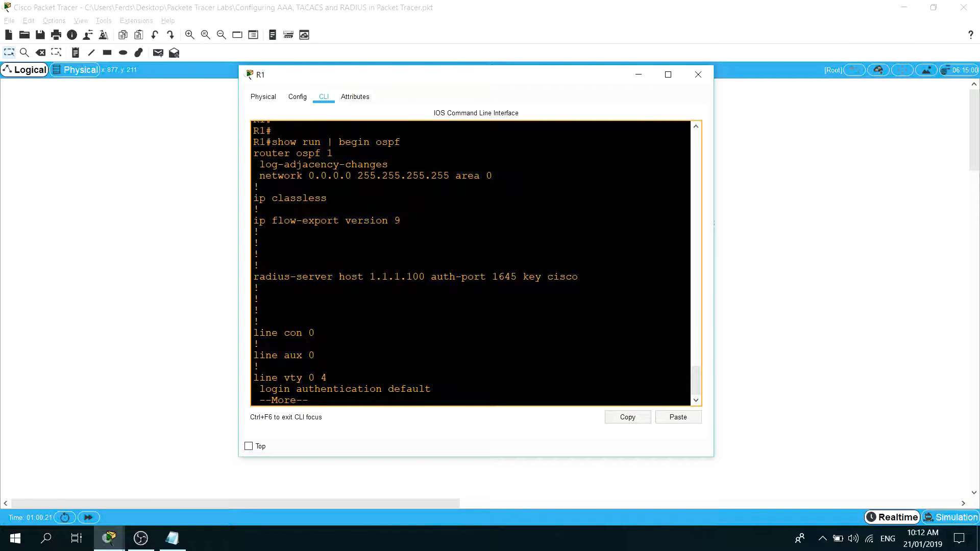
# Compare R1's OSPF configuration with the network topology and page further through the running configuration output.
pyautogui.moveTo(478, 83); pyautogui.dragTo(514, 366)
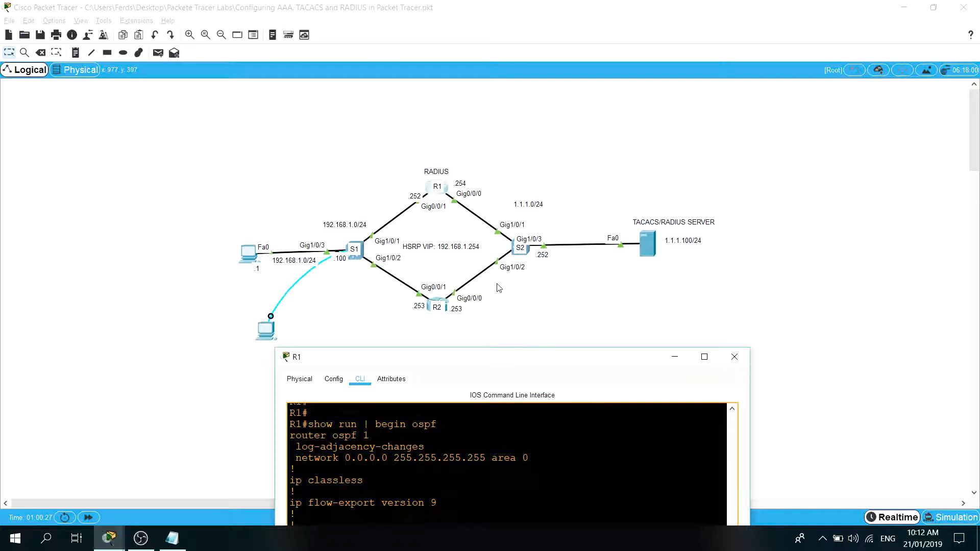
pyautogui.moveTo(509, 360); pyautogui.dragTo(476, 206)
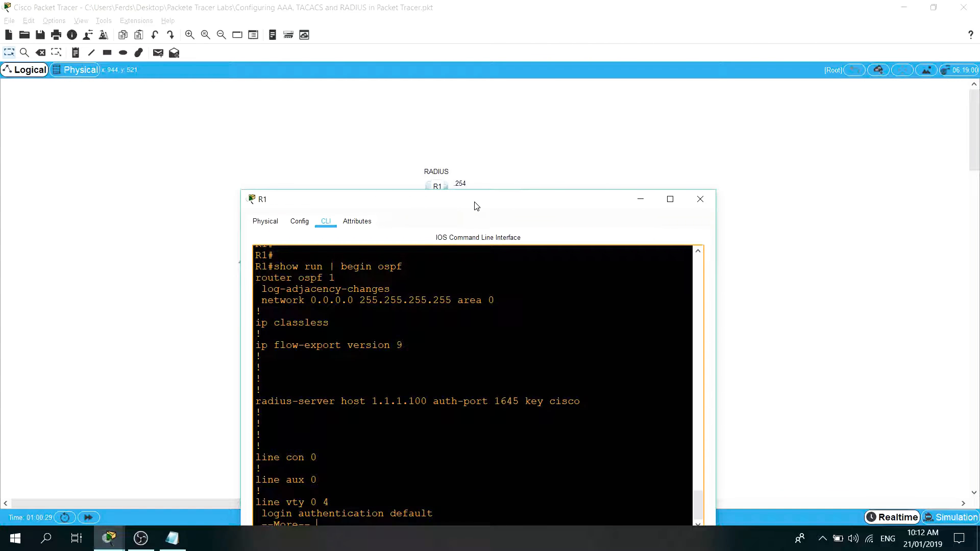
pyautogui.moveTo(476, 205); pyautogui.dragTo(489, 348)
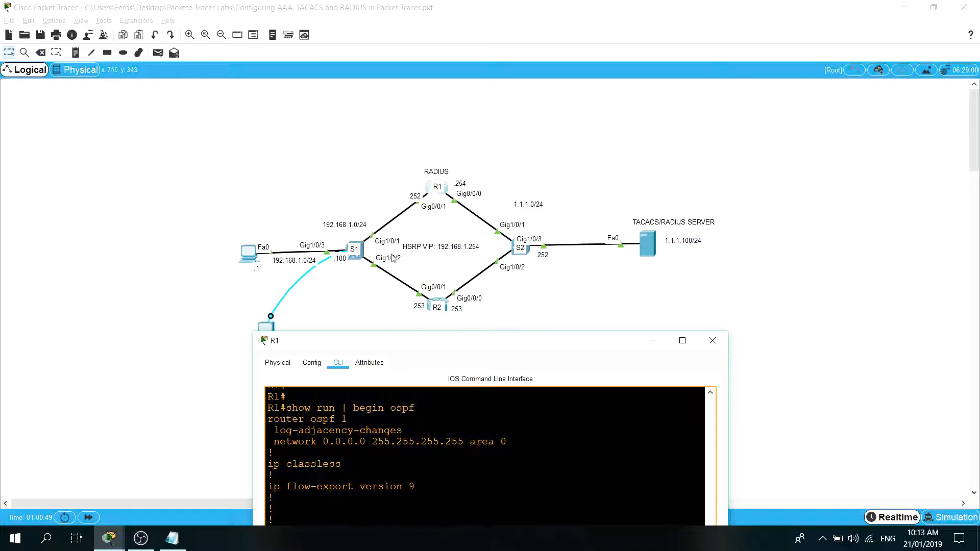
pyautogui.moveTo(474, 343); pyautogui.dragTo(458, 144)
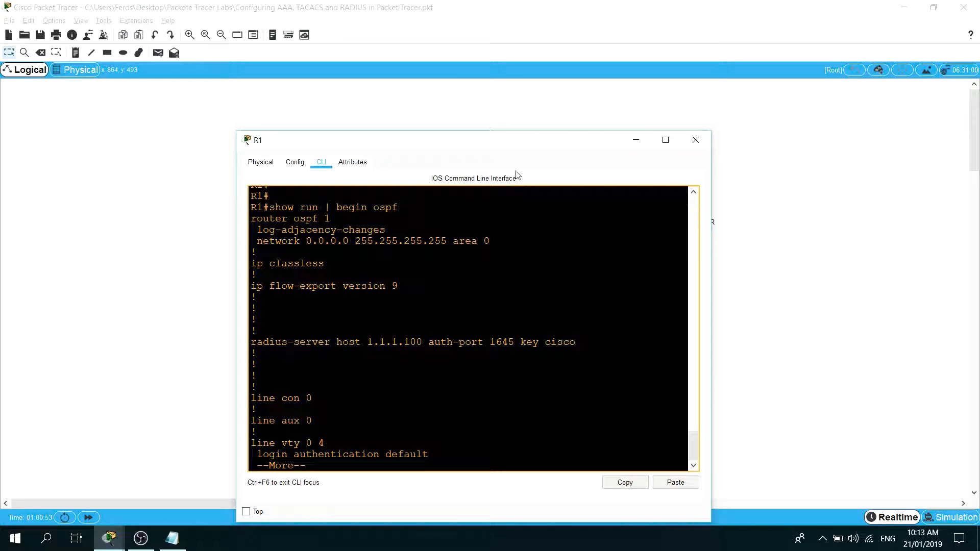
pyautogui.moveTo(539, 148)
pyautogui.mouseDown()
pyautogui.moveTo(464, 239)
pyautogui.moveTo(526, 262)
pyautogui.moveTo(472, 227)
pyautogui.moveTo(505, 210)
pyautogui.moveTo(486, 169)
pyautogui.moveTo(510, 149)
pyautogui.moveTo(501, 366)
pyautogui.moveTo(522, 152)
pyautogui.mouseUp()
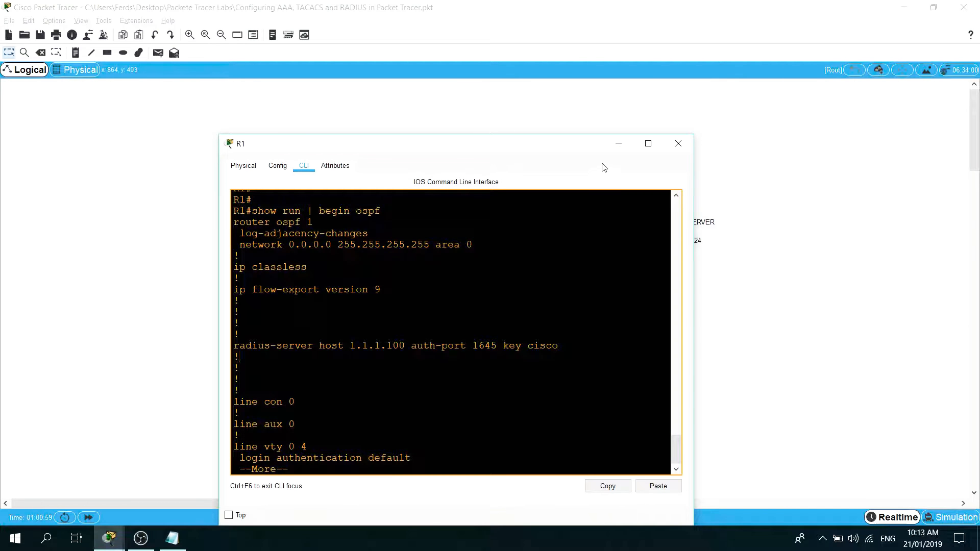
pyautogui.press('Return')
pyautogui.press('Return')
pyautogui.press('Return')
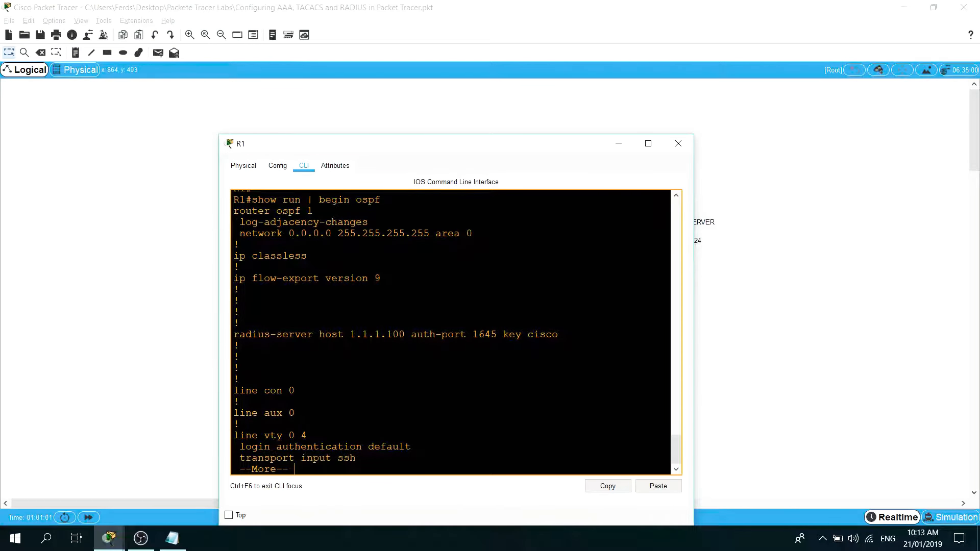
# Exit R1's running configuration output and display its interface address summary with "show ip int br".
pyautogui.press('q')
pyautogui.press('Return')
pyautogui.press('Return')
pyautogui.press('Return')
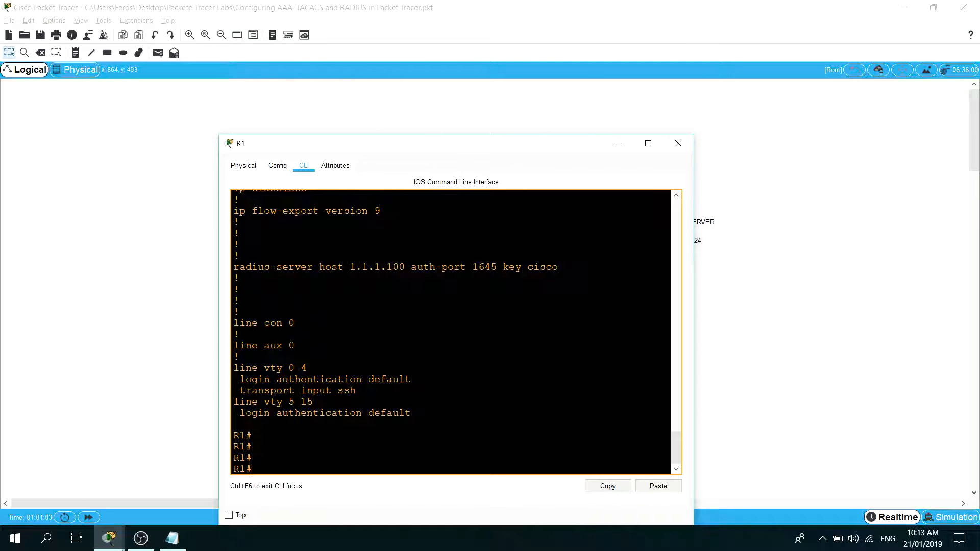
pyautogui.write('show run')
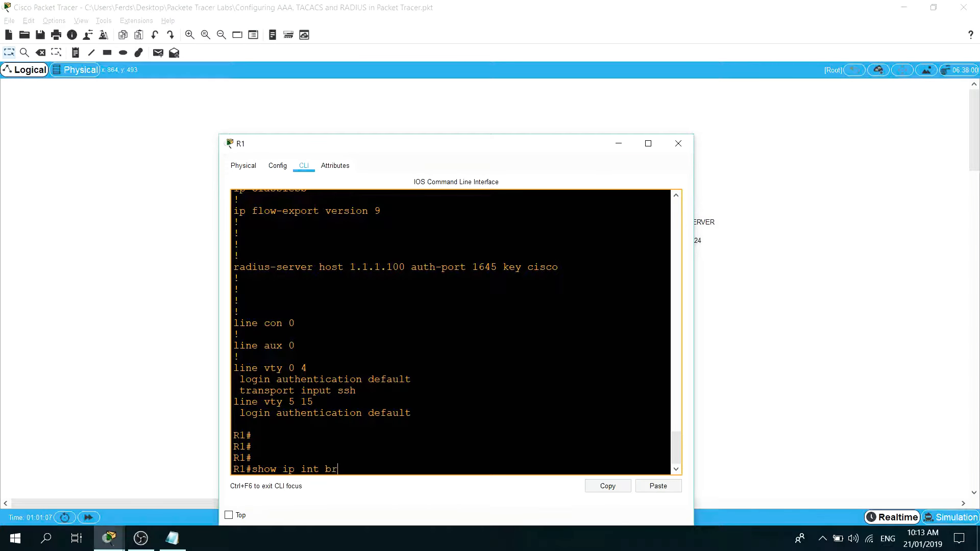
pyautogui.press('Return')
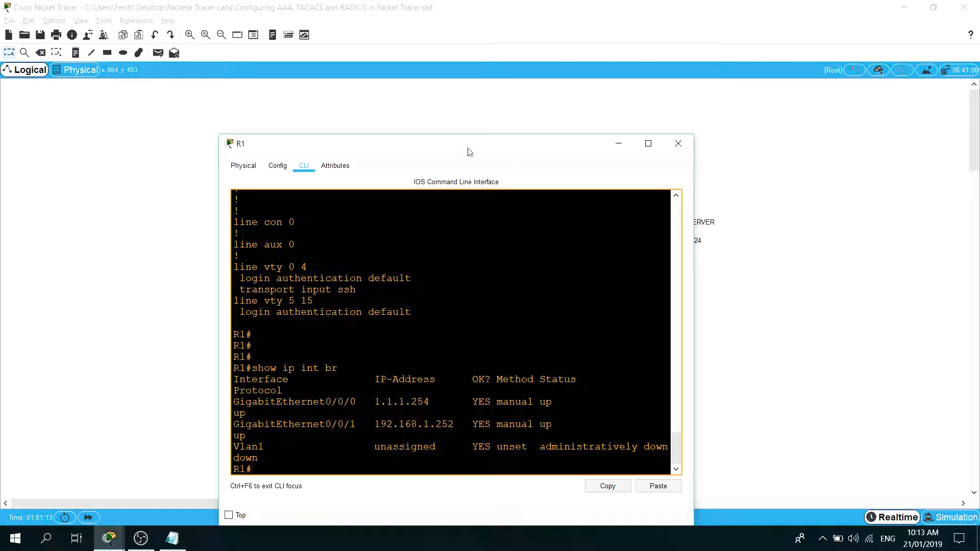
# Open the TACACS/RADIUS server's global settings and compare its IPv4 gateway with R1's interface addresses.
pyautogui.moveTo(470, 151); pyautogui.dragTo(272, 96)
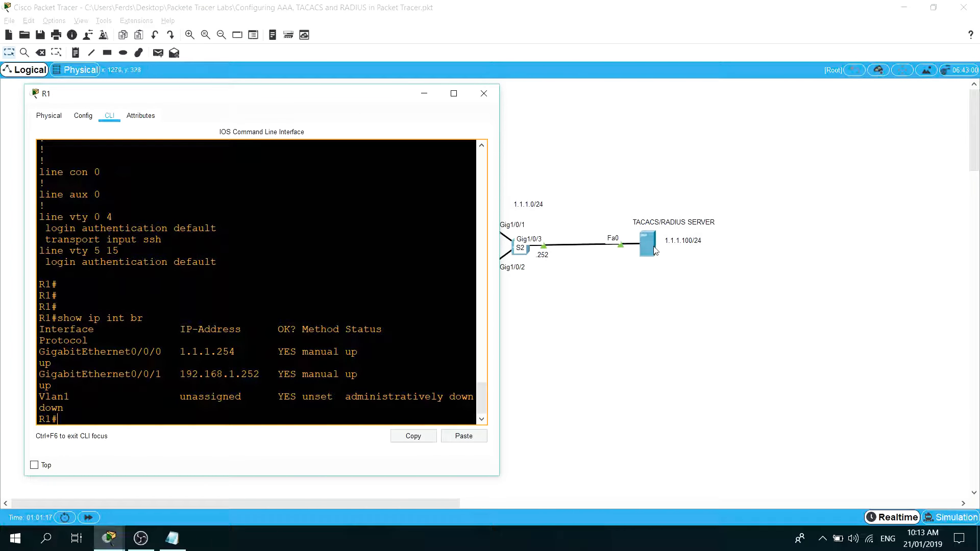
pyautogui.click(645, 234)
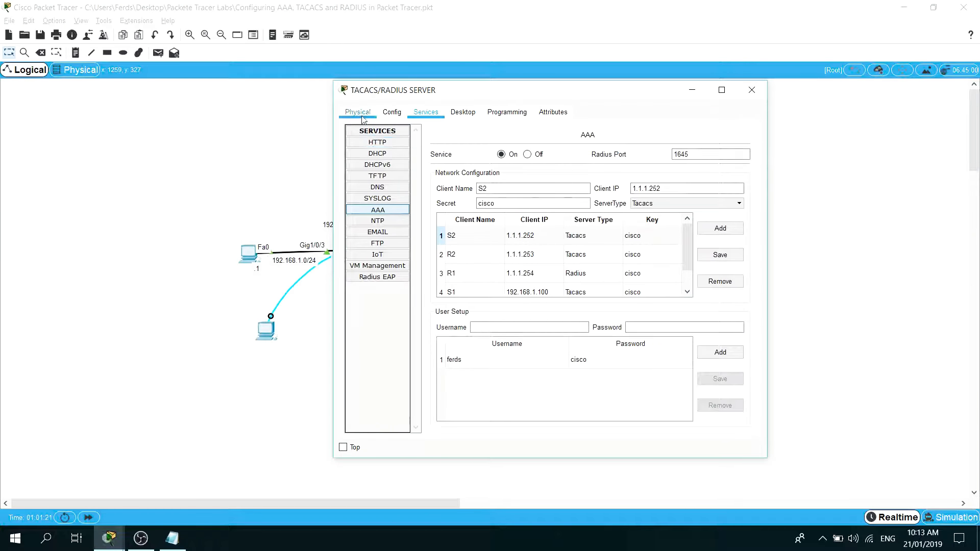
pyautogui.click(359, 113)
pyautogui.click(392, 112)
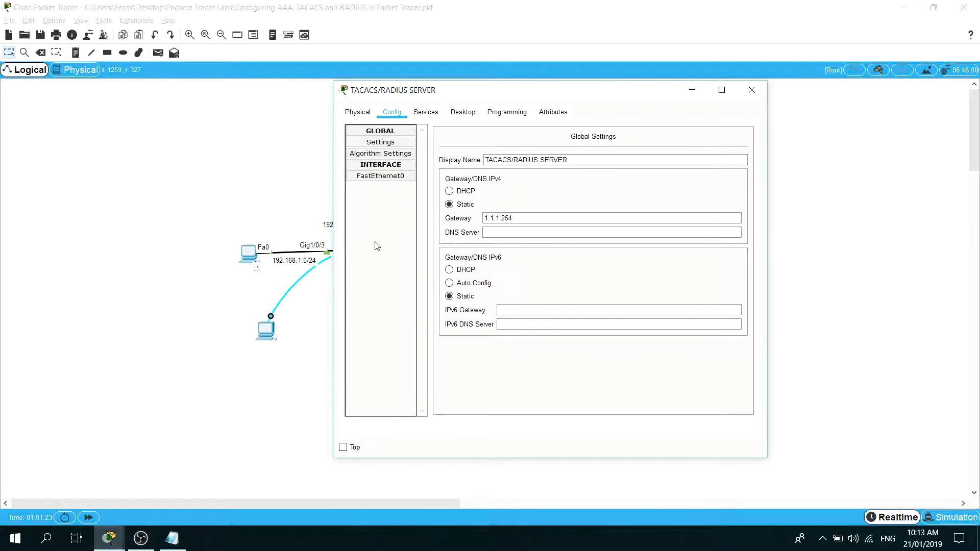
pyautogui.click(109, 538)
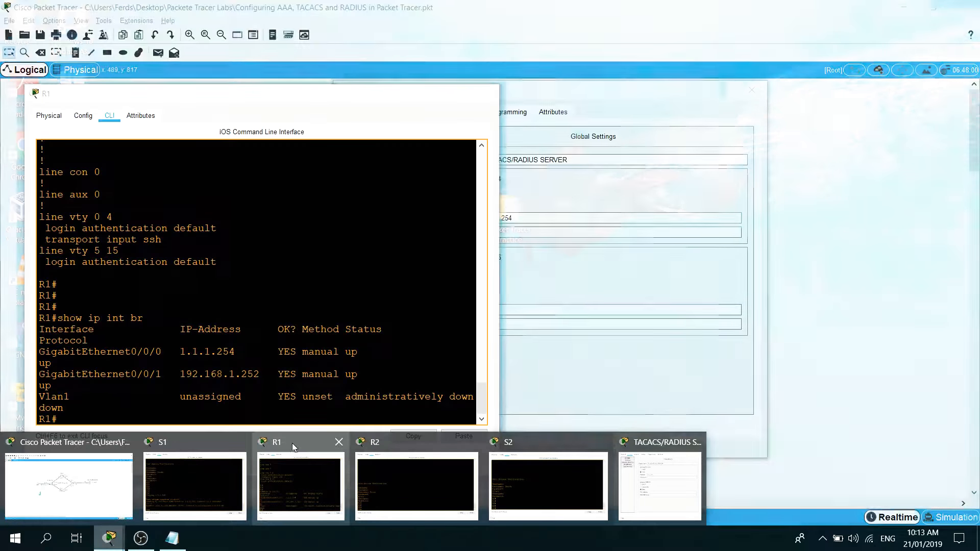
pyautogui.click(293, 443)
pyautogui.click(641, 195)
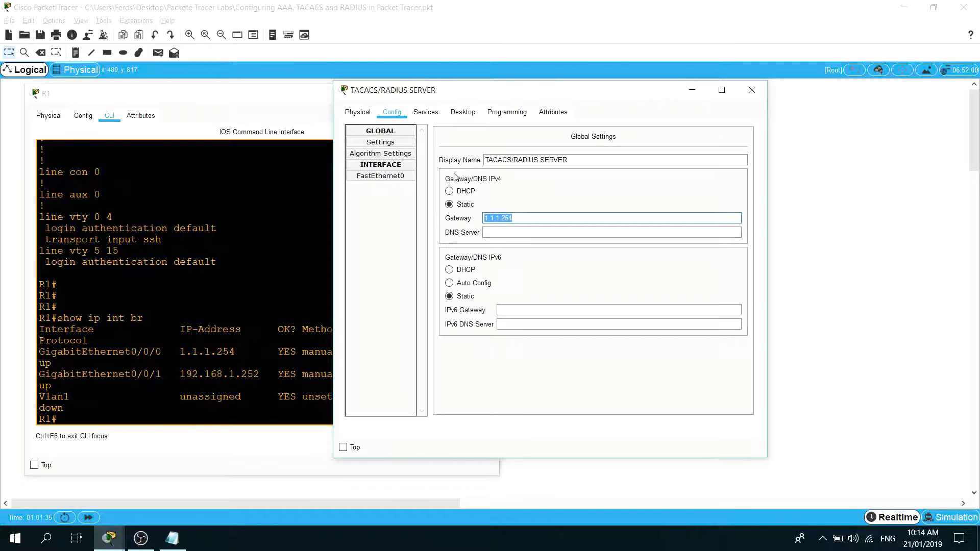
# Inspect the static IP address and subnet mask of the TACACS/RADIUS server's FastEthernet0 interface.
pyautogui.click(401, 177)
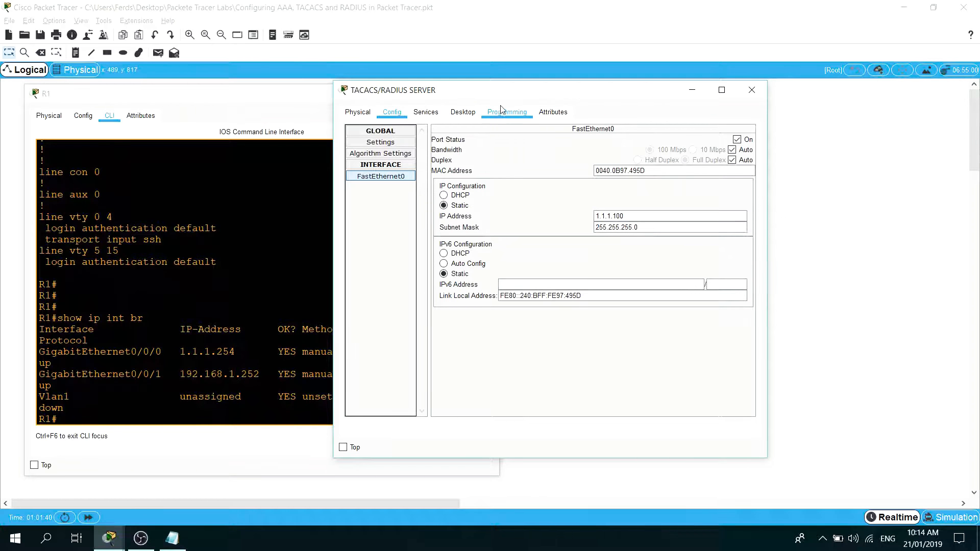
pyautogui.moveTo(506, 97); pyautogui.dragTo(514, 99)
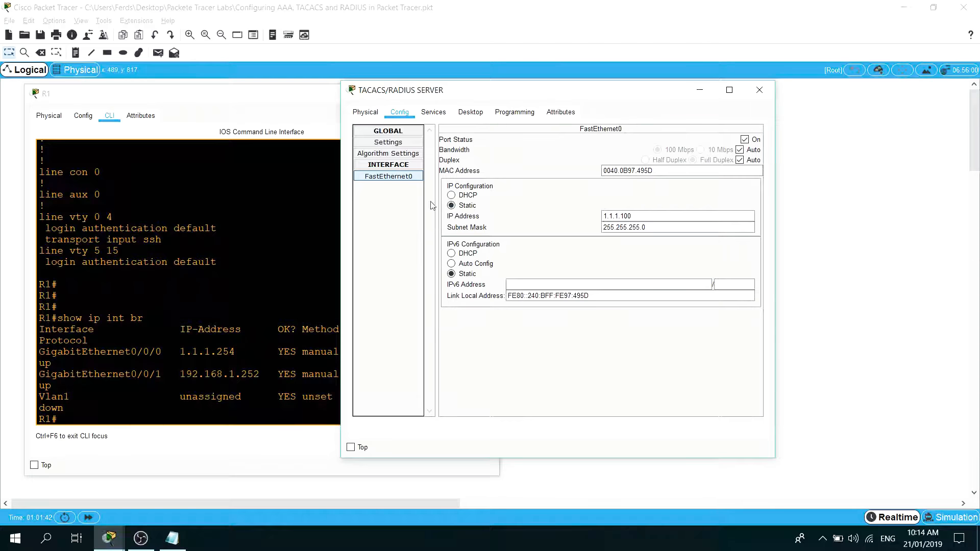
pyautogui.click(627, 216)
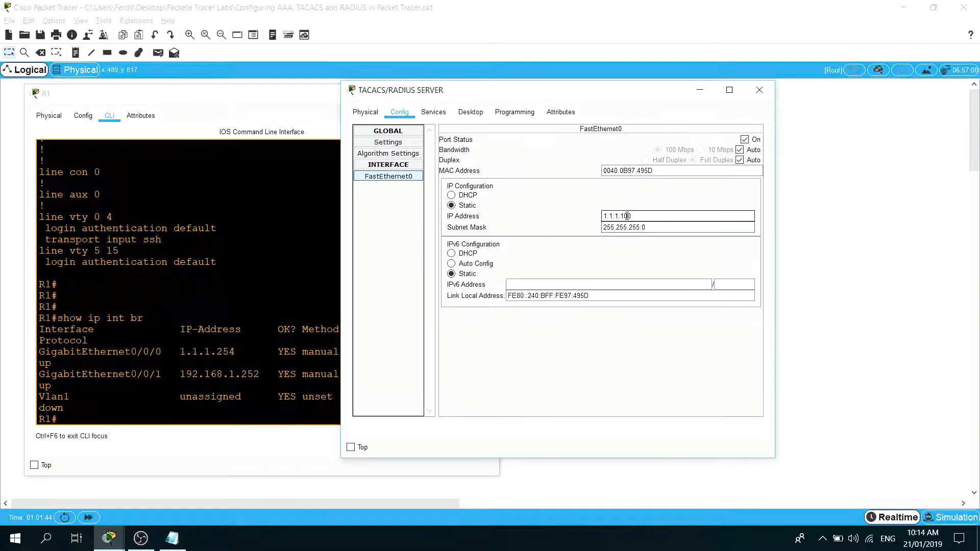
pyautogui.moveTo(652, 218); pyautogui.dragTo(564, 218)
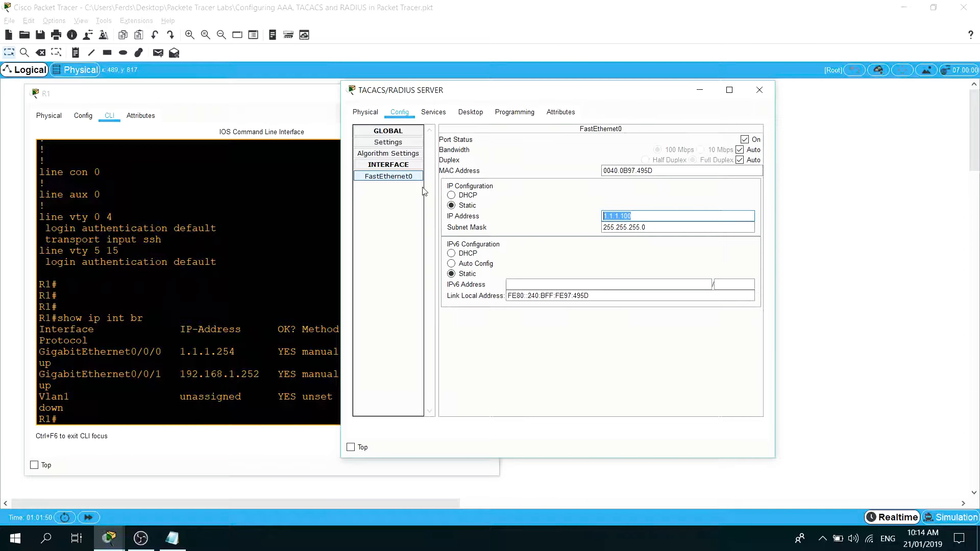
pyautogui.press('Tab')
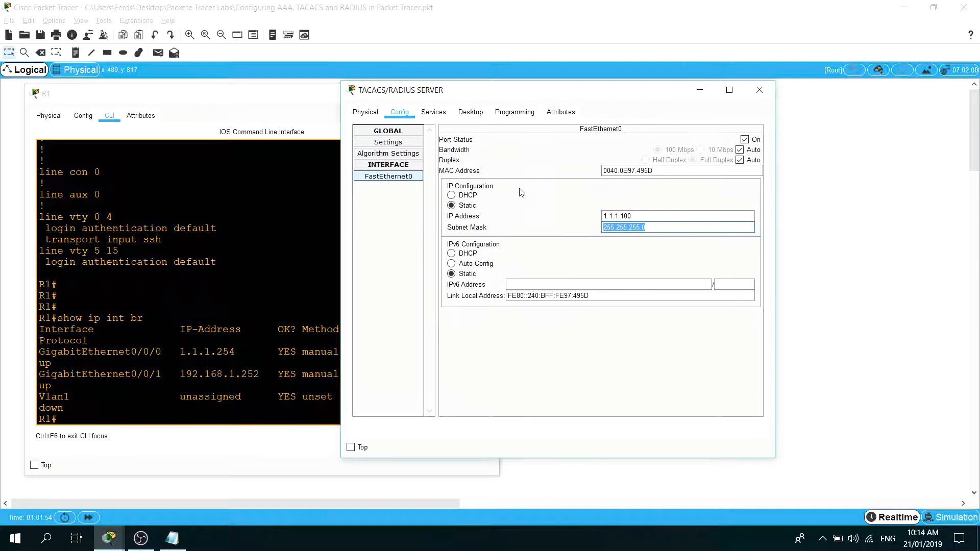
# Review the server's AAA client list against the topology, minimizing R1 and selecting the S2 client entry.
pyautogui.click(433, 116)
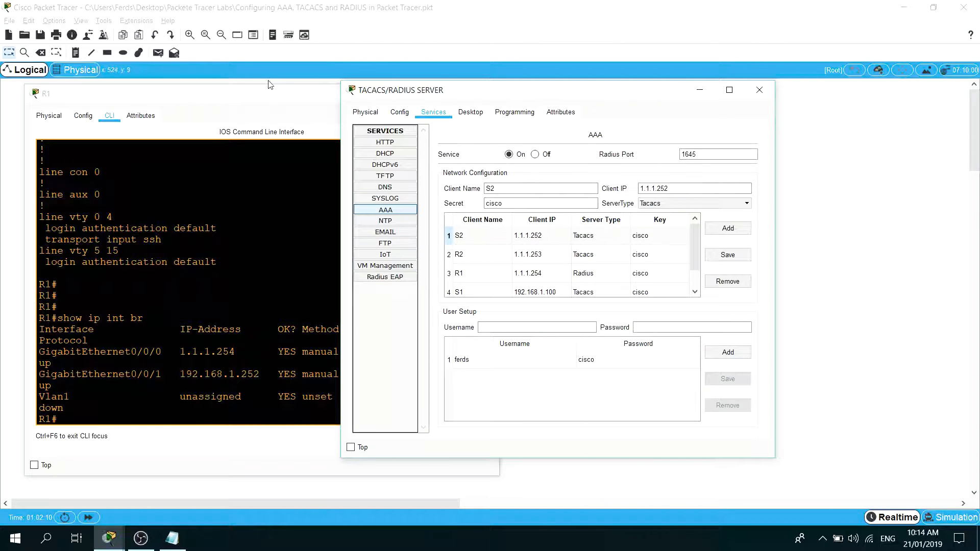
pyautogui.click(279, 93)
pyautogui.click(425, 93)
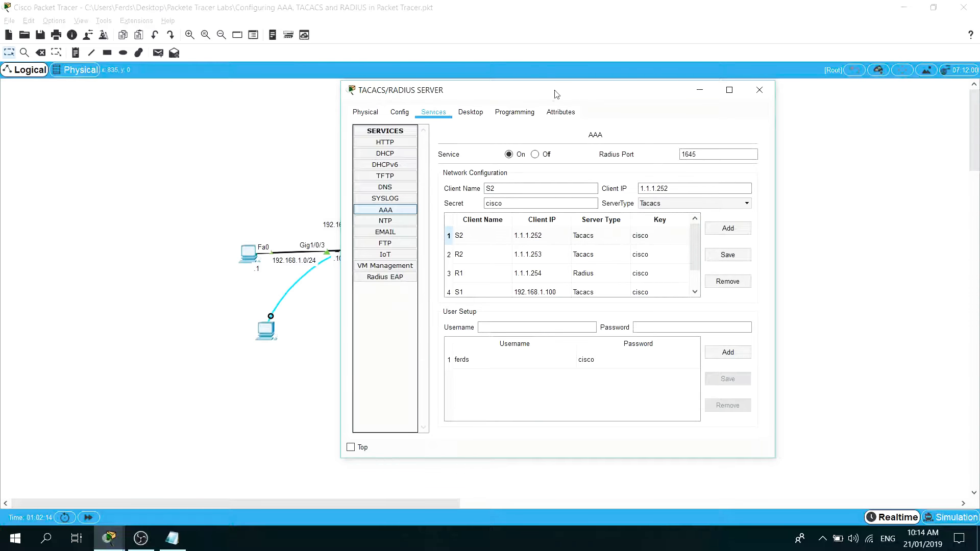
pyautogui.moveTo(556, 93); pyautogui.dragTo(750, 76)
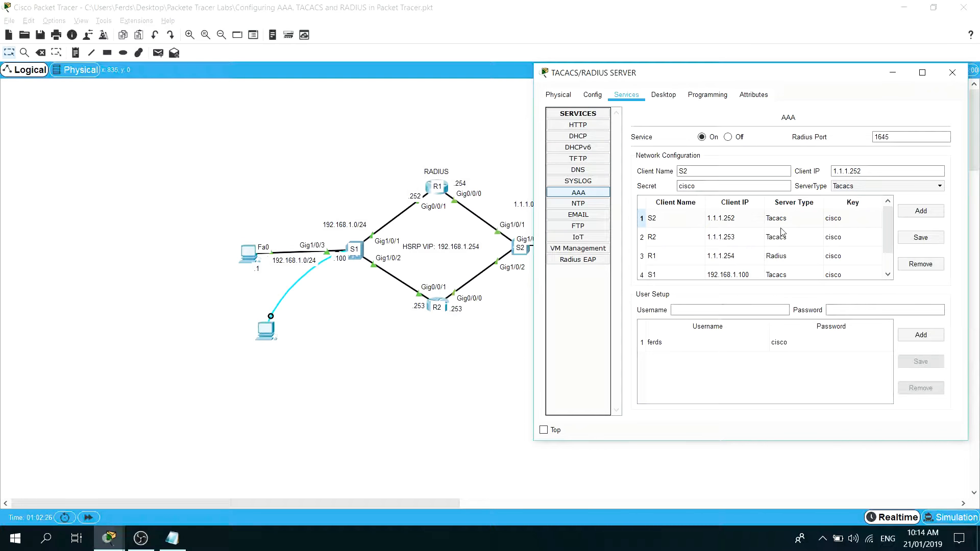
pyautogui.click(797, 223)
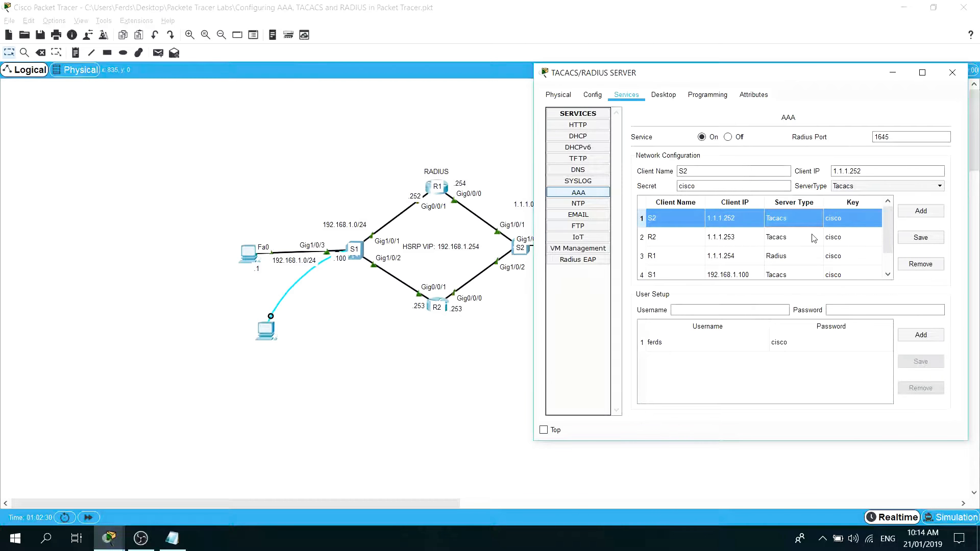
pyautogui.moveTo(762, 73); pyautogui.dragTo(721, 38)
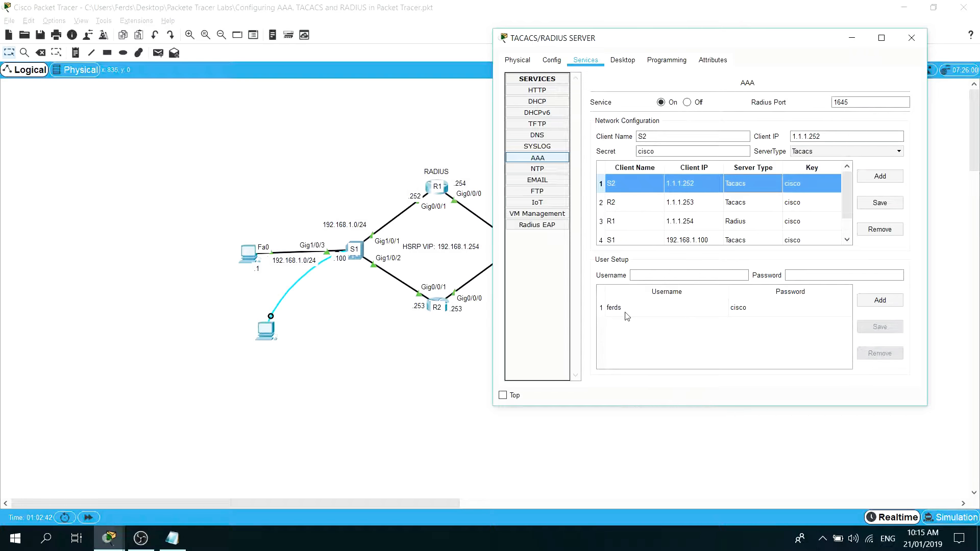
# Inspect the user account entry in the server's AAA user setup, then minimize the server window.
pyautogui.click(652, 313)
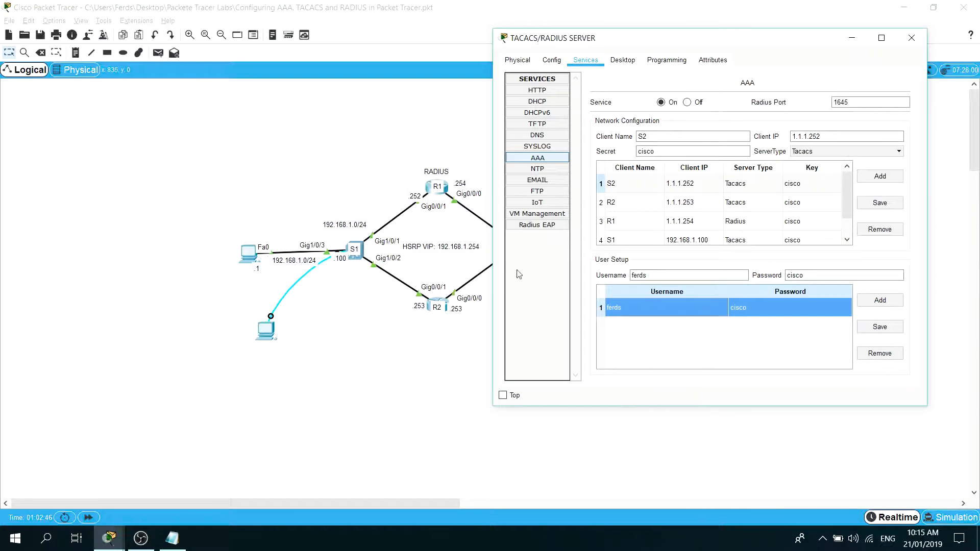
pyautogui.moveTo(630, 47)
pyautogui.mouseDown()
pyautogui.moveTo(699, 48)
pyautogui.moveTo(645, 53)
pyautogui.mouseUp()
pyautogui.click(110, 541)
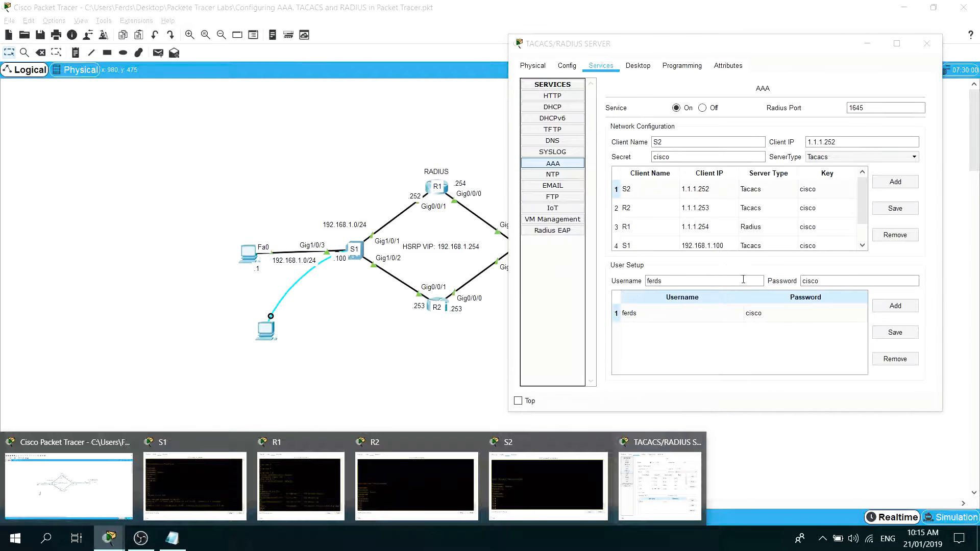
pyautogui.click(775, 49)
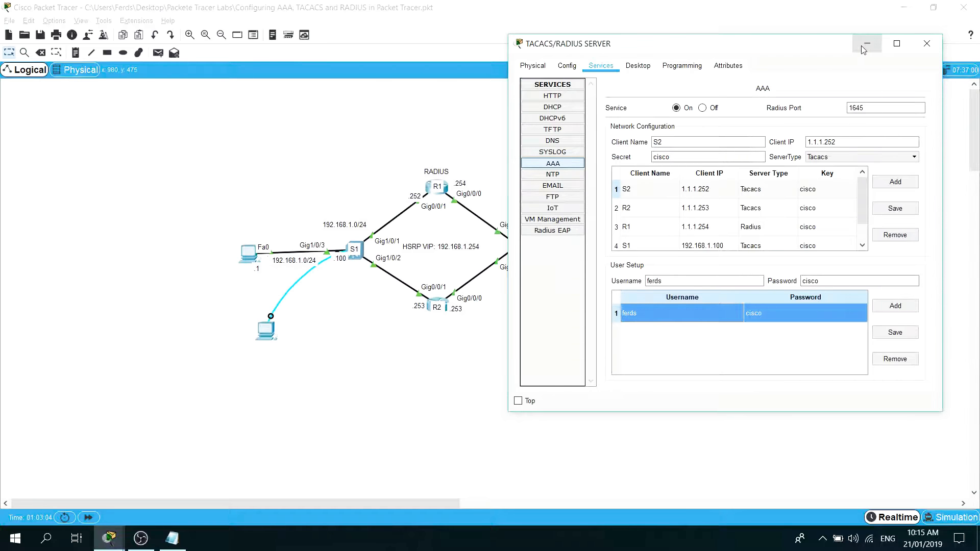
pyautogui.click(927, 43)
# Ping the TACACS/RADIUS server at 1.1.1.100 from router R1's command line.
pyautogui.moveTo(119, 535)
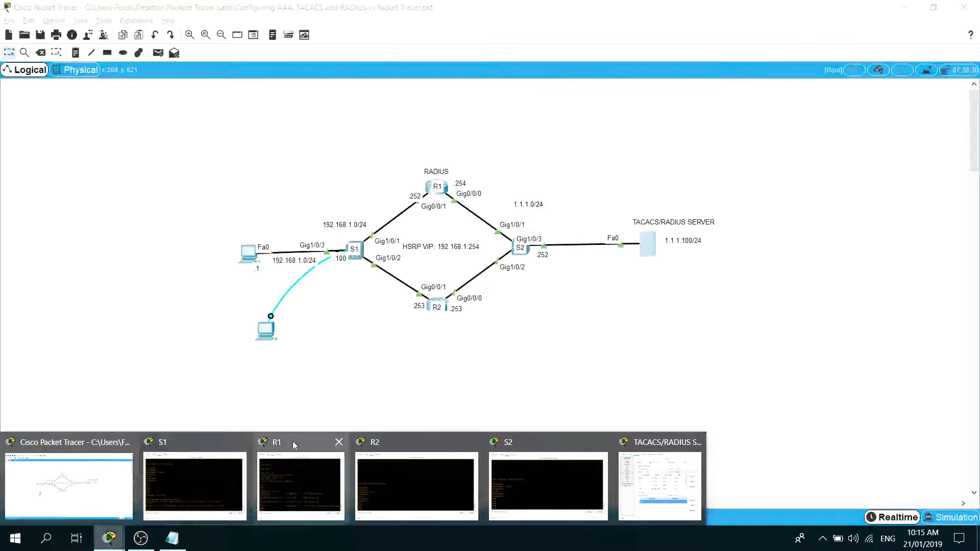
pyautogui.click(292, 441)
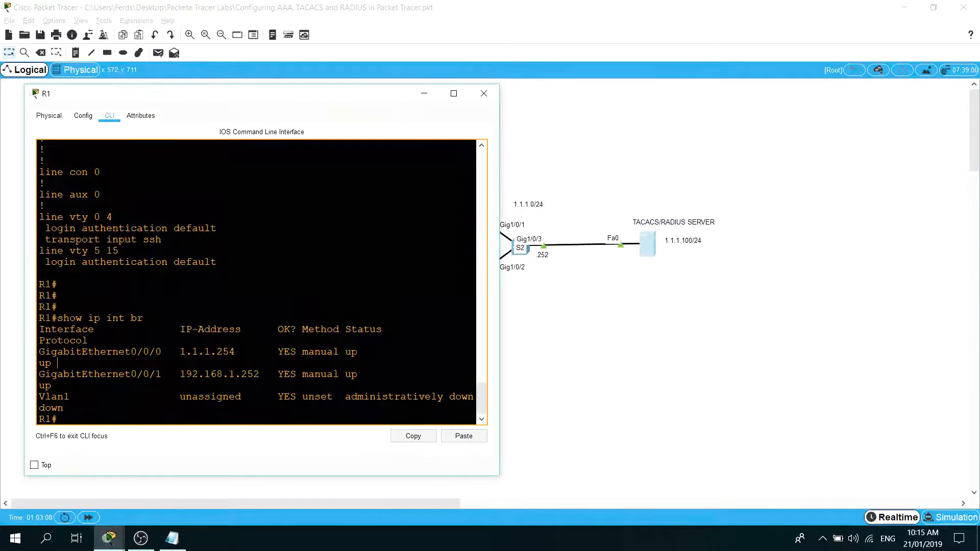
pyautogui.moveTo(306, 99); pyautogui.dragTo(358, 70)
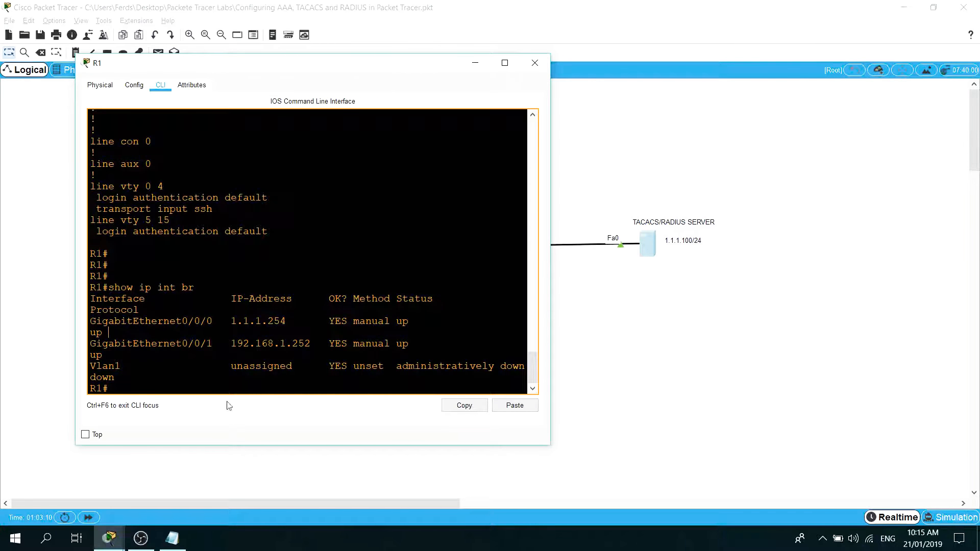
pyautogui.press('Return')
pyautogui.press('Return')
pyautogui.write('ping')
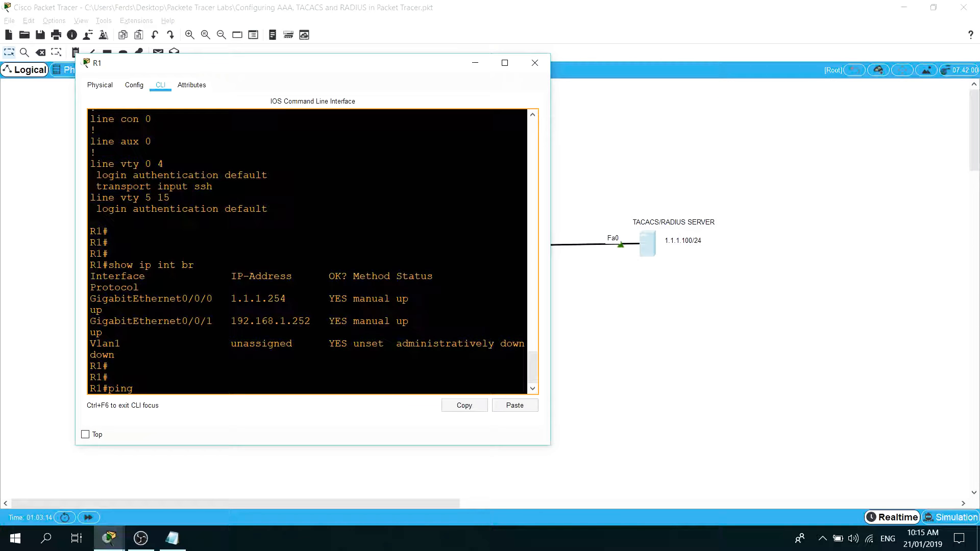
pyautogui.press('BackSpace')
pyautogui.press('BackSpace')
pyautogui.press('BackSpace')
pyautogui.press('BackSpace')
pyautogui.write('poing')
pyautogui.press('BackSpace')
pyautogui.press('BackSpace')
pyautogui.press('BackSpace')
pyautogui.press('BackSpace')
pyautogui.write('ping 1.1.1.100')
pyautogui.press('Return')
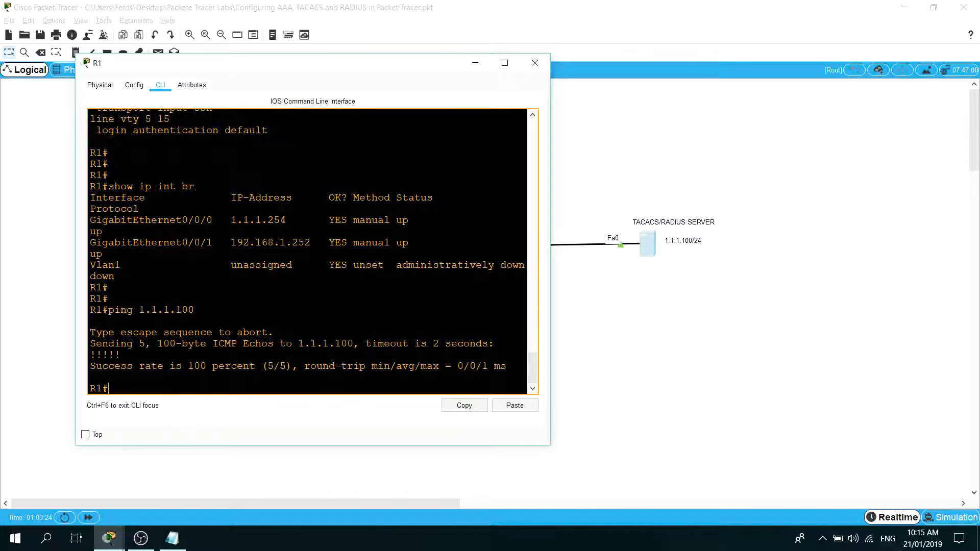
# Display R1's running configuration from the RADIUS lines onward with "show run | begin radius", page once and quit the output.
pyautogui.moveTo(327, 71); pyautogui.dragTo(376, 74)
pyautogui.press('Return')
pyautogui.press('Return')
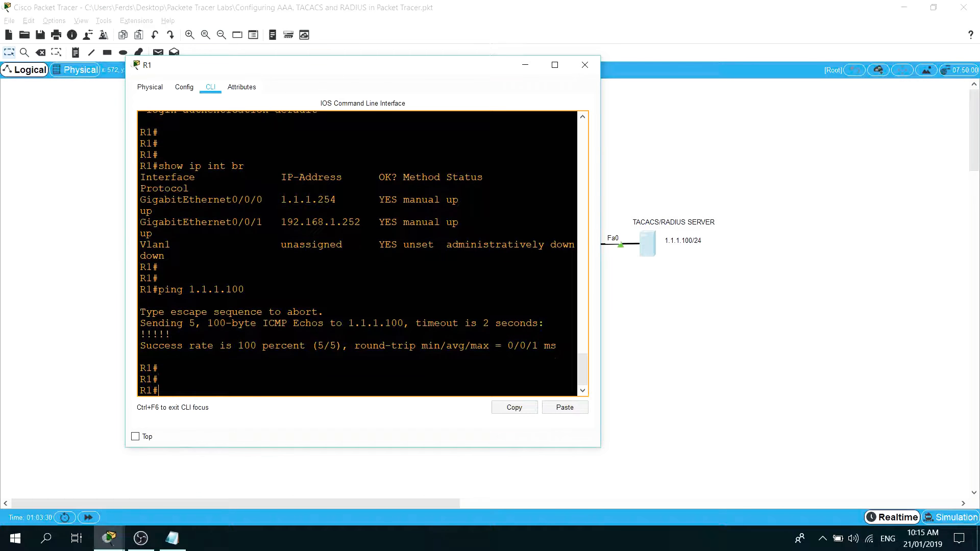
pyautogui.write('show run |')
pyautogui.moveTo(338, 64); pyautogui.dragTo(596, 343)
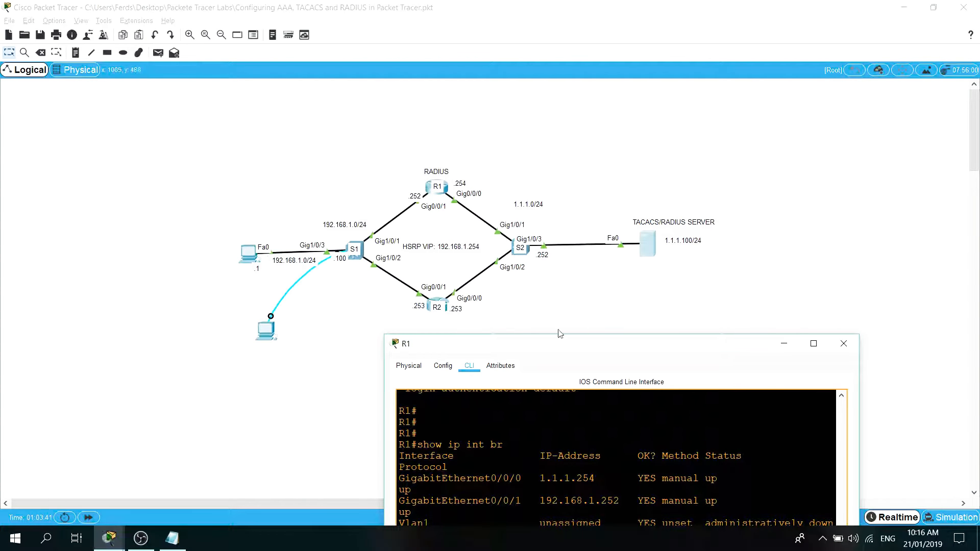
pyautogui.moveTo(564, 340); pyautogui.dragTo(389, 138)
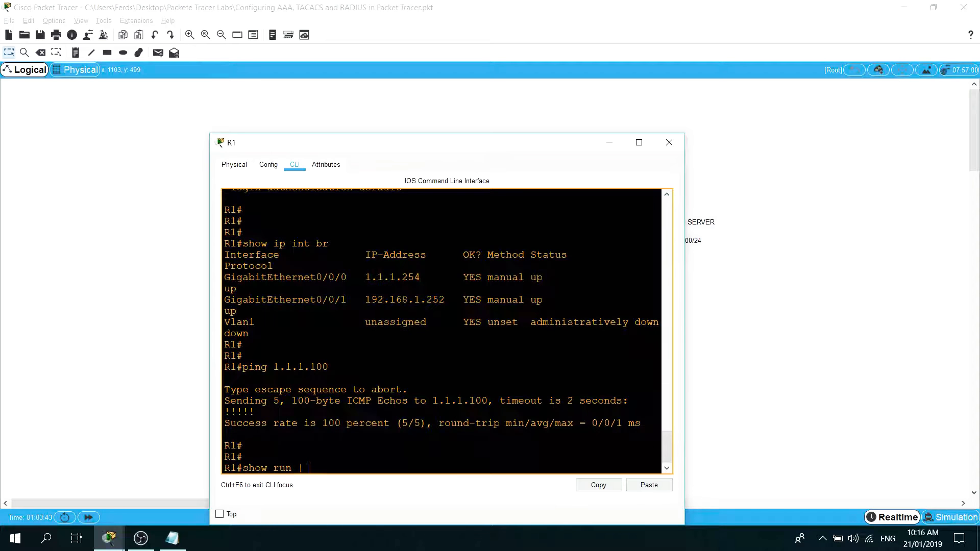
pyautogui.write('begin radius')
pyautogui.press('Return')
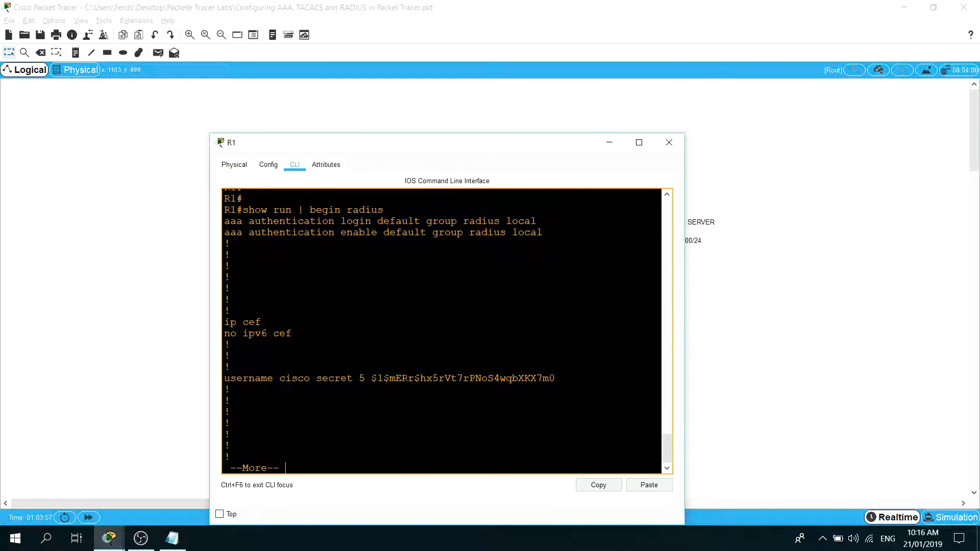
pyautogui.press('space')
pyautogui.press('q')
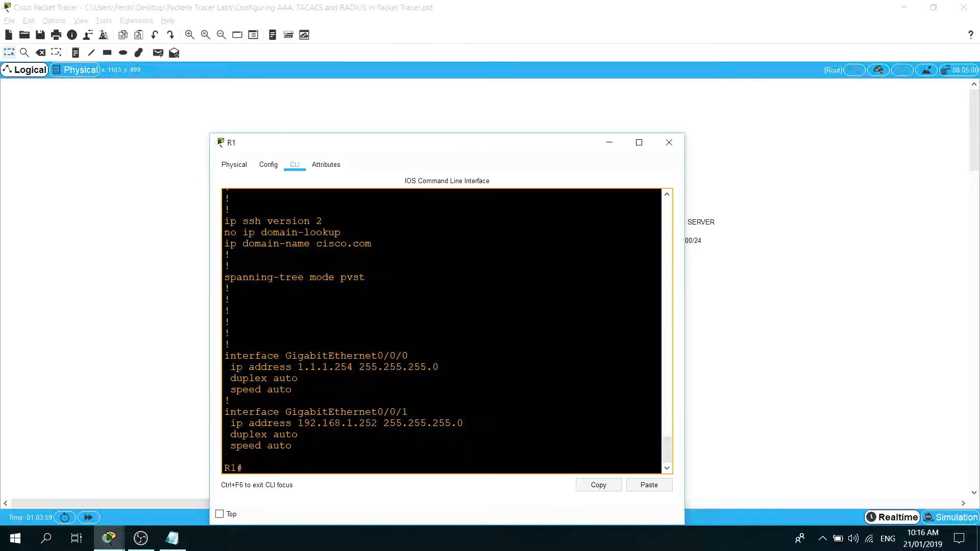
# List only the AAA lines of R1's running configuration with "show run | inc aaa".
pyautogui.press('Return')
pyautogui.press('Return')
pyautogui.write('show run')
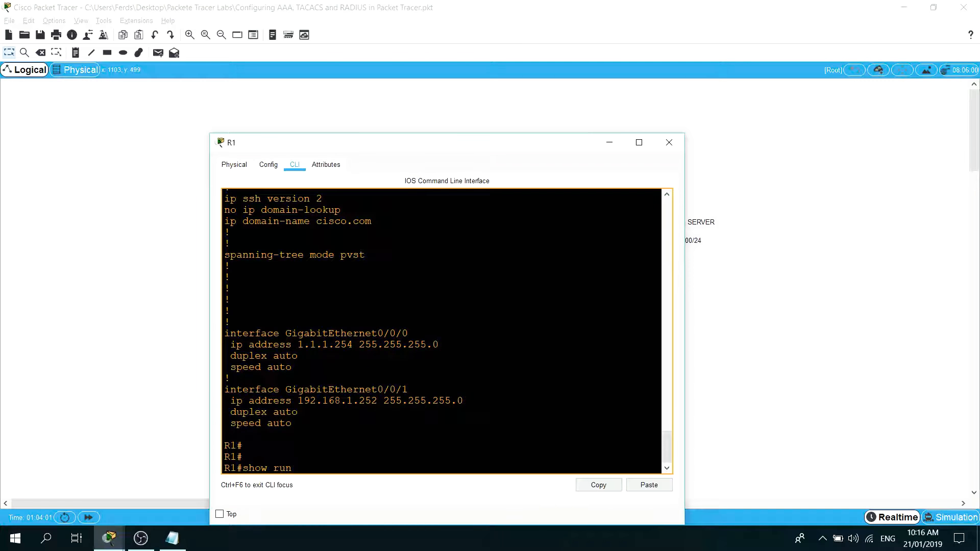
pyautogui.write(' | inc aaa')
pyautogui.press('Return')
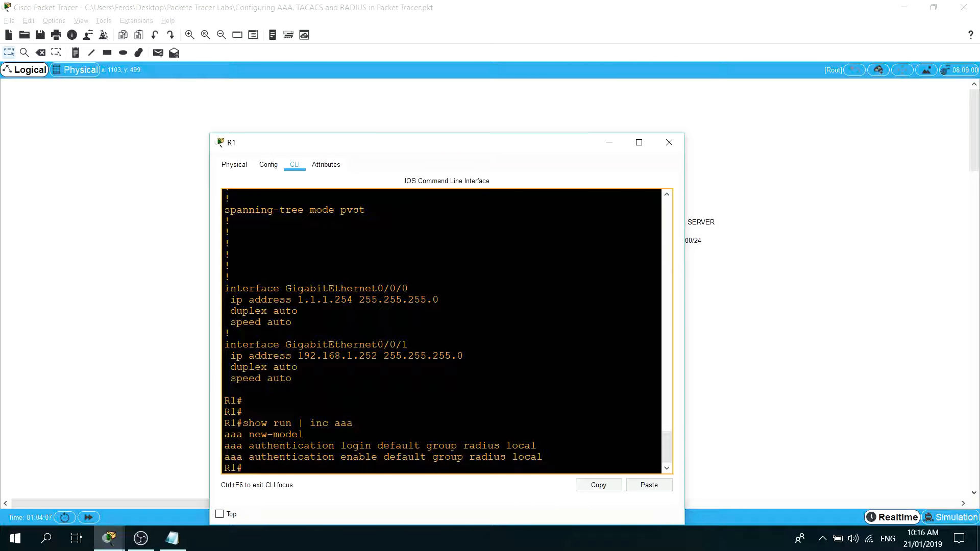
# List only the RADIUS lines of R1's running configuration with "show run | inc radius".
pyautogui.press('Up')
pyautogui.press('BackSpace')
pyautogui.press('BackSpace')
pyautogui.press('BackSpace')
pyautogui.write('radius')
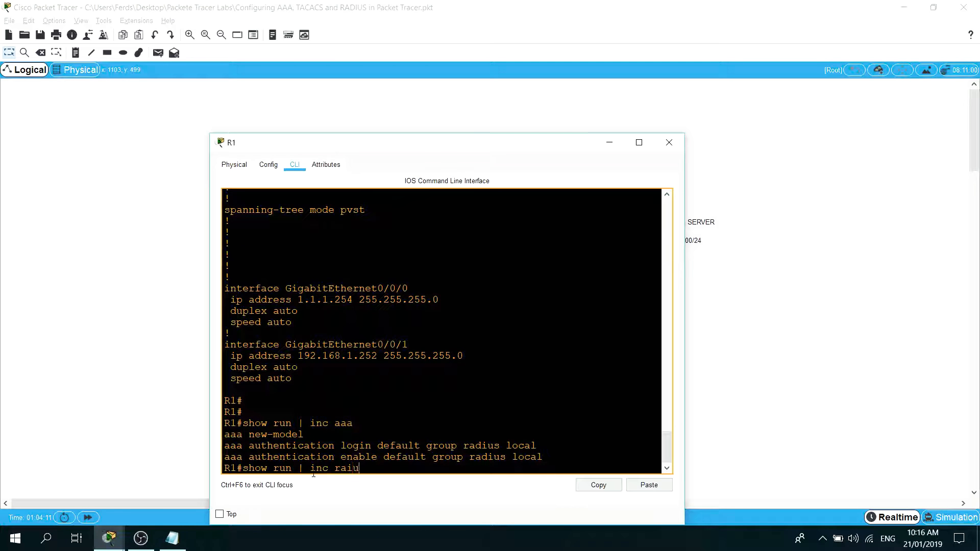
pyautogui.press('Return')
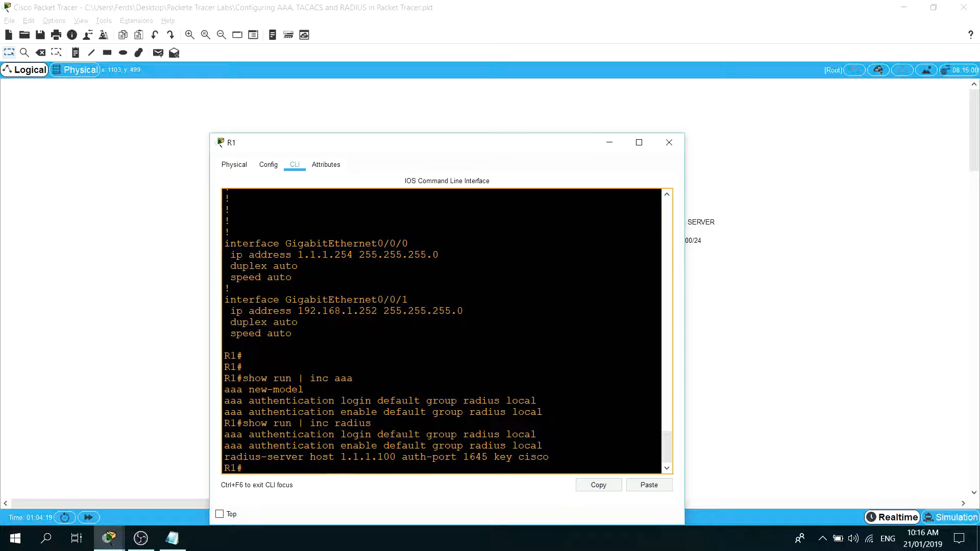
# Switch to the Notepad configuration notes and examine the tacacs-server line and the tacacs+ keywords in the Step 3 authentication method lists.
pyautogui.click(174, 546)
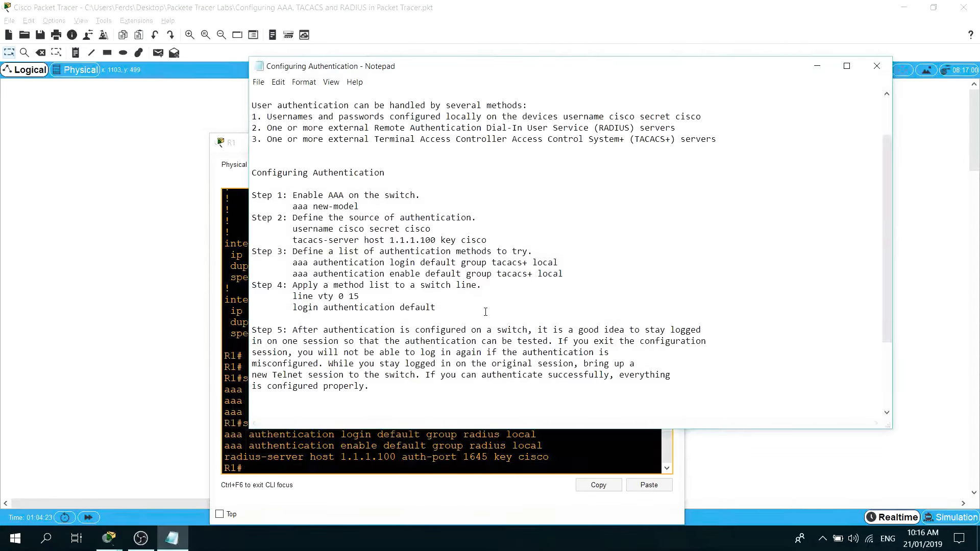
pyautogui.scroll(-1, 462, 296)
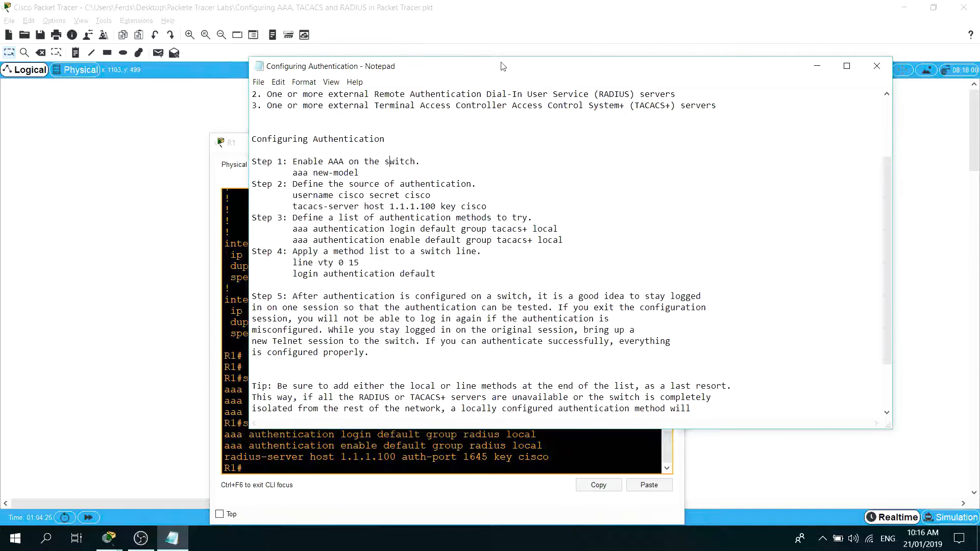
pyautogui.moveTo(503, 66); pyautogui.dragTo(653, 73)
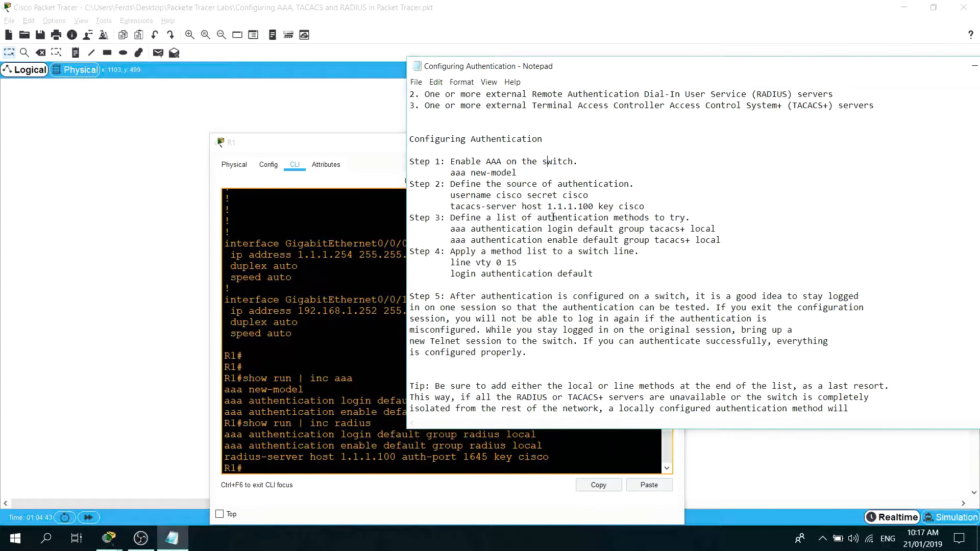
pyautogui.moveTo(480, 206); pyautogui.dragTo(450, 206)
pyautogui.moveTo(685, 229); pyautogui.dragTo(650, 229)
pyautogui.doubleClick(691, 240)
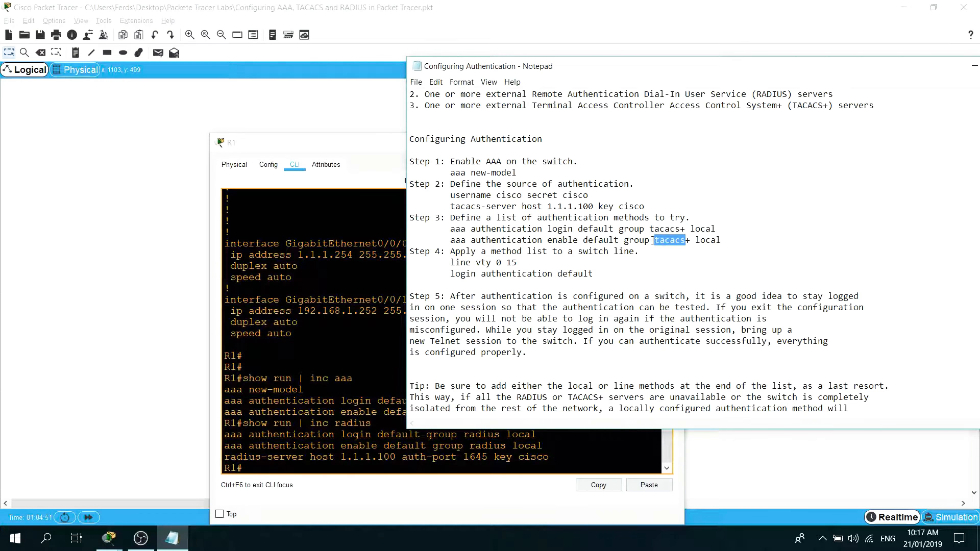
pyautogui.click(584, 240)
# Compare the "aaa new-model" command in Step 1 of the notes with the matching line in R1's command-line output.
pyautogui.moveTo(520, 173); pyautogui.dragTo(450, 173)
pyautogui.click(353, 367)
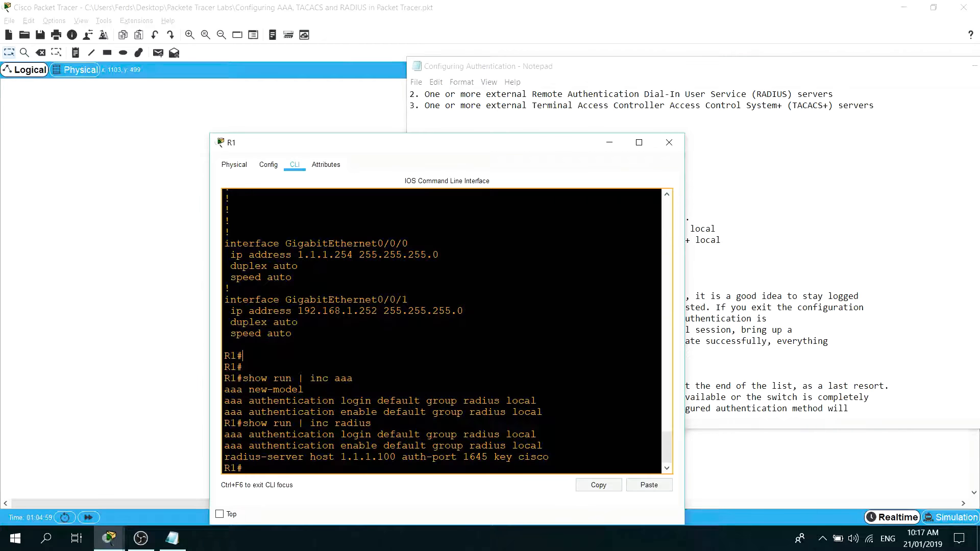
pyautogui.moveTo(306, 390); pyautogui.dragTo(223, 381)
pyautogui.click(741, 250)
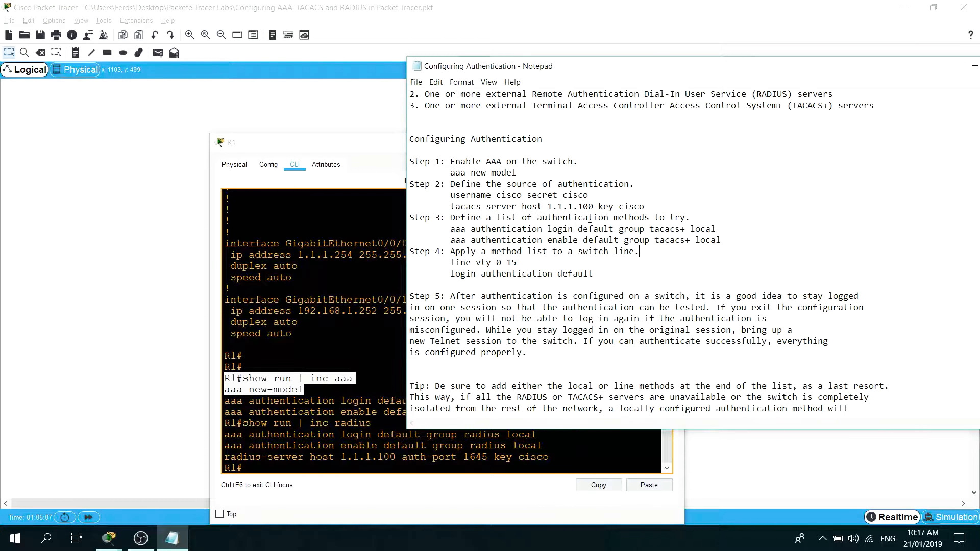
# Copy the local username command from the notes, list R1's username lines with "show run | inc username" and highlight the encrypted secret.
pyautogui.moveTo(590, 195); pyautogui.dragTo(453, 197)
pyautogui.hotkey('ctrl', 'c')
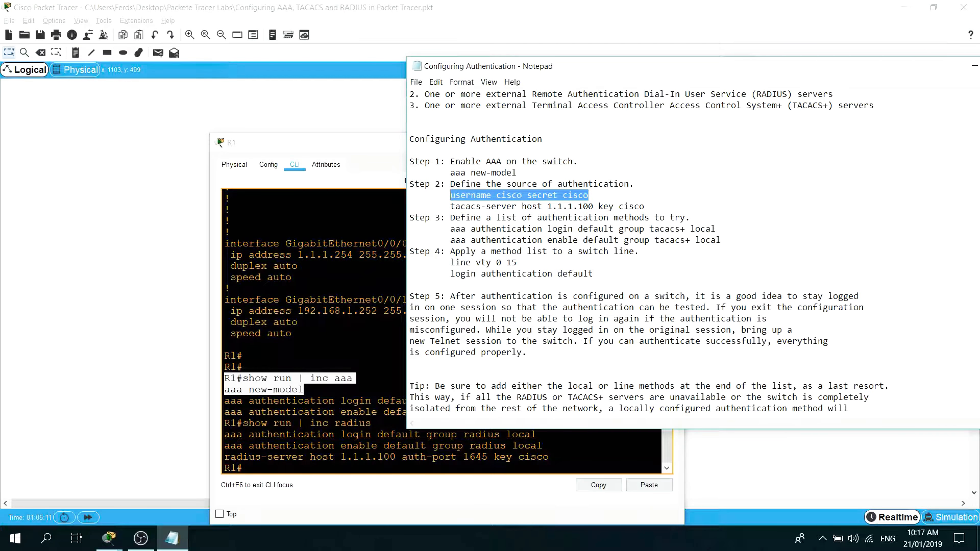
pyautogui.hotkey('alt', 'Tab')
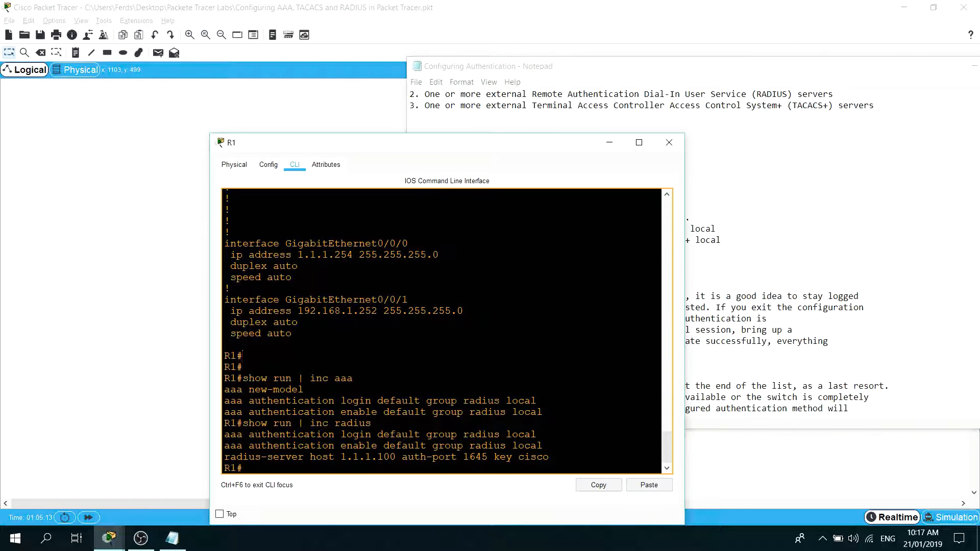
pyautogui.press('Return')
pyautogui.press('Return')
pyautogui.write('show run')
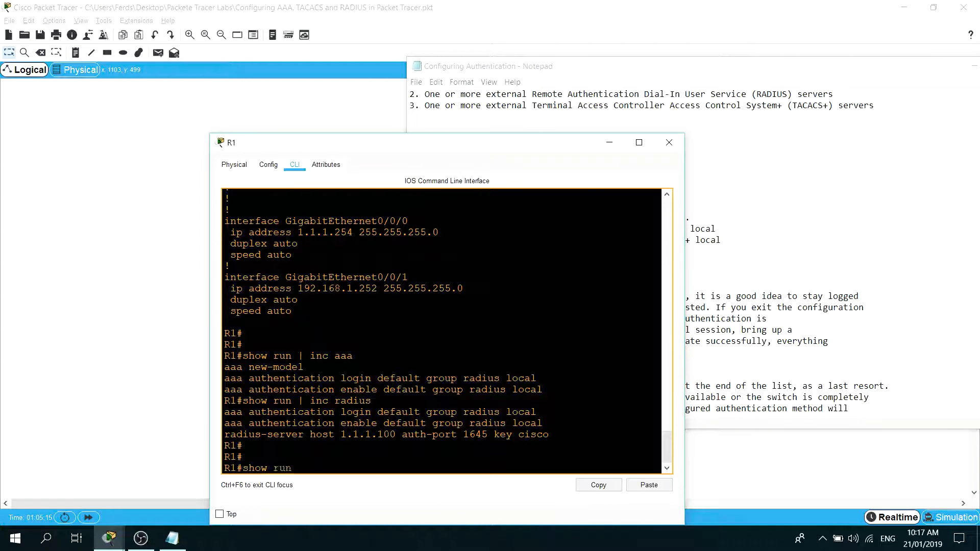
pyautogui.write(' | inc username')
pyautogui.press('Return')
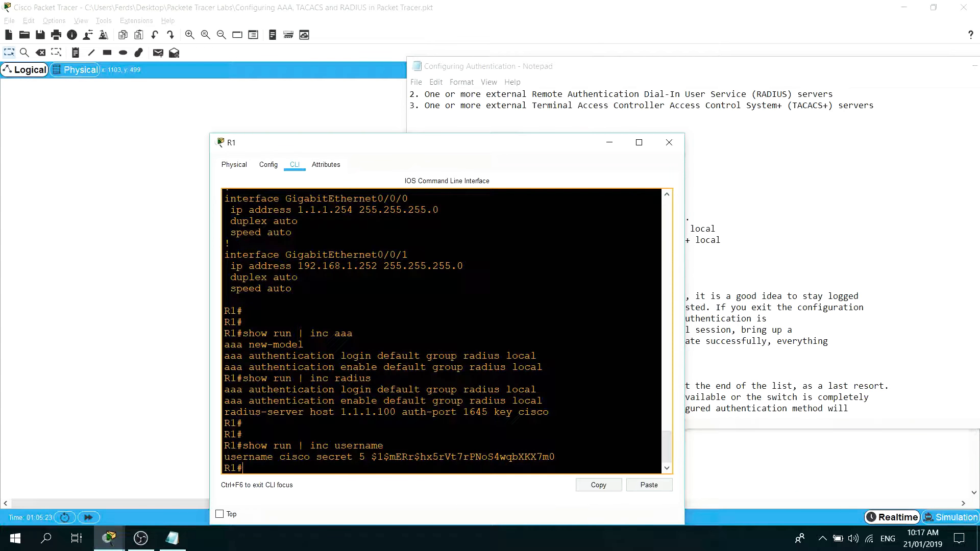
pyautogui.moveTo(555, 457); pyautogui.dragTo(359, 457)
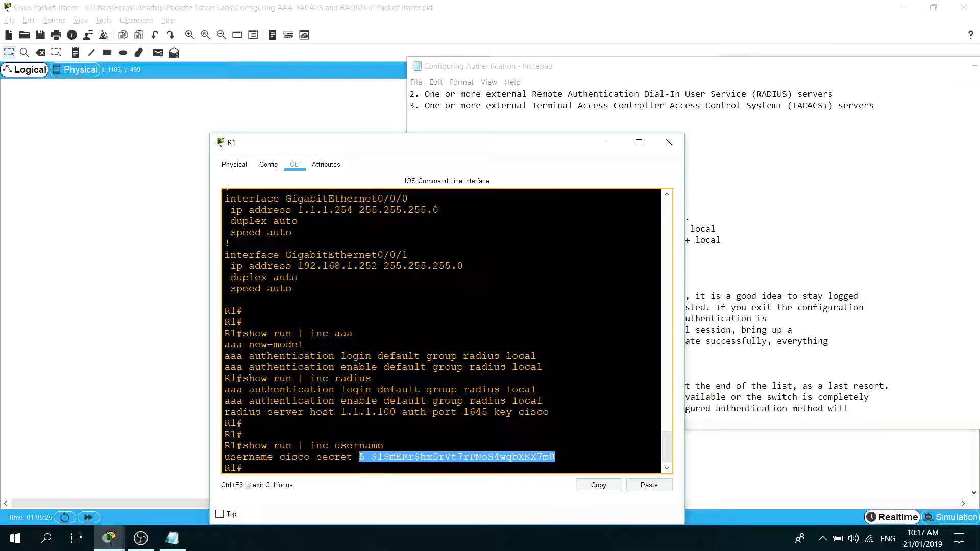
# Place R1's window beside the notes and highlight the tacacs-server keyword and the host address 1.1.1.100 in Step 2.
pyautogui.moveTo(412, 148); pyautogui.dragTo(272, 121)
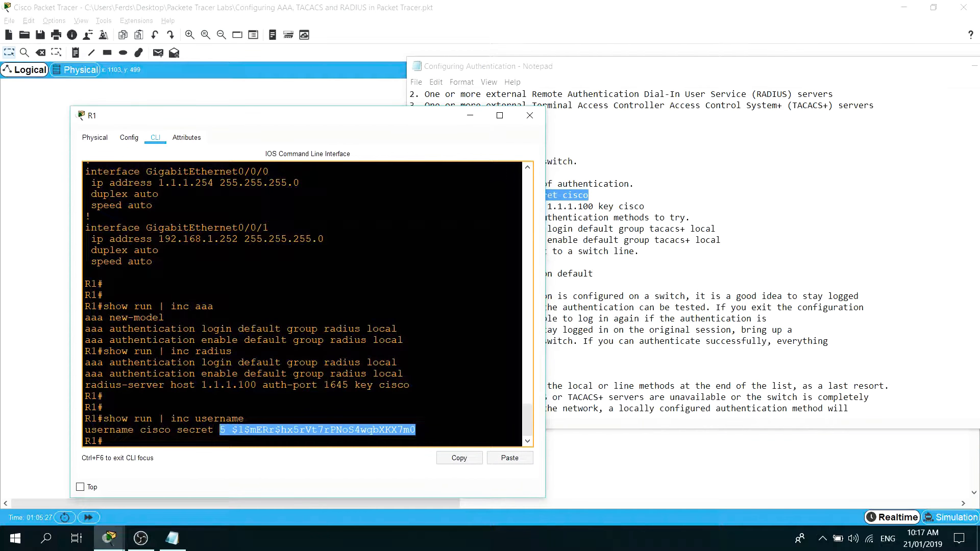
pyautogui.click(649, 218)
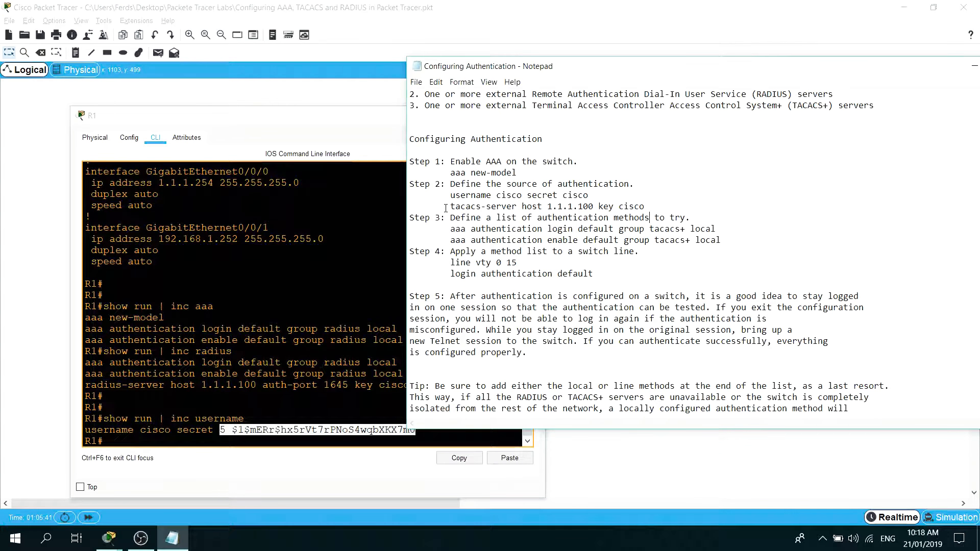
pyautogui.moveTo(450, 206); pyautogui.dragTo(518, 209)
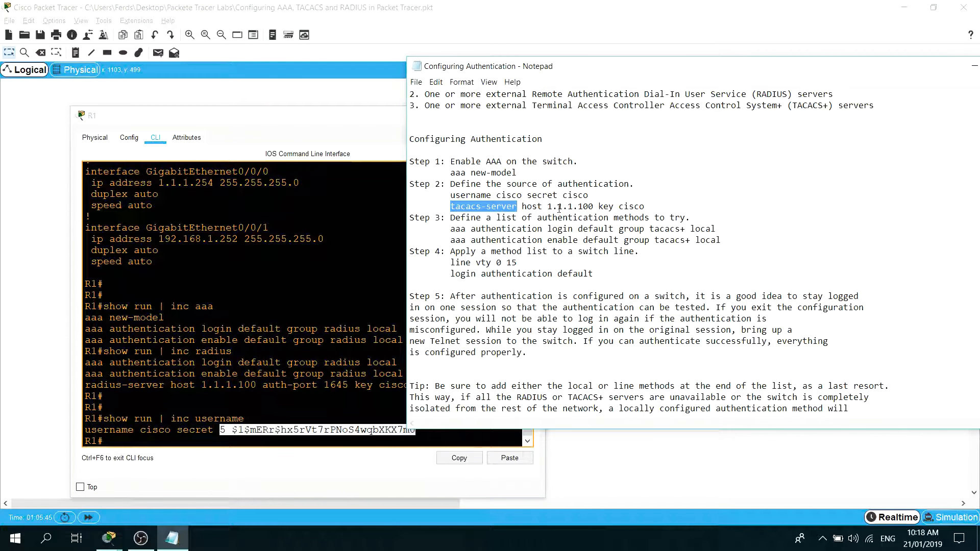
pyautogui.moveTo(594, 207); pyautogui.dragTo(547, 207)
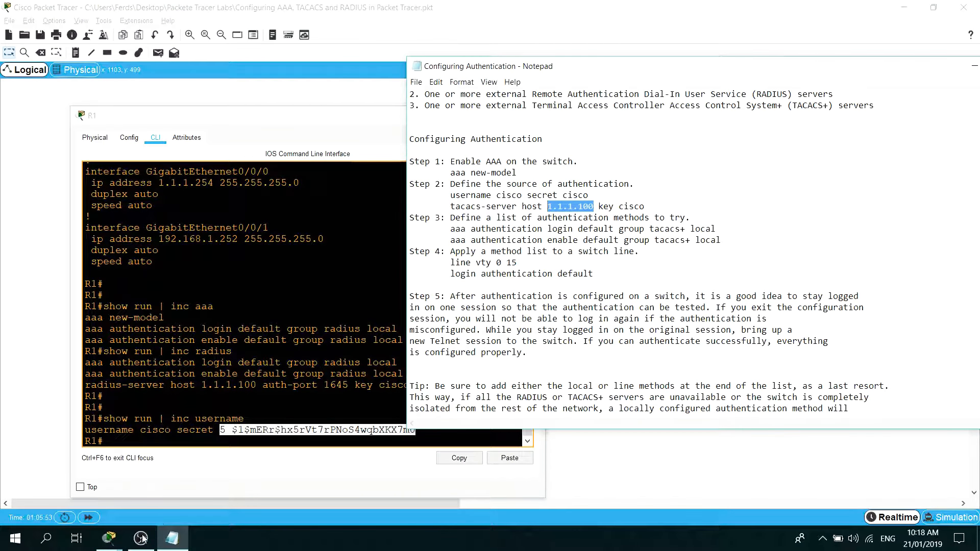
# Inspect the R1 client entry in the TACACS/RADIUS server's AAA service and rearrange the server and notes windows.
pyautogui.click(108, 538)
pyautogui.click(636, 450)
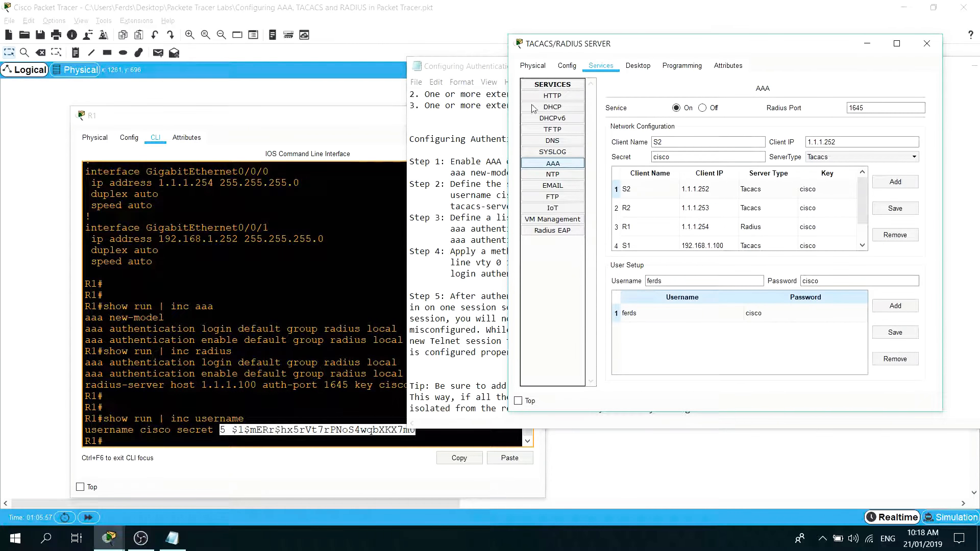
pyautogui.click(104, 284)
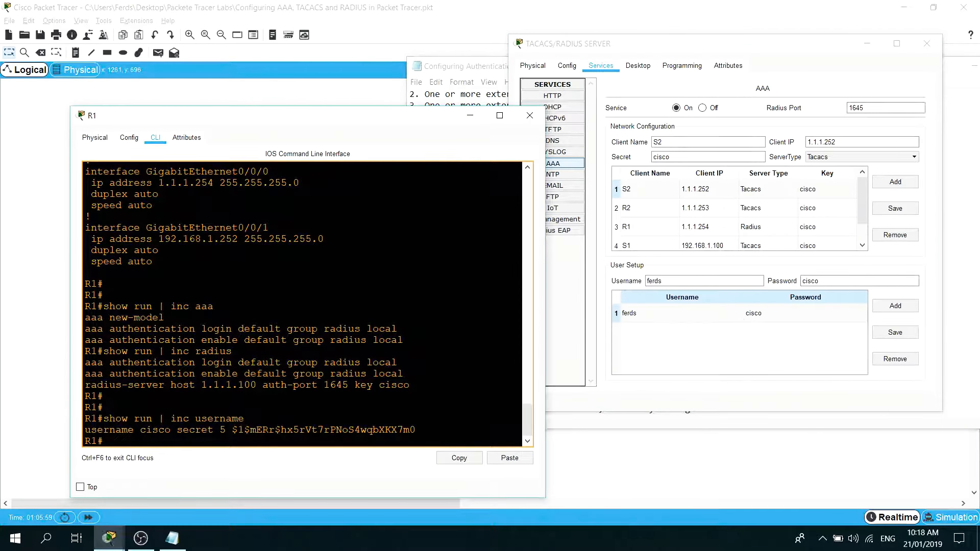
pyautogui.click(736, 227)
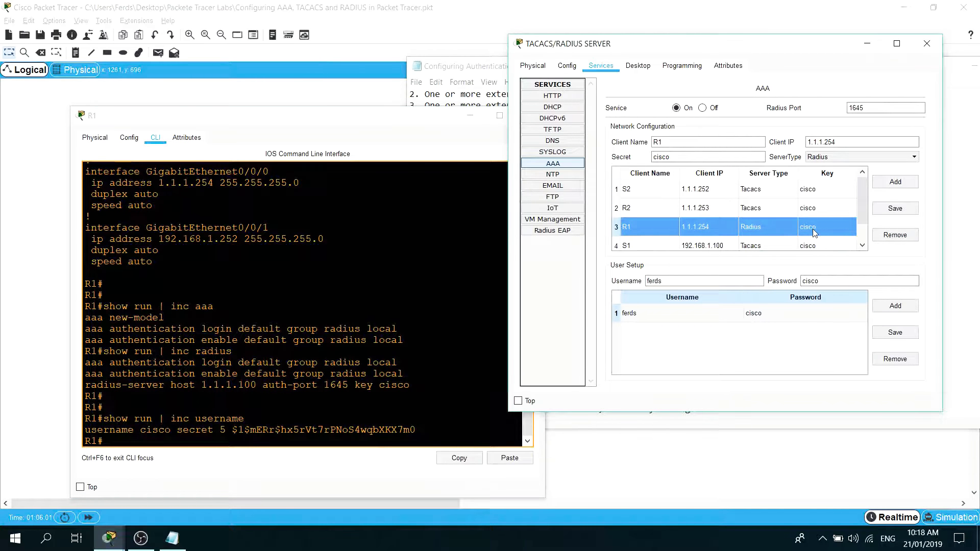
pyautogui.click(477, 69)
pyautogui.click(725, 48)
pyautogui.moveTo(725, 48); pyautogui.dragTo(756, 50)
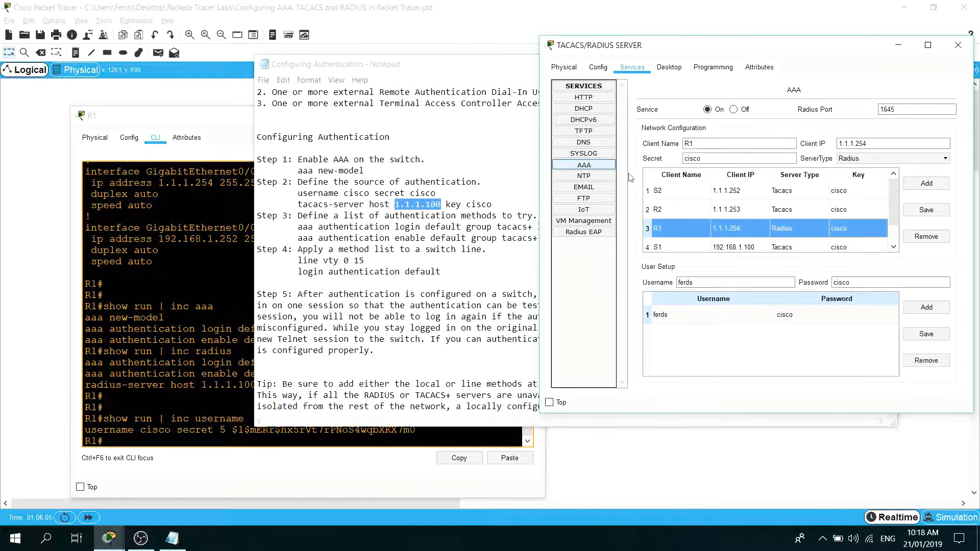
pyautogui.click(436, 216)
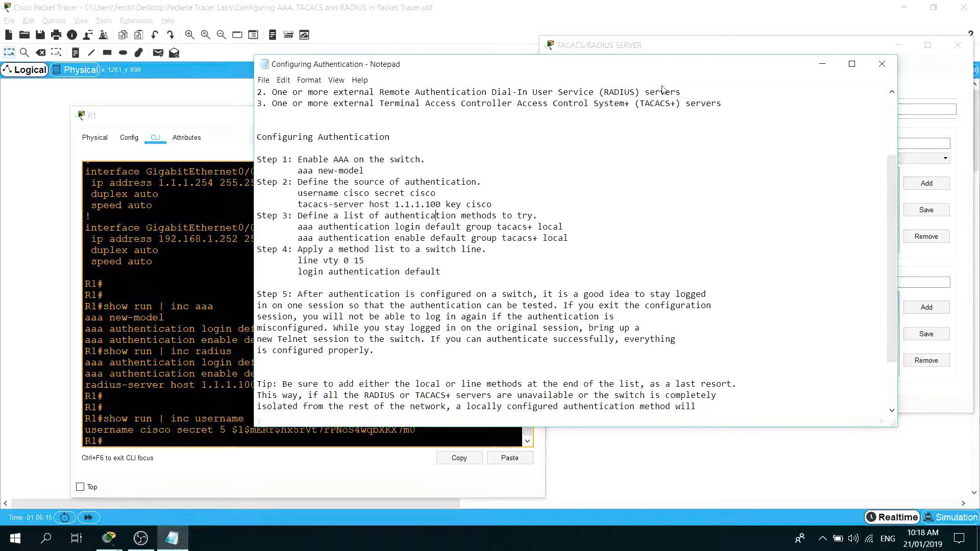
pyautogui.moveTo(682, 53); pyautogui.dragTo(645, 49)
# Examine the "login" and "default" keywords of the aaa authentication login command in Step 3 of the notes.
pyautogui.click(395, 284)
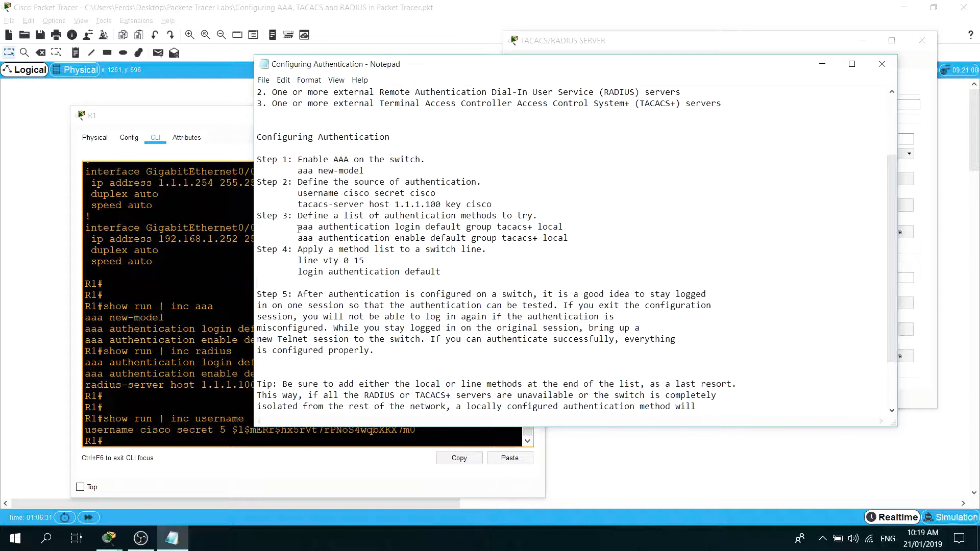
pyautogui.moveTo(298, 228); pyautogui.dragTo(425, 227)
pyautogui.click(405, 238)
pyautogui.moveTo(395, 227); pyautogui.dragTo(416, 227)
pyautogui.click(430, 227)
pyautogui.doubleClick(438, 226)
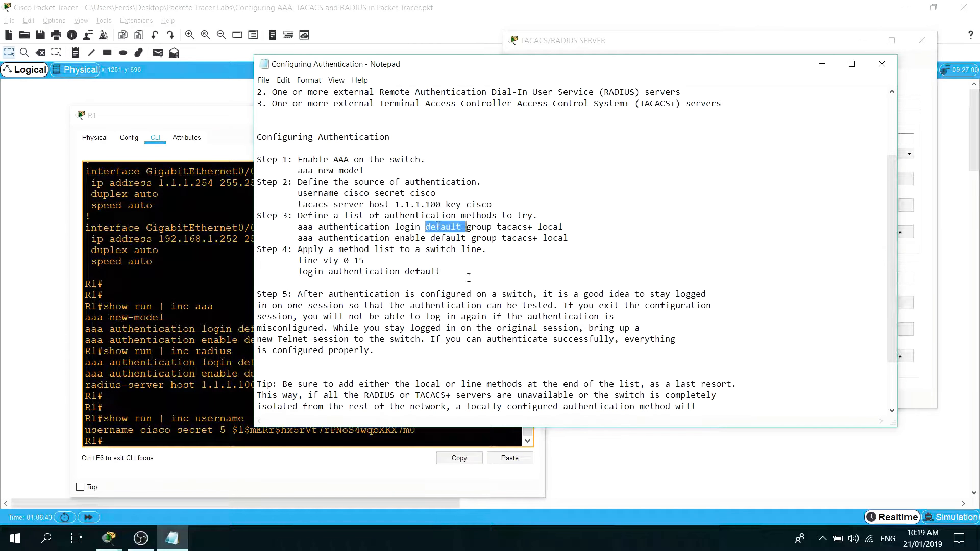
pyautogui.click(442, 227)
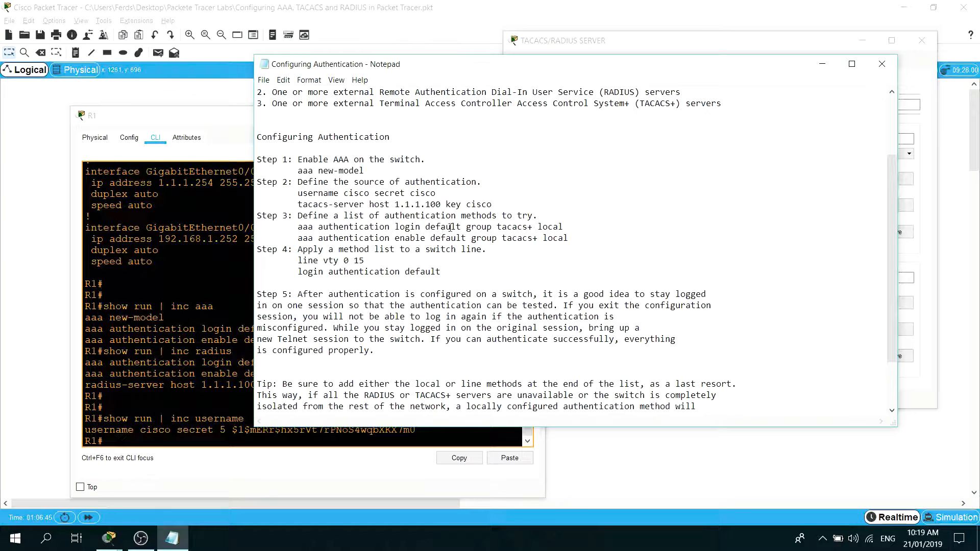
pyautogui.doubleClick(455, 227)
pyautogui.click(444, 227)
pyautogui.moveTo(461, 227); pyautogui.dragTo(427, 228)
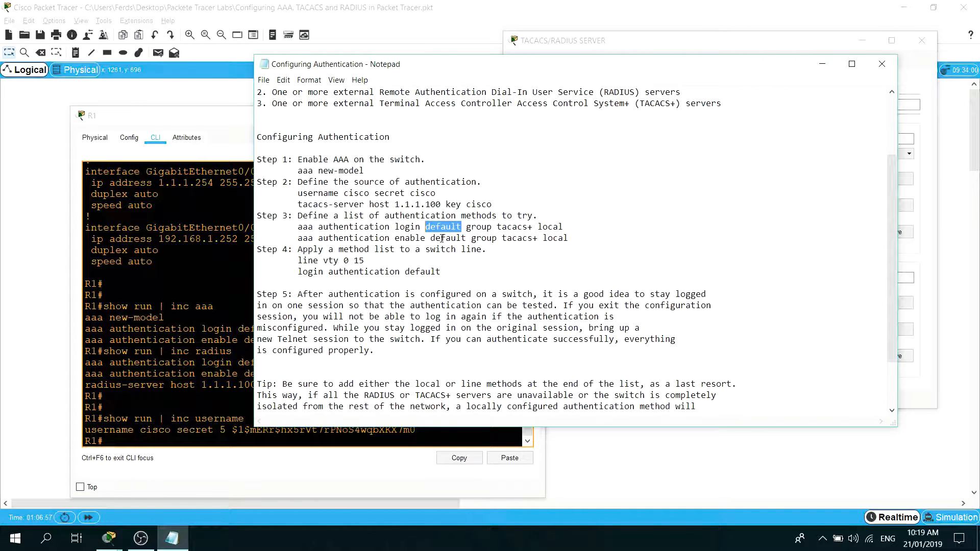
pyautogui.click(444, 238)
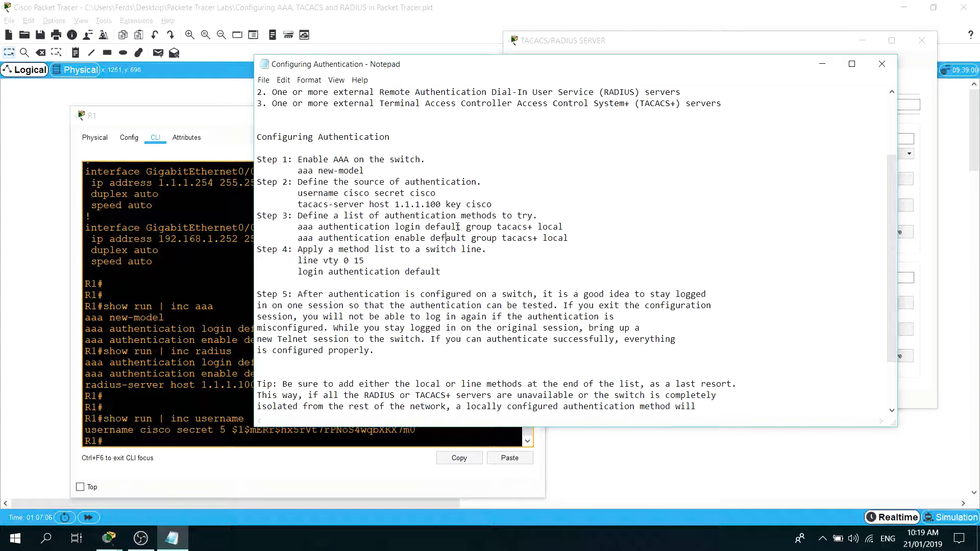
pyautogui.moveTo(461, 226); pyautogui.dragTo(426, 226)
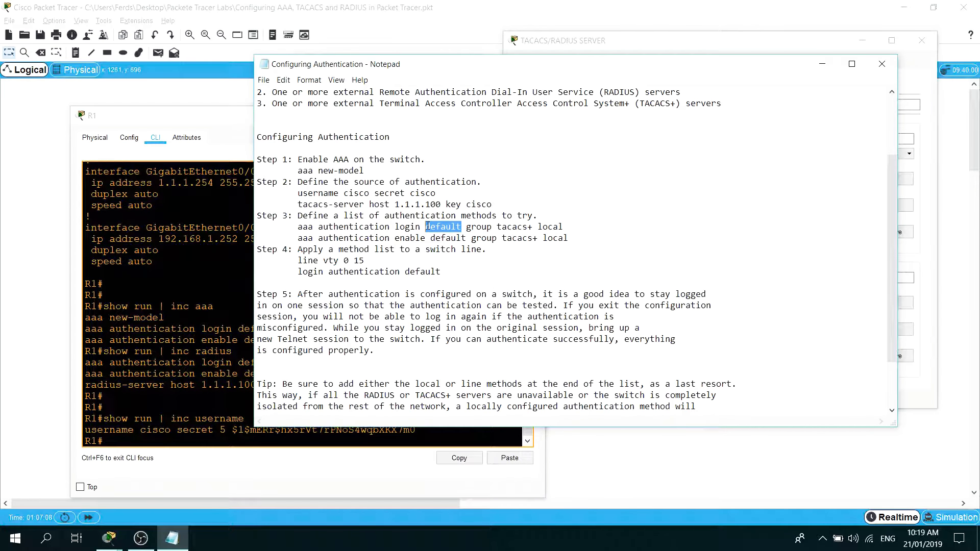
# Highlight the "group", "tacacs+" and "local" parts of the aaa authentication login command in Step 3 of the notes.
pyautogui.doubleClick(470, 227)
pyautogui.doubleClick(474, 227)
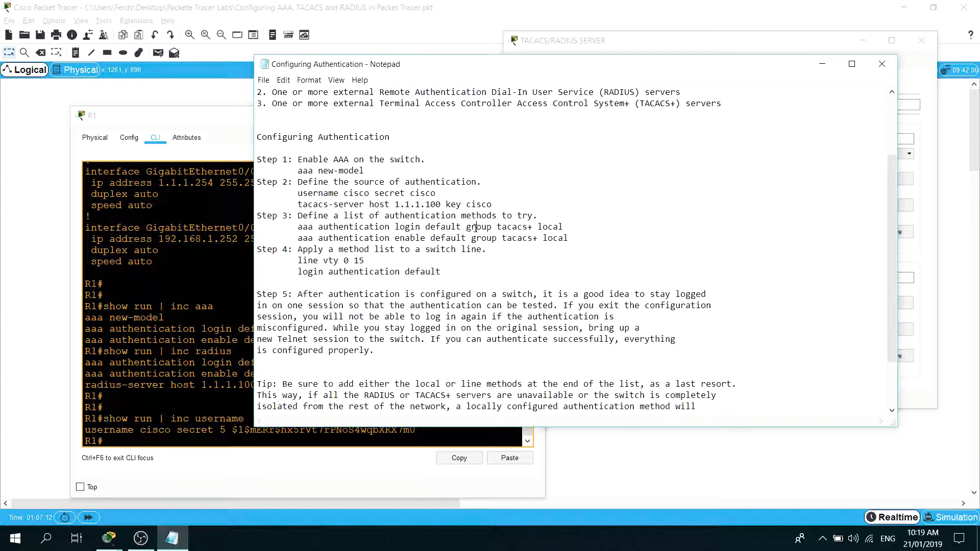
pyautogui.doubleClick(509, 226)
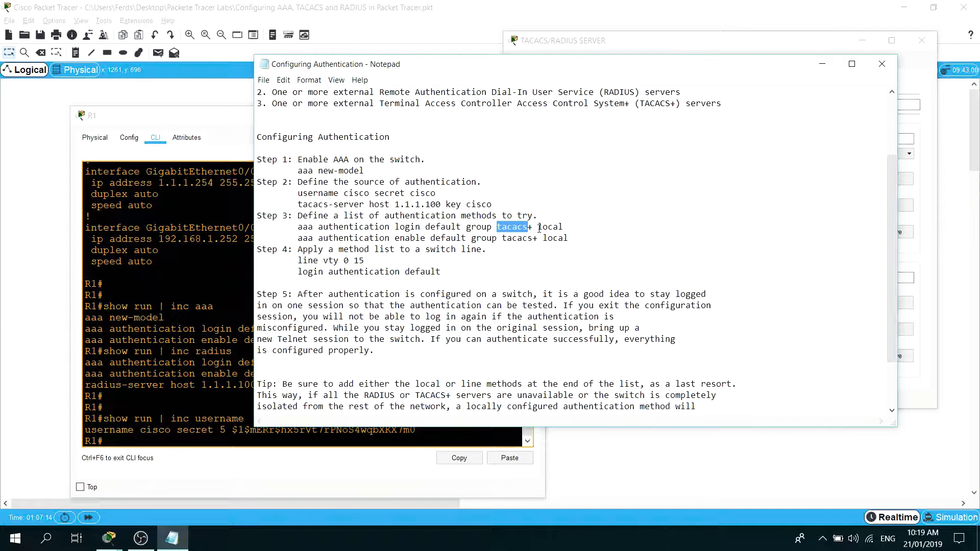
pyautogui.moveTo(533, 227); pyautogui.dragTo(498, 227)
pyautogui.doubleClick(552, 228)
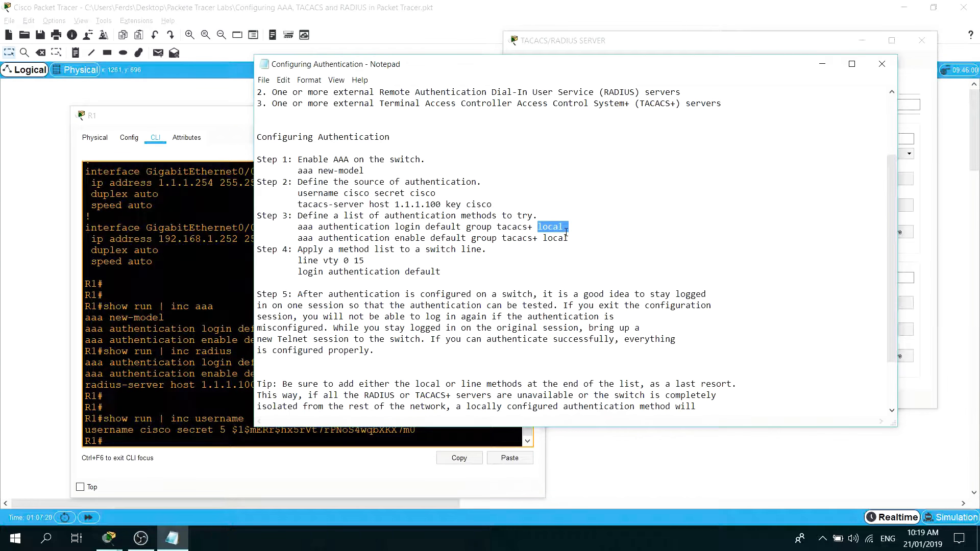
# Compare the notes' method lists with R1's output and highlight its two aaa authentication lines that use group radius local.
pyautogui.click(208, 350)
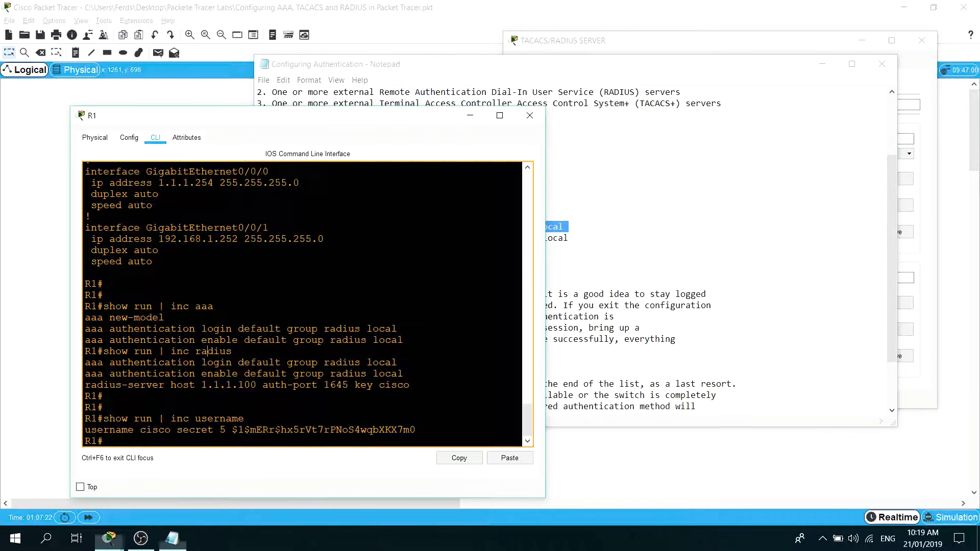
pyautogui.moveTo(539, 71); pyautogui.dragTo(658, 75)
pyautogui.click(302, 385)
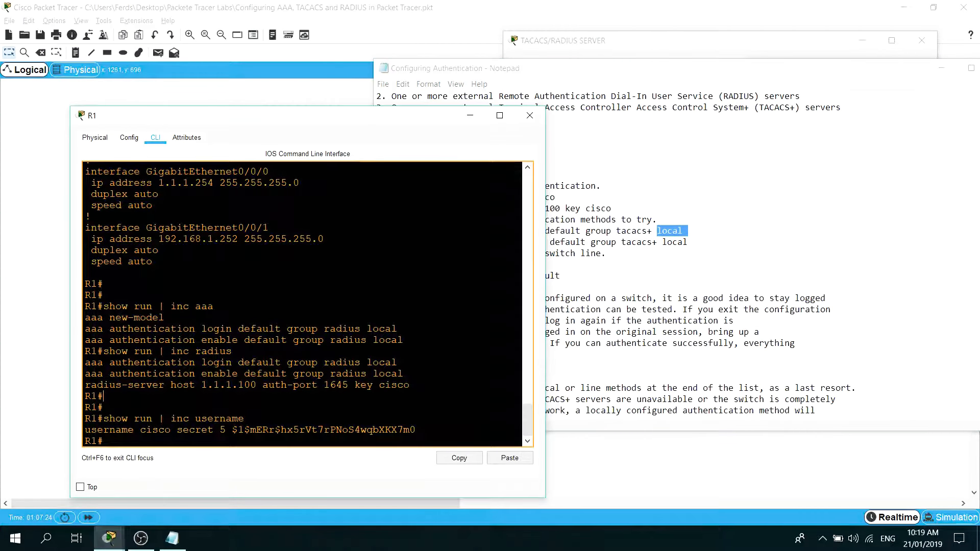
pyautogui.moveTo(405, 374); pyautogui.dragTo(85, 361)
pyautogui.click(306, 352)
pyautogui.click(567, 247)
pyautogui.click(236, 365)
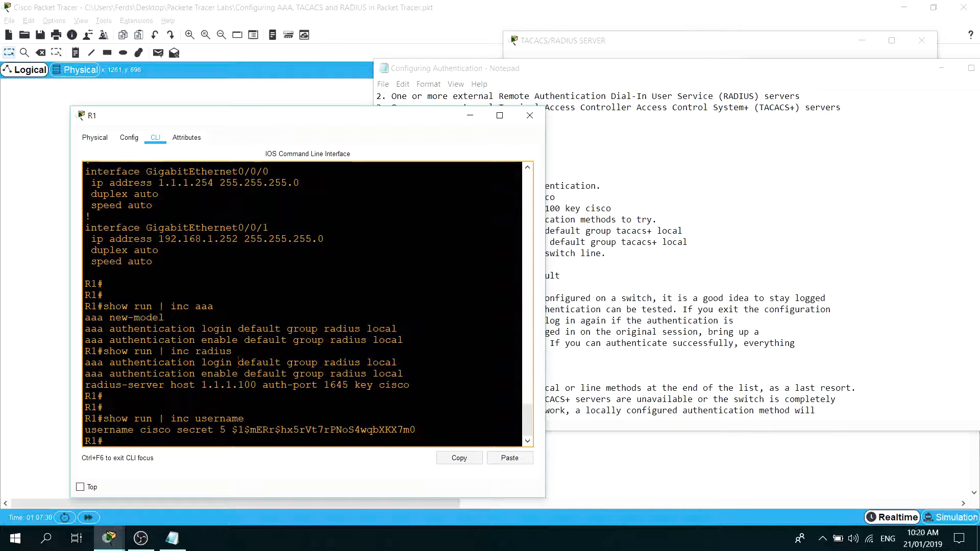
pyautogui.moveTo(405, 375); pyautogui.dragTo(77, 364)
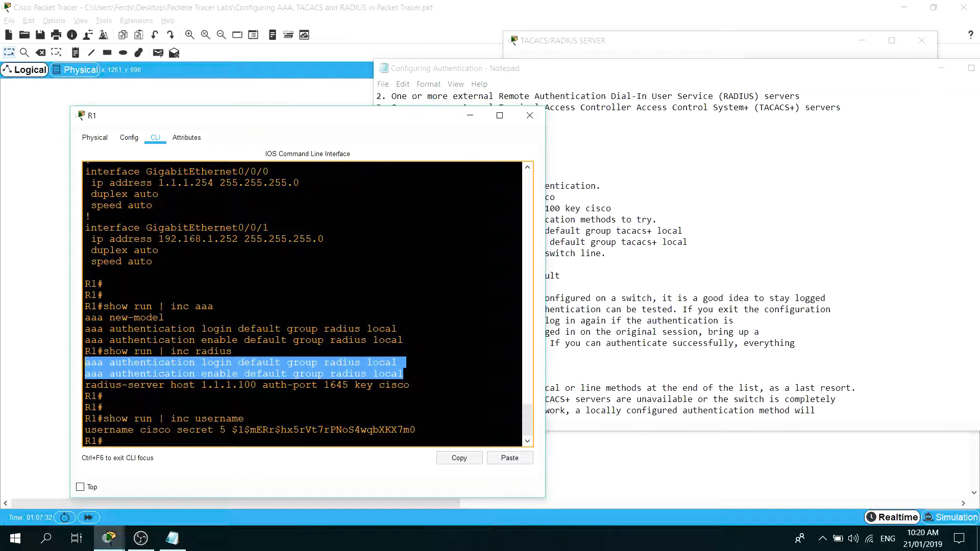
# Return to the notes and highlight the Step 5 paragraph about testing authentication while staying logged in.
pyautogui.click(607, 276)
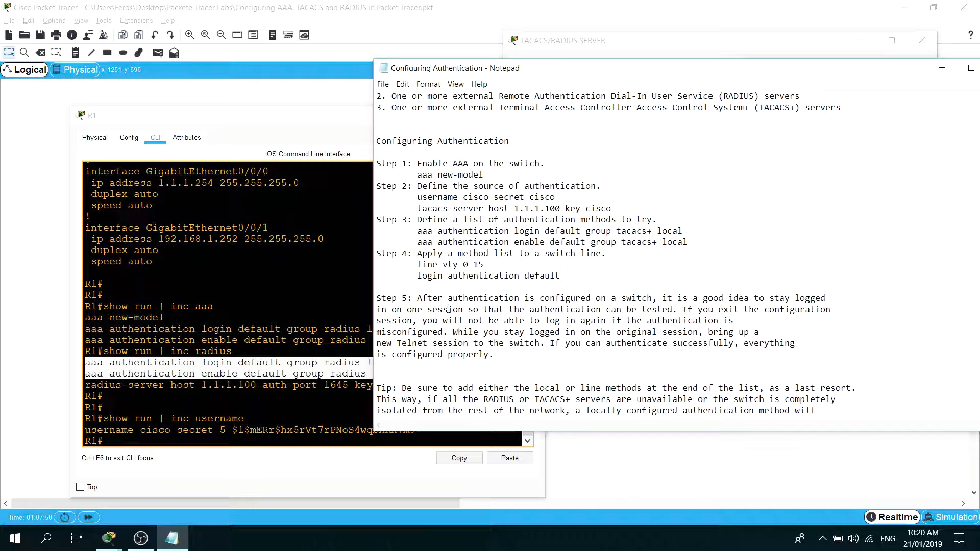
pyautogui.moveTo(419, 298); pyautogui.dragTo(507, 365)
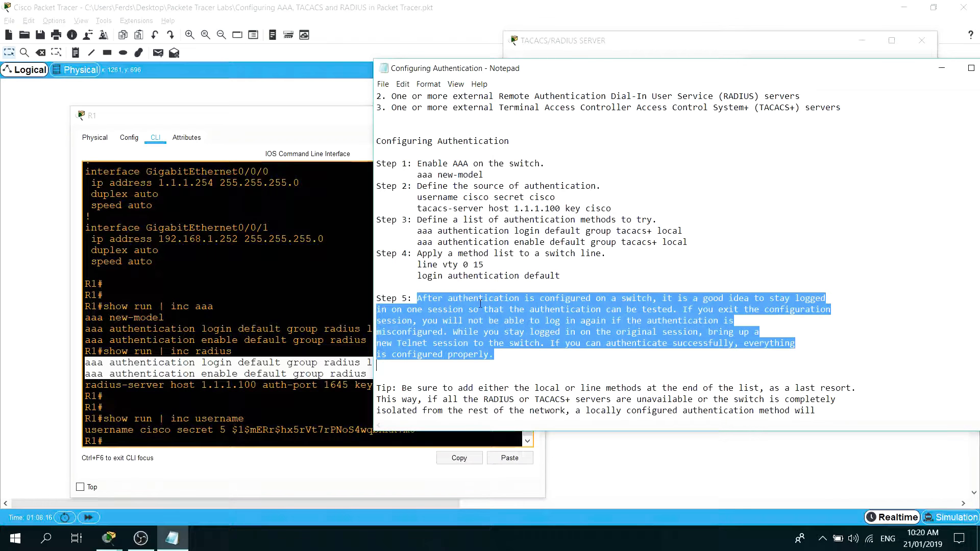
# In the notes' Tip paragraph, replace "switch" with "device" in the last sentence about never being able to access it.
pyautogui.press('Left')
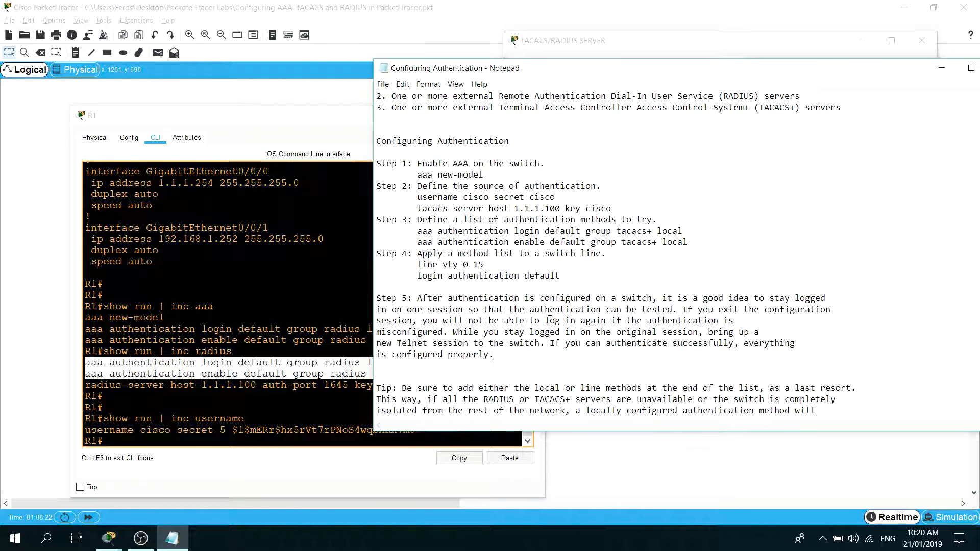
pyautogui.scroll(-2, 552, 384)
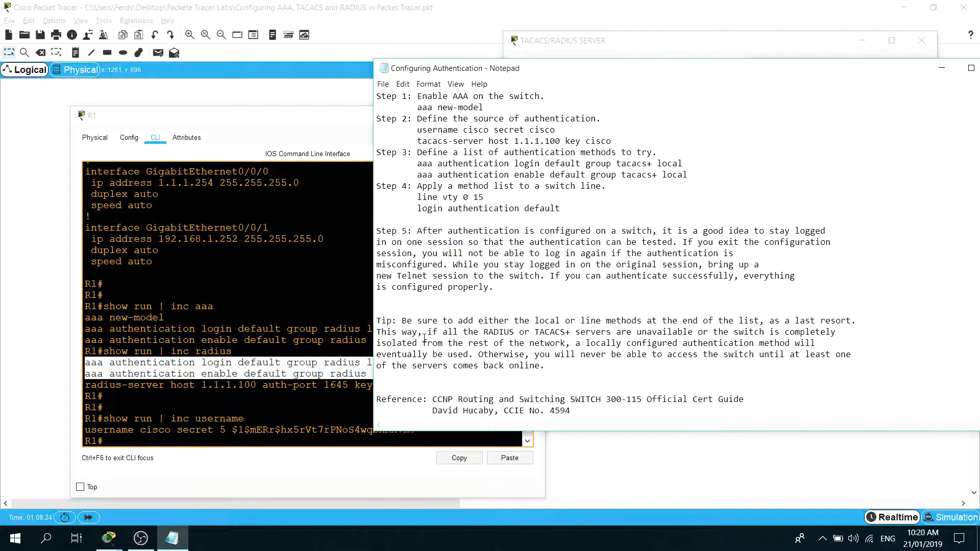
pyautogui.moveTo(402, 321); pyautogui.dragTo(558, 374)
pyautogui.click(558, 375)
pyautogui.doubleClick(743, 354)
pyautogui.write('device')
pyautogui.click(497, 377)
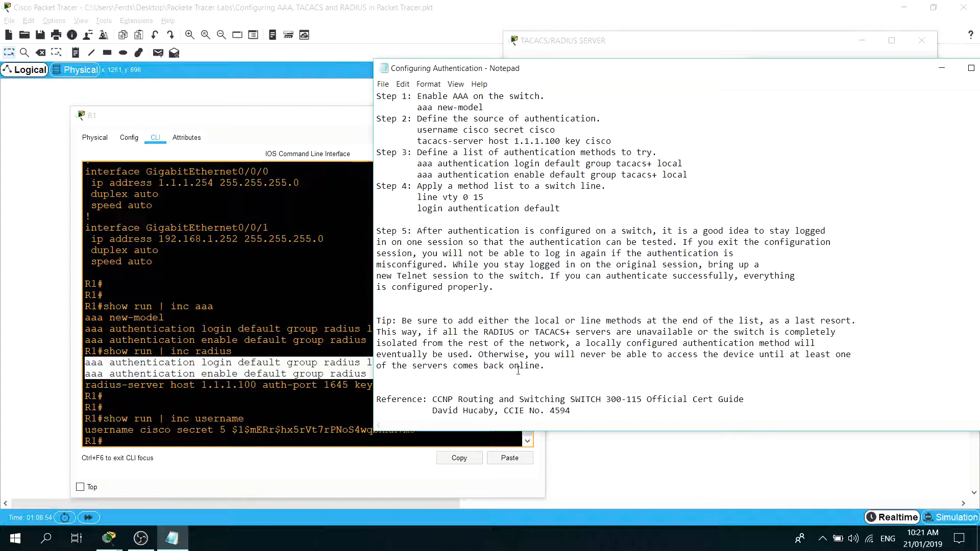
# Highlight the whole Tip paragraph, followed by the Step 4 lines about applying a method list.
pyautogui.moveTo(569, 369); pyautogui.dragTo(376, 320)
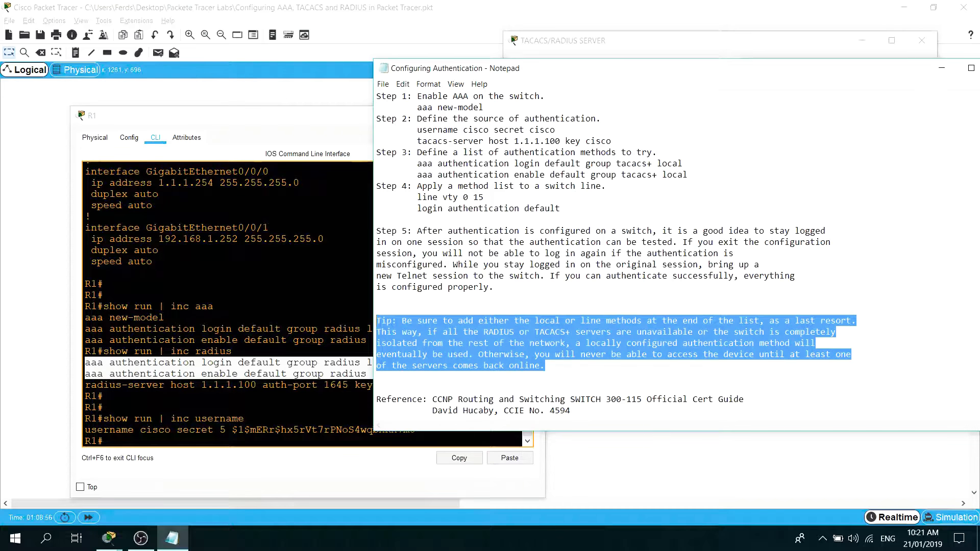
pyautogui.moveTo(560, 209); pyautogui.dragTo(377, 186)
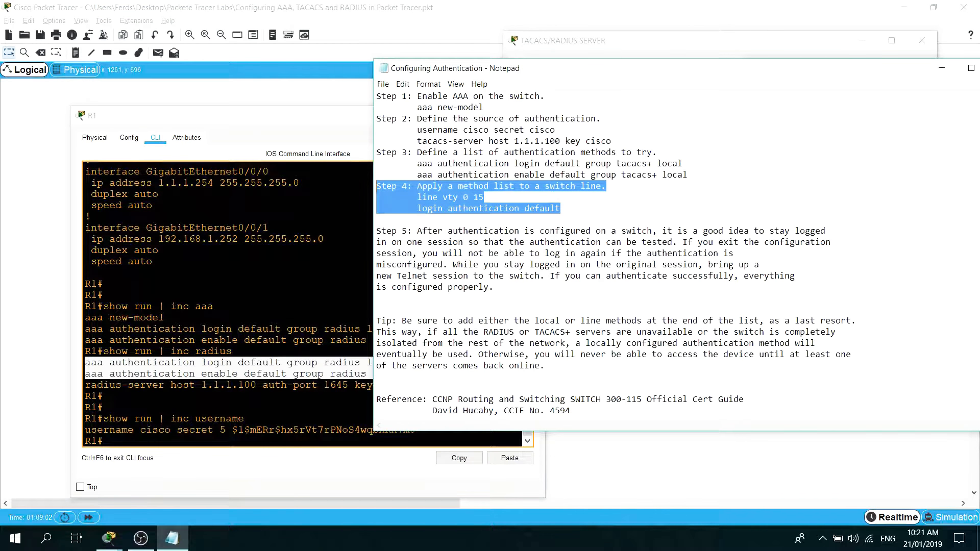
pyautogui.click(410, 222)
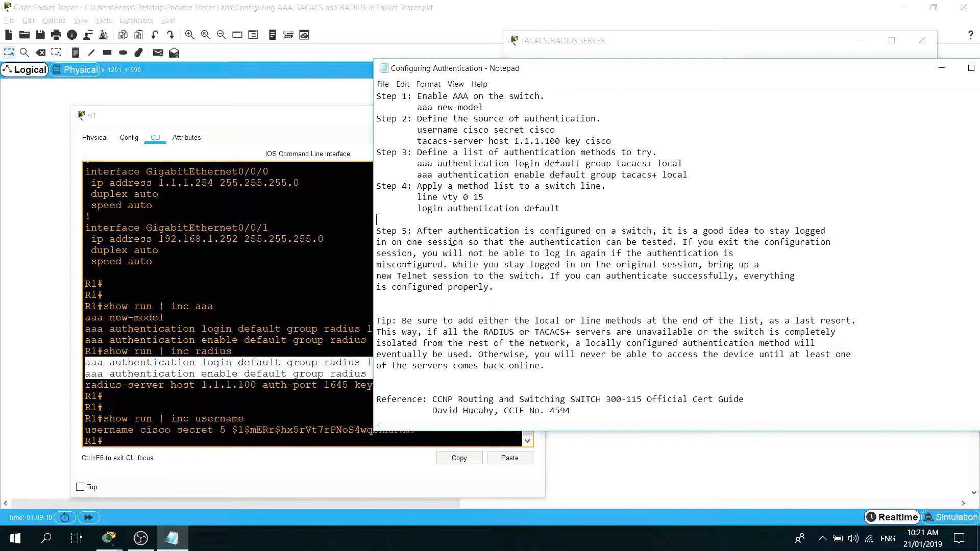
# Replace "switch" with "device" in the first sentence of Step 5 in the notes.
pyautogui.doubleClick(636, 230)
pyautogui.click(646, 242)
pyautogui.moveTo(653, 231); pyautogui.dragTo(621, 231)
pyautogui.write('device')
# Change the "Telnet" session in Step 5 to an "SSH" session and highlight the whole Step 5 paragraph.
pyautogui.doubleClick(410, 275)
pyautogui.press('Delete')
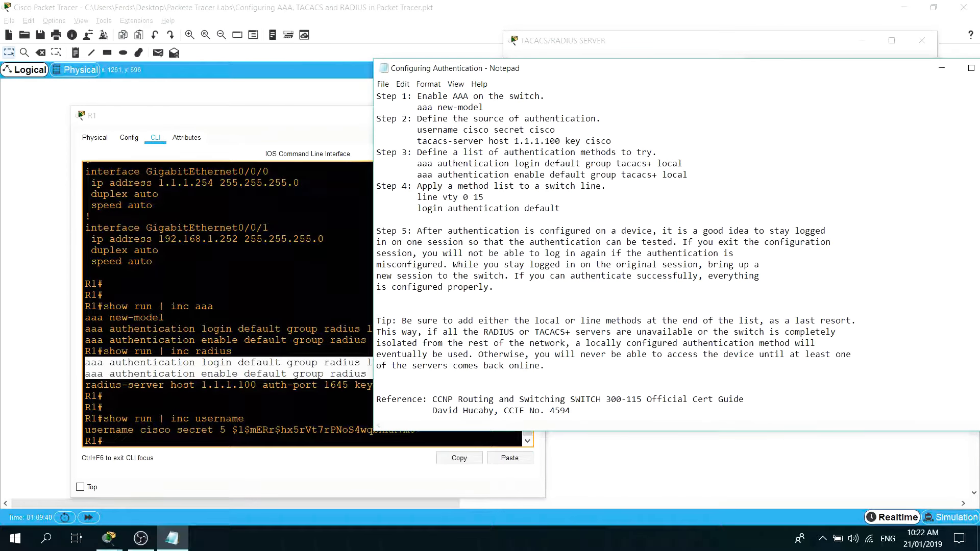
pyautogui.write('SSH')
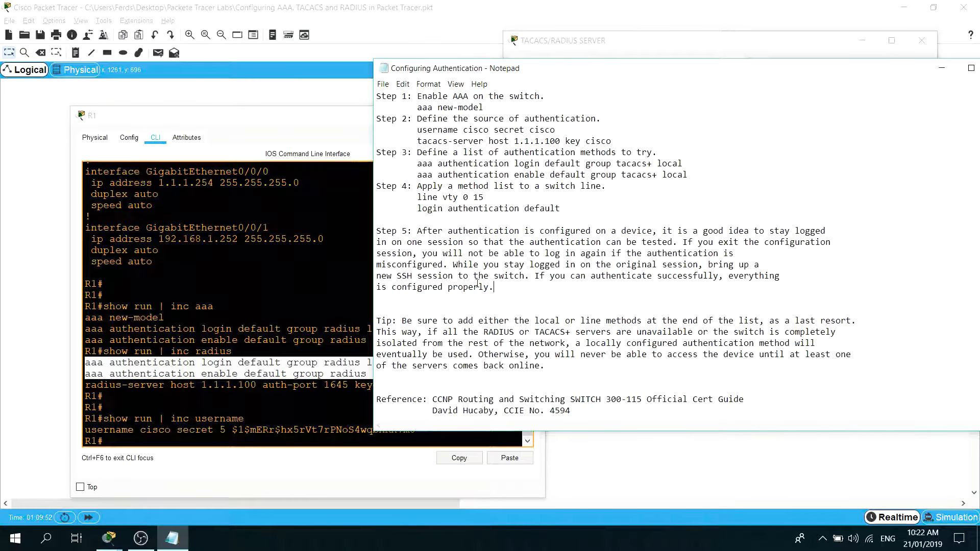
pyautogui.moveTo(495, 289); pyautogui.dragTo(377, 231)
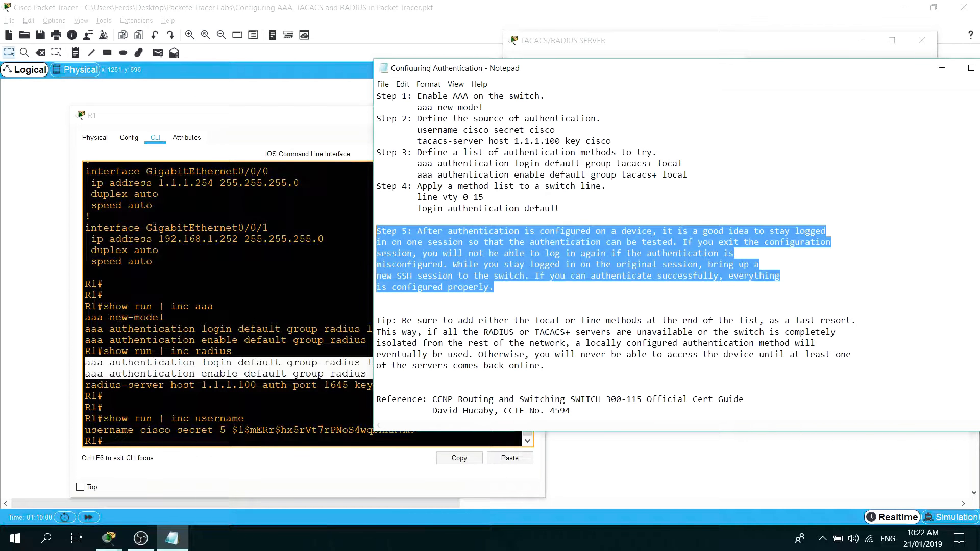
# Return to R1's command line and list its interface addresses with show ip int br.
pyautogui.moveTo(183, 330); pyautogui.dragTo(140, 318)
pyautogui.click(140, 319)
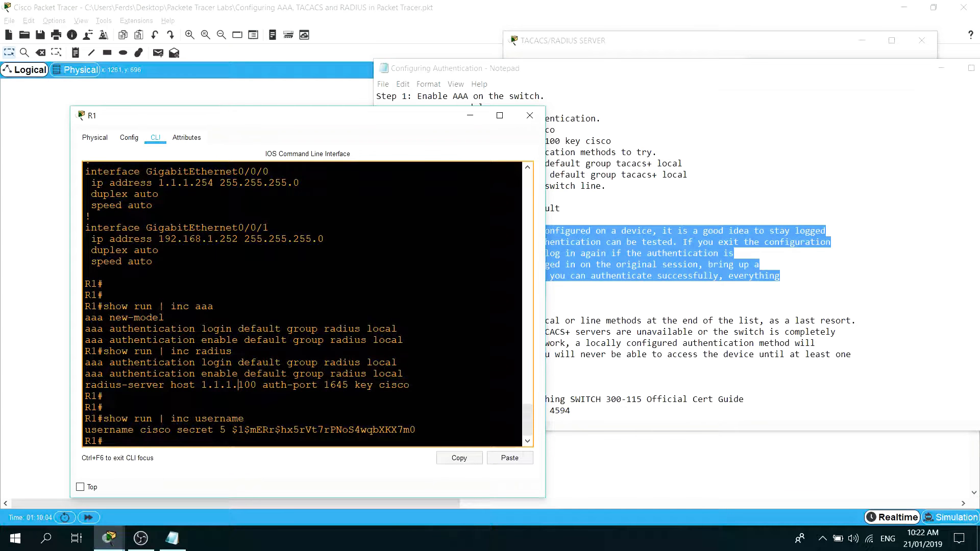
pyautogui.press('Return')
pyautogui.press('Return')
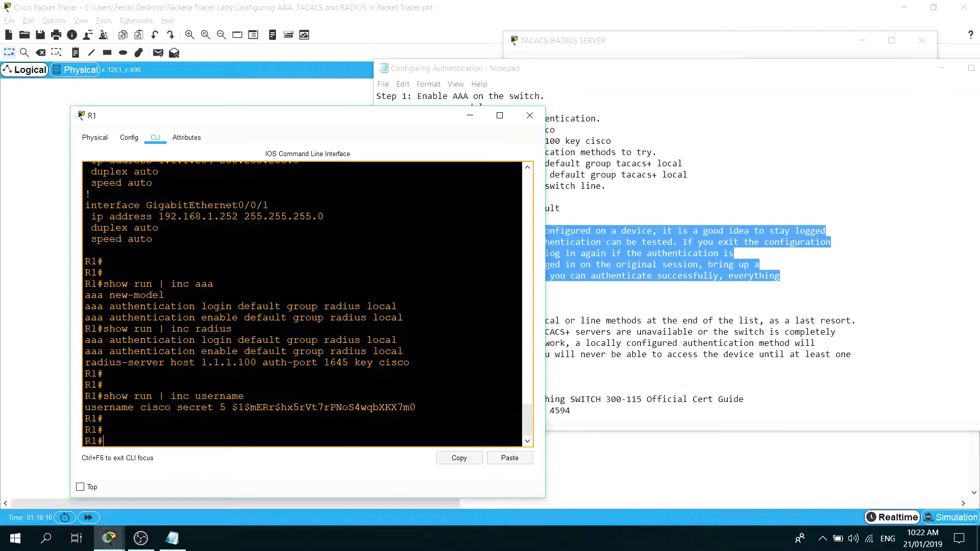
pyautogui.write('show ip int br')
pyautogui.press('Return')
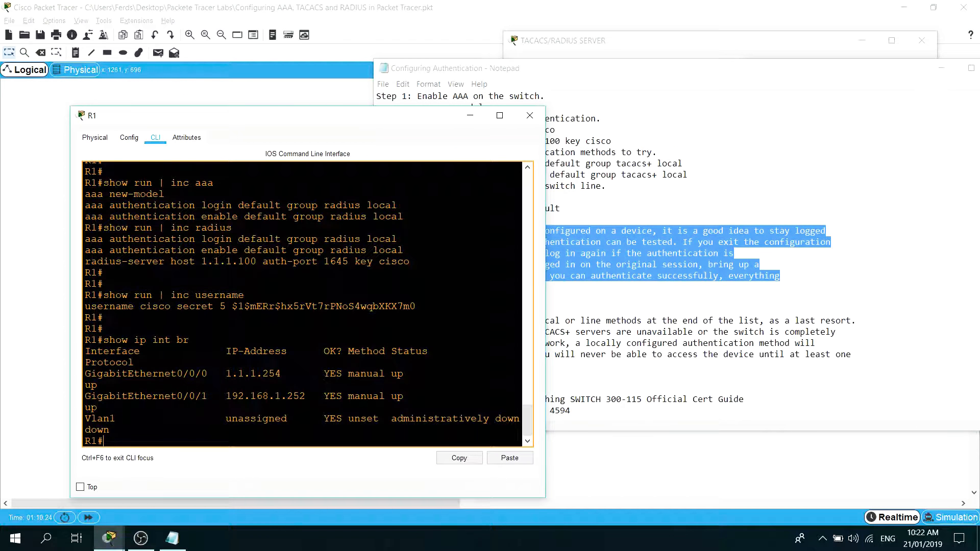
# Highlight GigabitEthernet0/0/1's address and open an SSH session from R1 to 192.168.1.252 with the personal account's username.
pyautogui.doubleClick(260, 397)
pyautogui.moveTo(305, 397); pyautogui.dragTo(223, 397)
pyautogui.press('Return')
pyautogui.write('ssh -l')
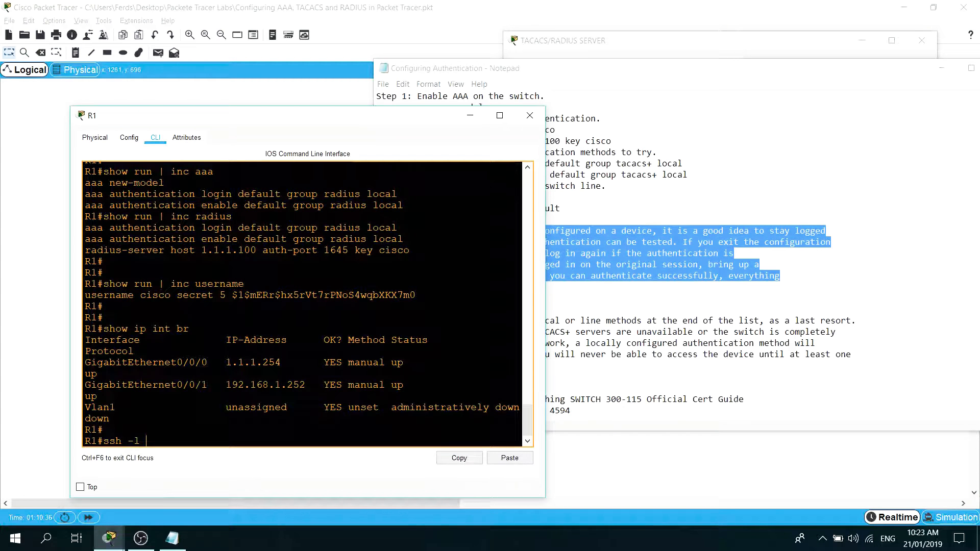
pyautogui.write('ferds')
pyautogui.write('192.16')
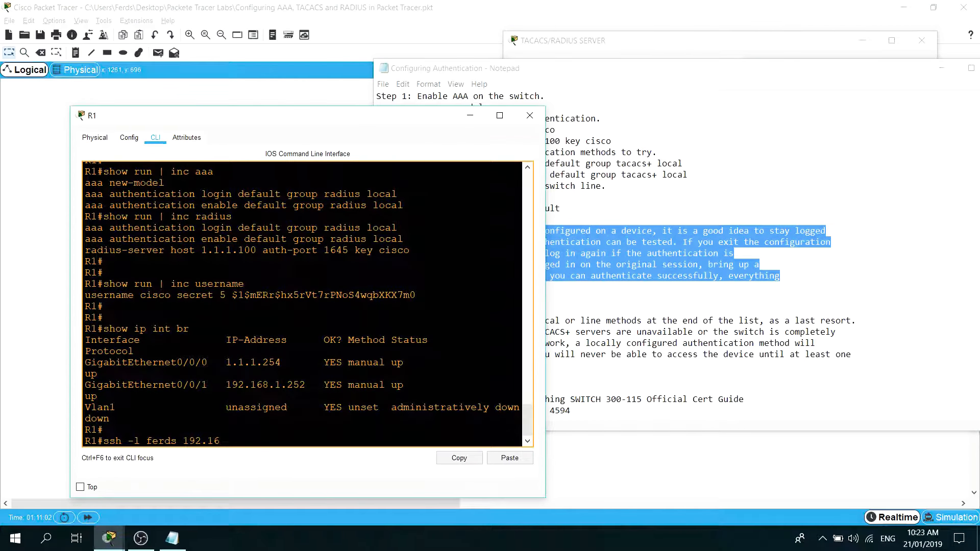
pyautogui.write('8.1.252')
pyautogui.press('Return')
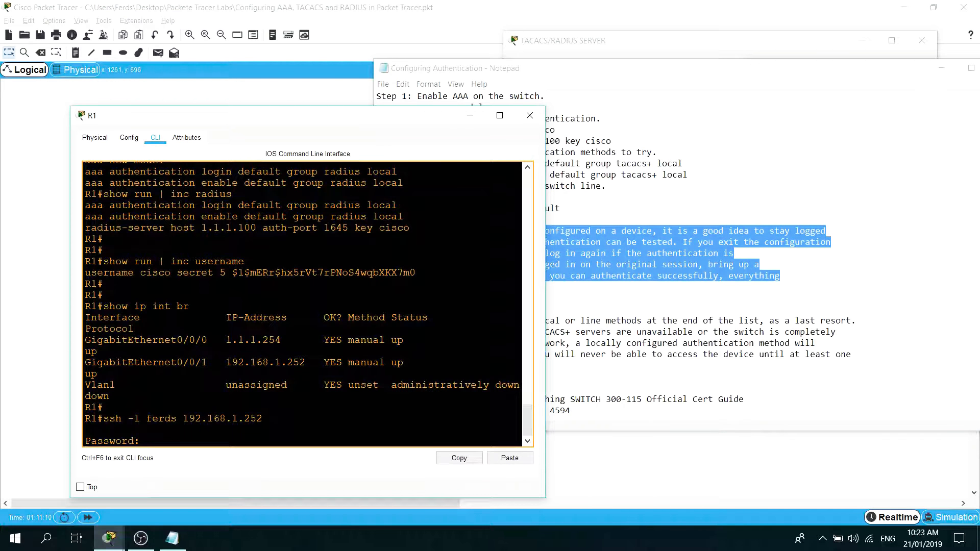
# Enter the account password for the SSH session, then enter privileged mode with the enable username and password.
pyautogui.press('Return')
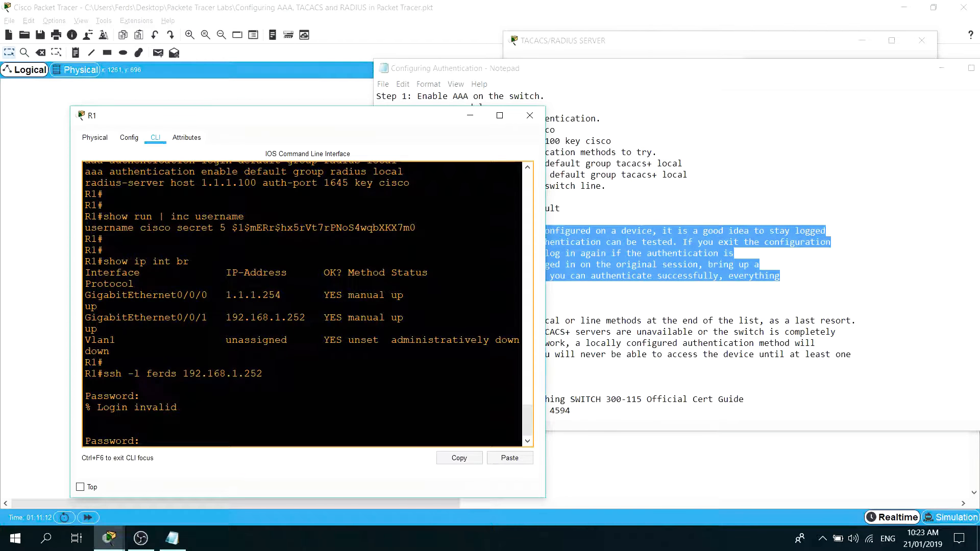
pyautogui.press('Return')
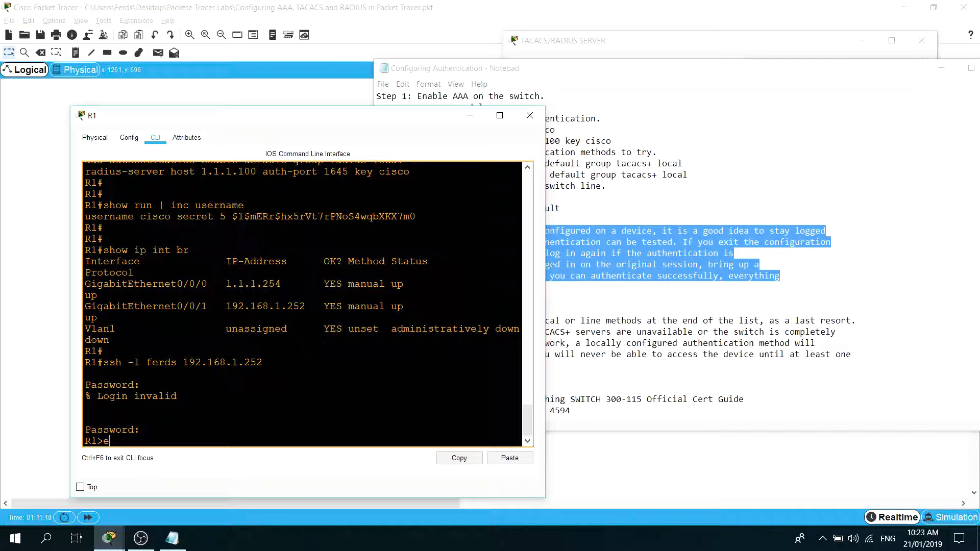
pyautogui.write('en')
pyautogui.press('Return')
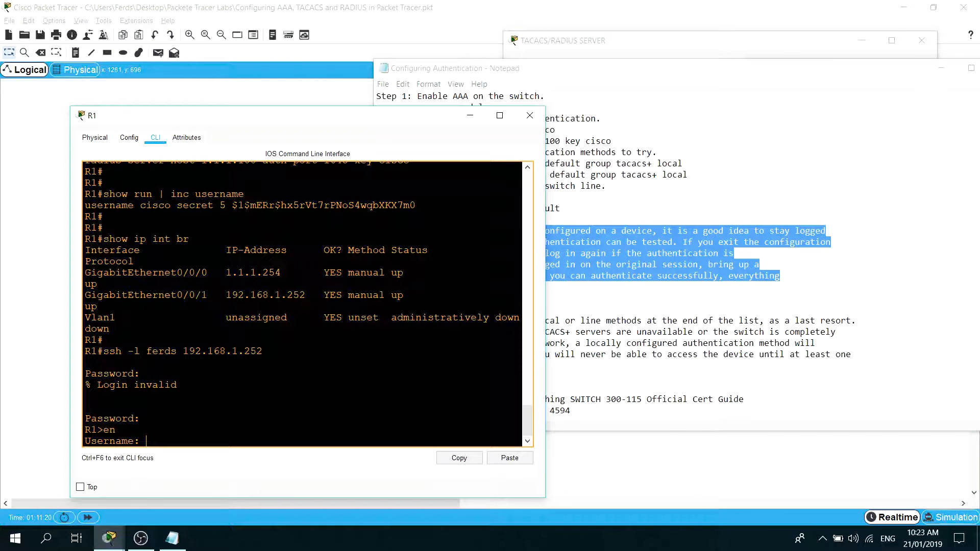
pyautogui.press('Return')
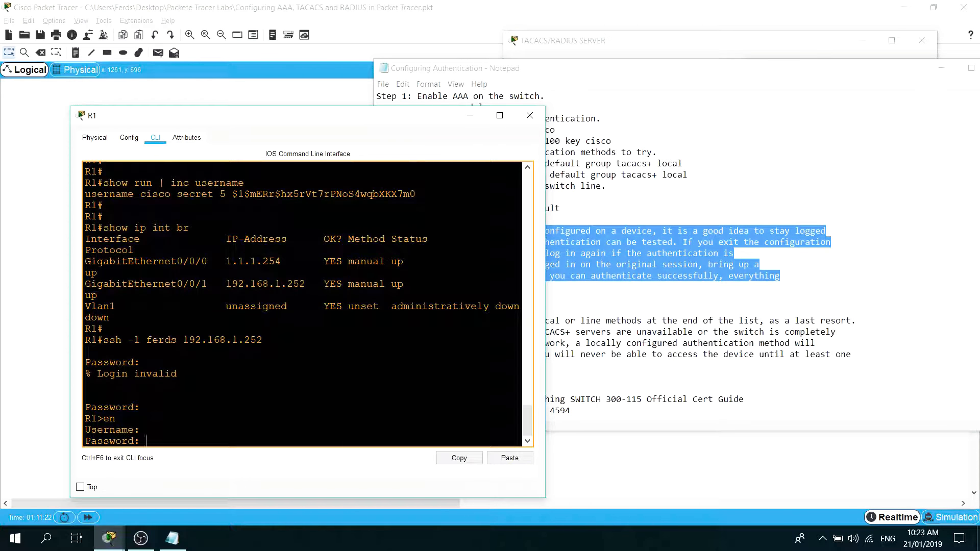
pyautogui.press('Return')
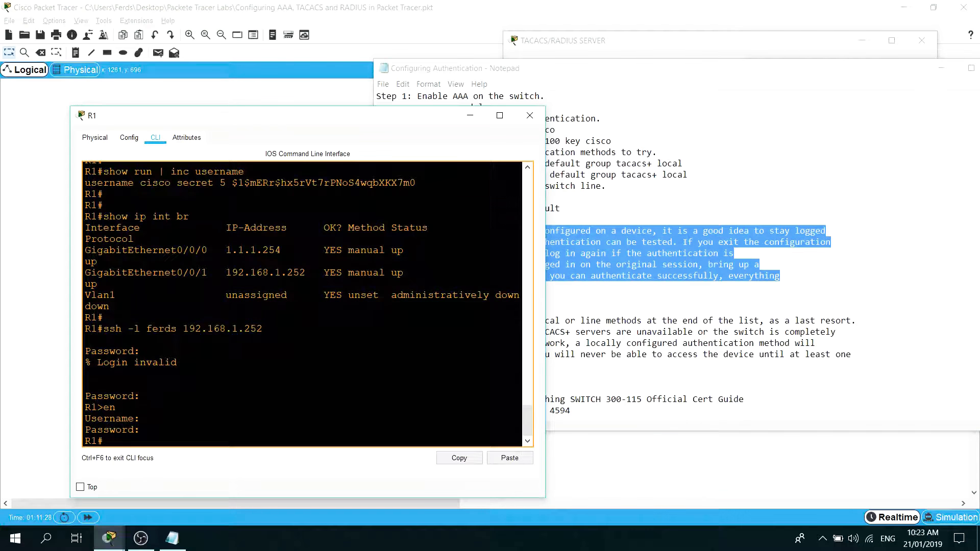
# Run show line in the SSH session, widen R1's window to fit the table, and highlight the VTY line 2 entry.
pyautogui.write('show line')
pyautogui.press('Return')
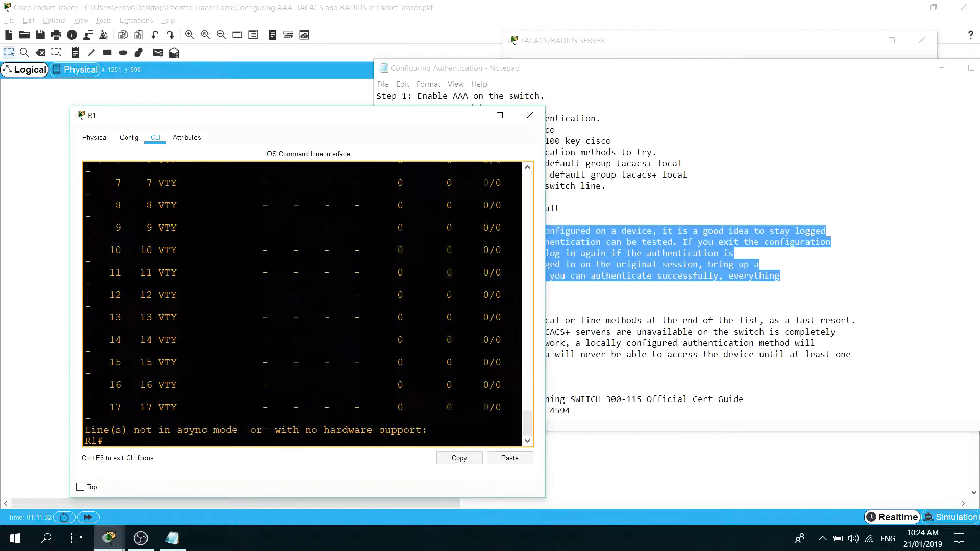
pyautogui.scroll(5, 307, 305)
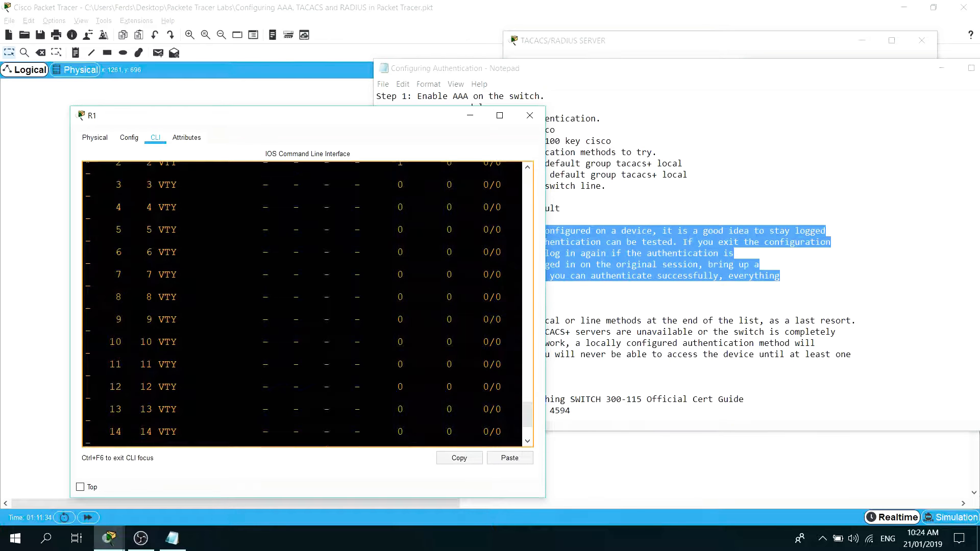
pyautogui.scroll(2, 306, 304)
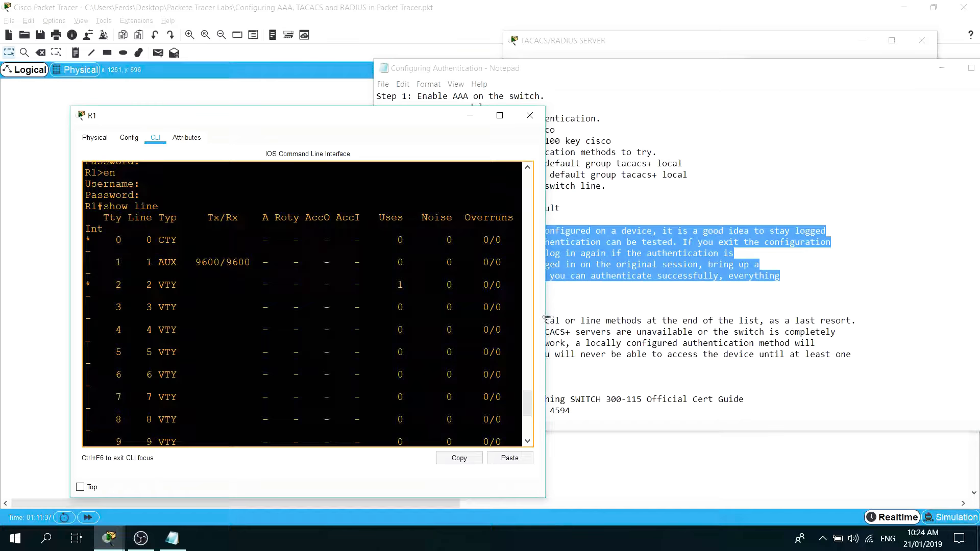
pyautogui.moveTo(547, 316); pyautogui.dragTo(789, 317)
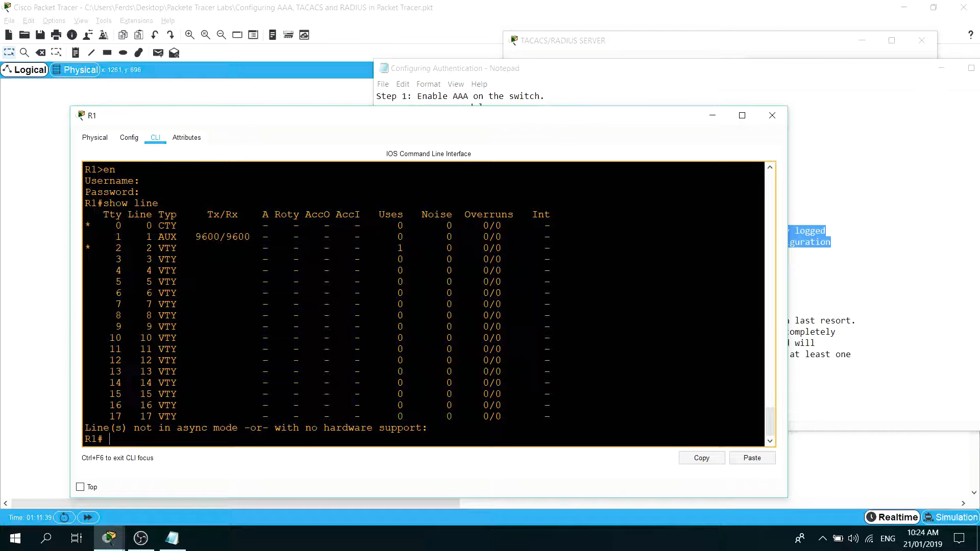
pyautogui.moveTo(91, 248); pyautogui.dragTo(173, 249)
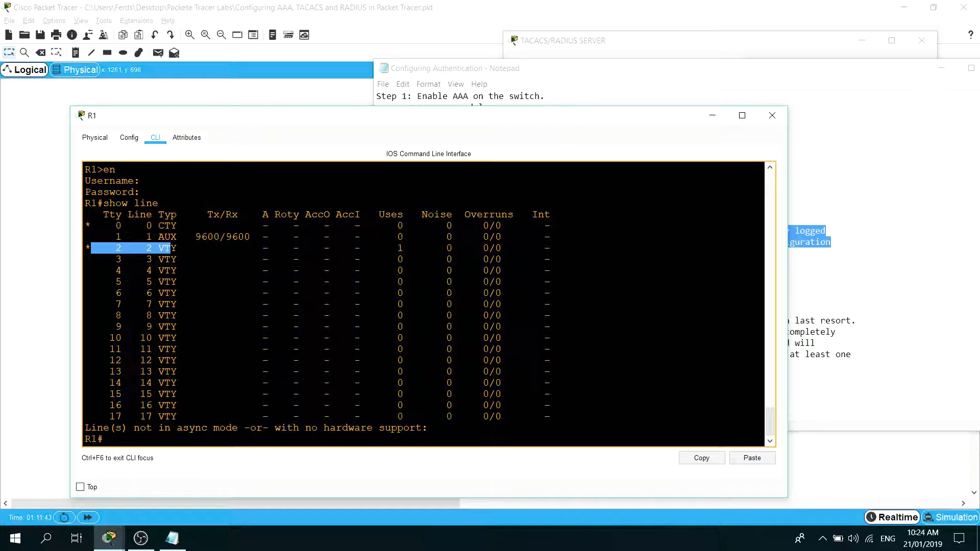
pyautogui.click(202, 258)
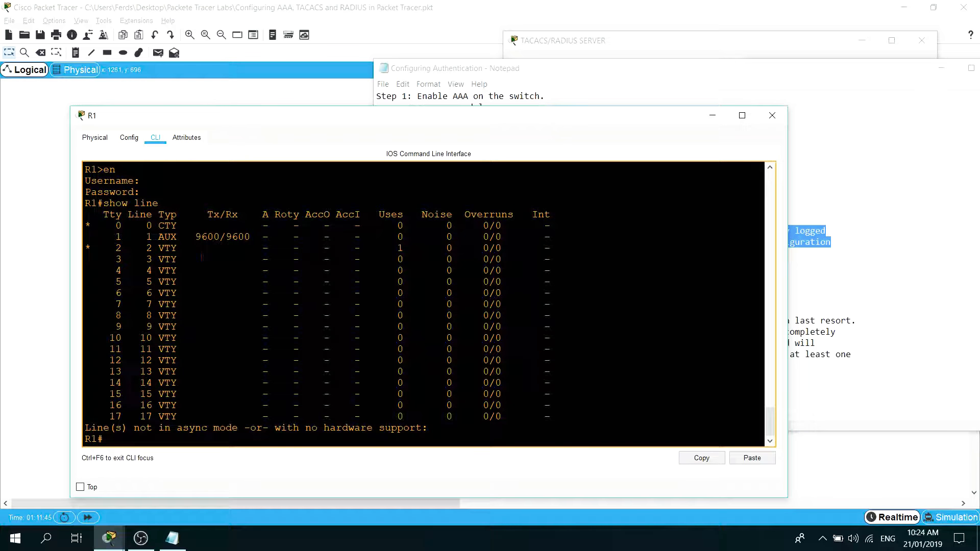
# Exit the SSH session to 192.168.1.252 and log out of R1's console.
pyautogui.press('Return')
pyautogui.write('exit')
pyautogui.press('Return')
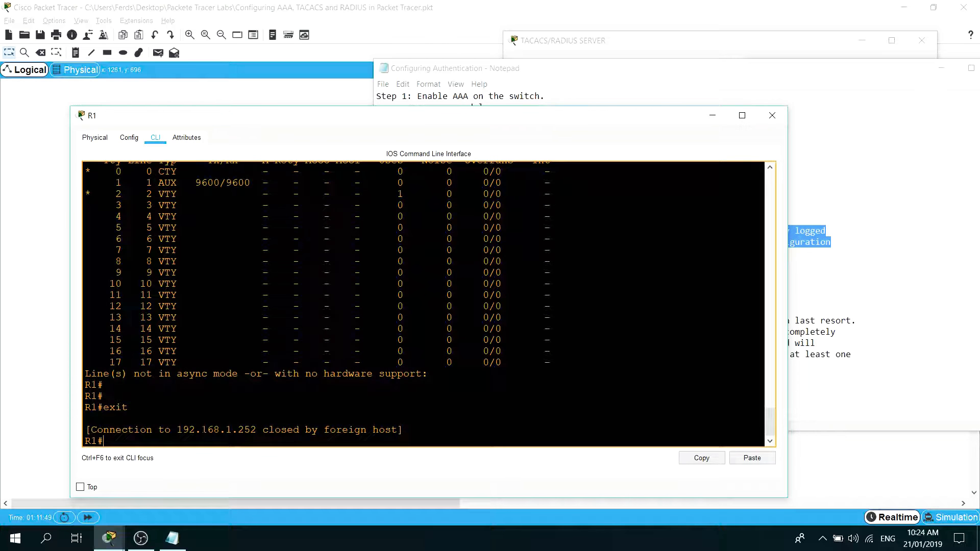
pyautogui.write('exit')
pyautogui.press('Return')
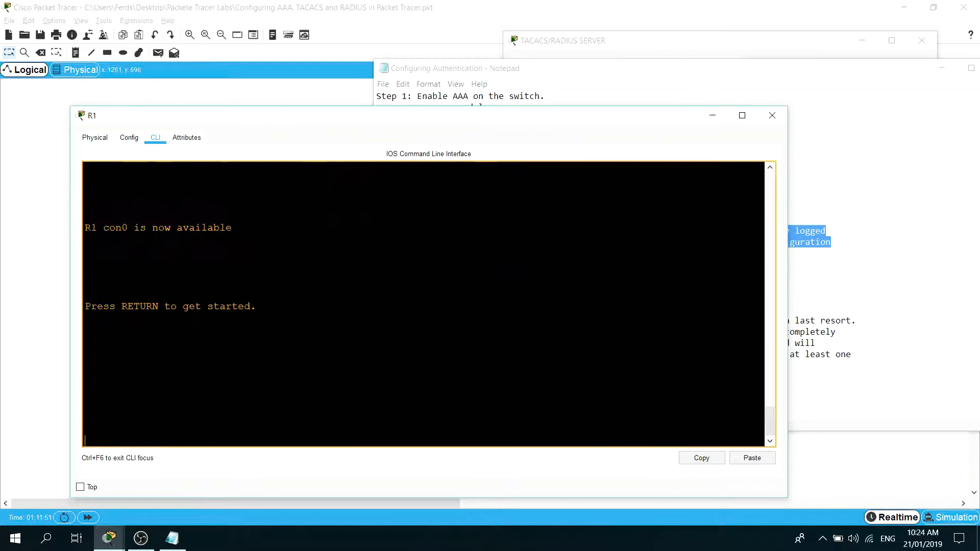
# Bring up R1's console login prompt and highlight the "R1 con0 is now available" line.
pyautogui.press('Return')
pyautogui.press('Return')
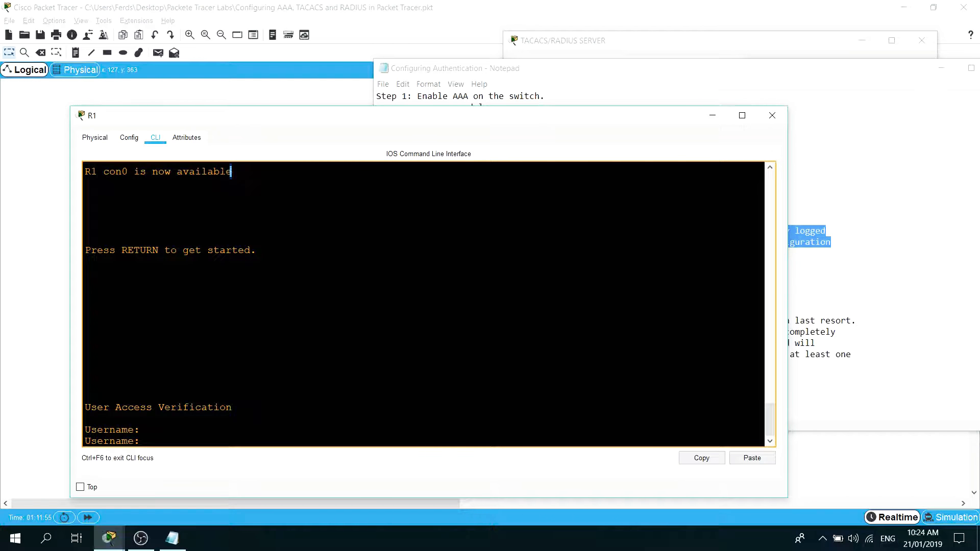
pyautogui.moveTo(233, 171); pyautogui.dragTo(84, 172)
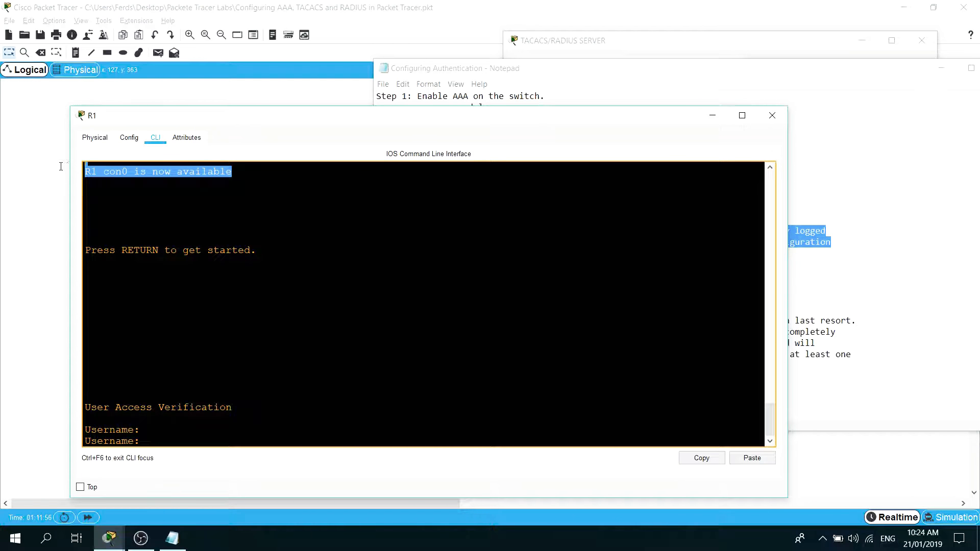
pyautogui.click(175, 176)
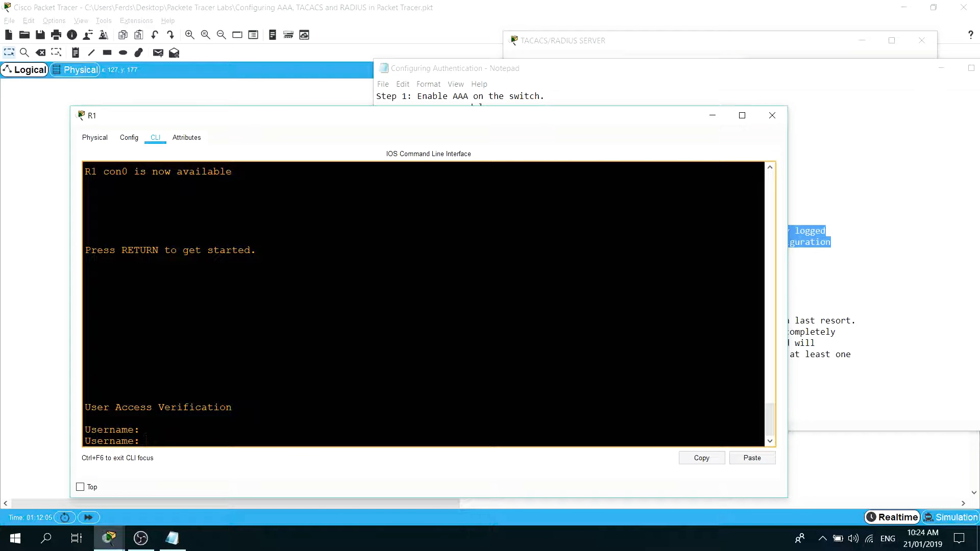
# Log in to R1's console with the account username and password, and enter privileged mode with the enable credentials.
pyautogui.write('ferds')
pyautogui.press('Return')
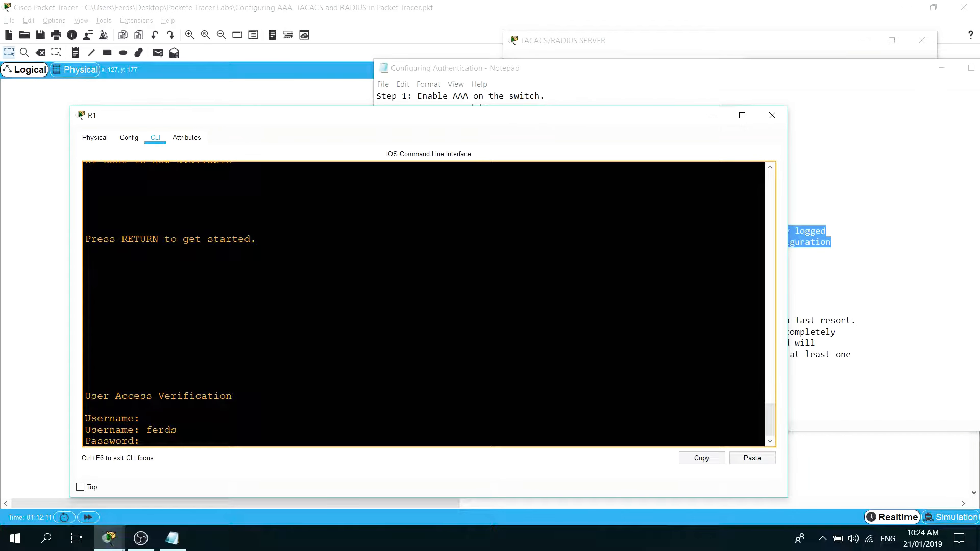
pyautogui.press('Return')
pyautogui.write('en')
pyautogui.press('Return')
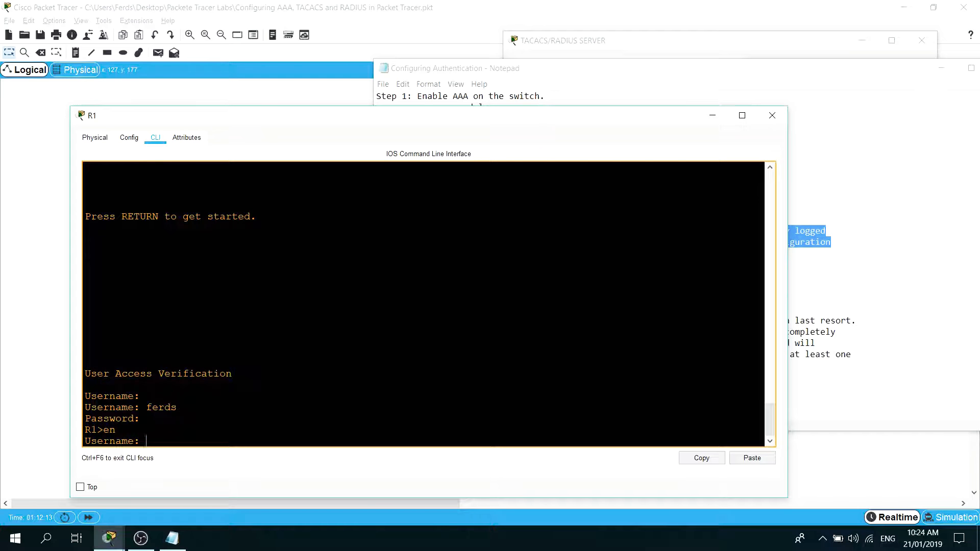
pyautogui.press('Return')
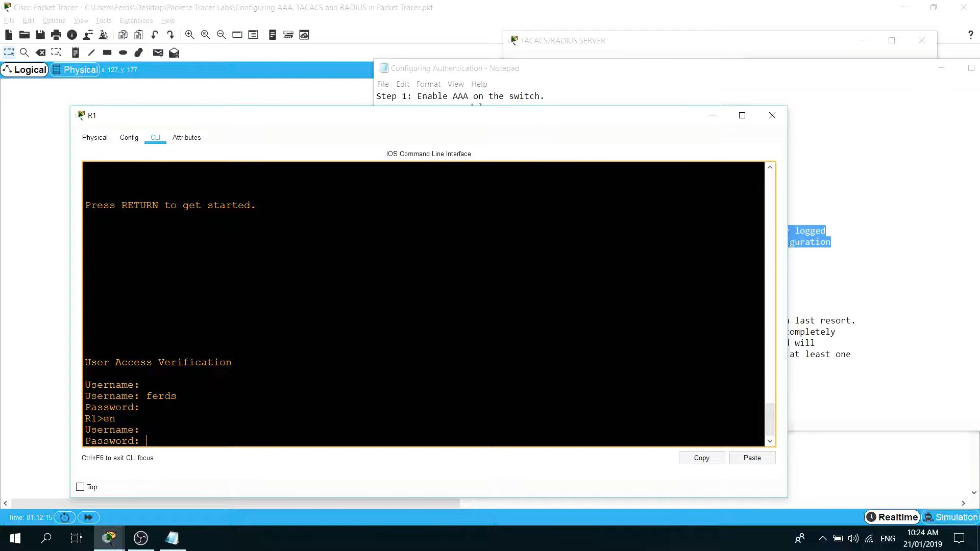
pyautogui.press('Return')
# Display R1's full running configuration with show run and highlight the line con 0 entry.
pyautogui.write('show r')
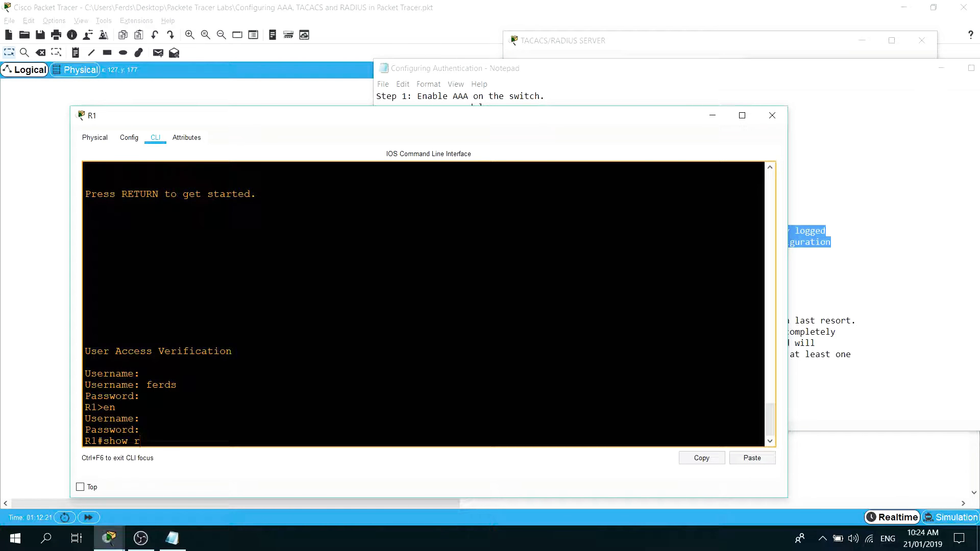
pyautogui.write('un')
pyautogui.press('Return')
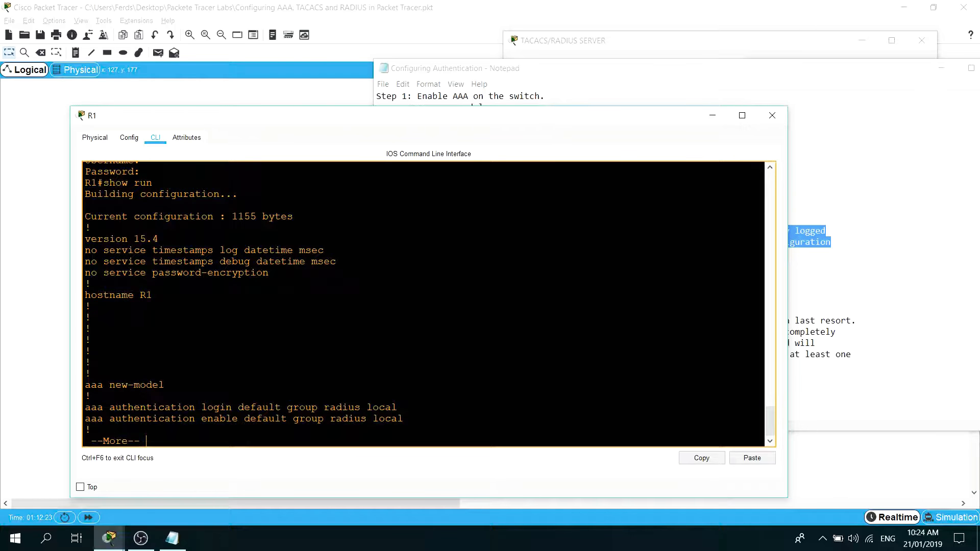
pyautogui.press('space')
pyautogui.press('space')
pyautogui.press('space')
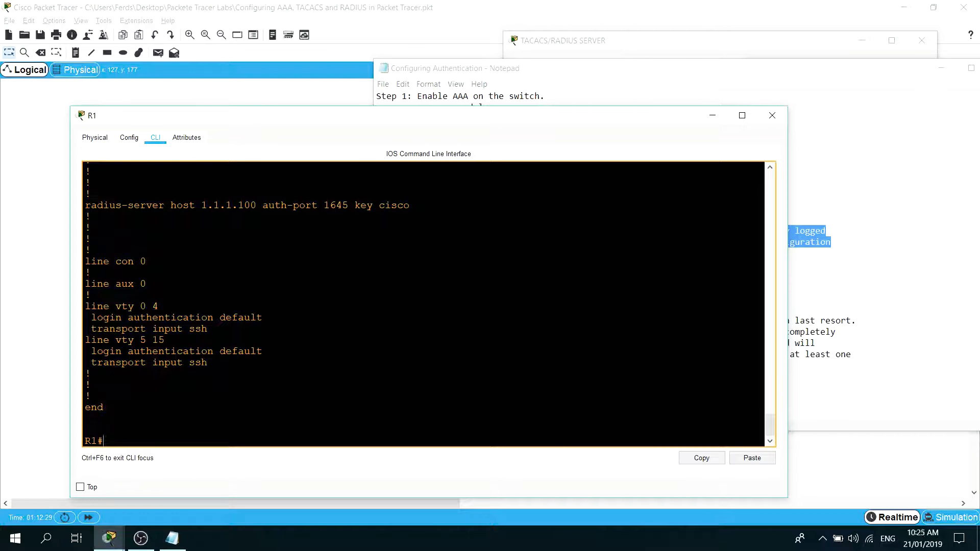
pyautogui.moveTo(146, 261); pyautogui.dragTo(81, 261)
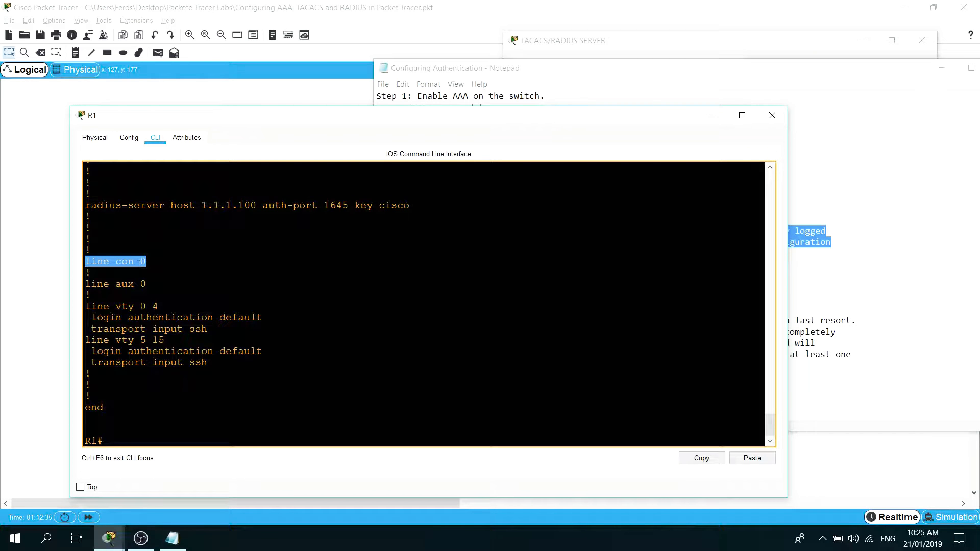
pyautogui.click(112, 269)
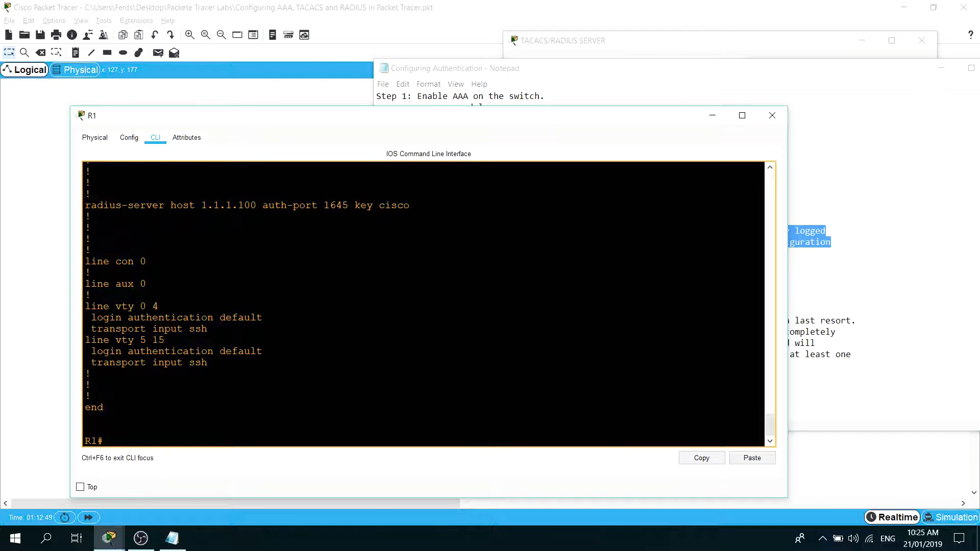
# Move the authentication notes aside and compare their Step 4 with R1's VTY lines, highlighting login authentication default and transport input ssh.
pyautogui.moveTo(544, 63); pyautogui.dragTo(642, 60)
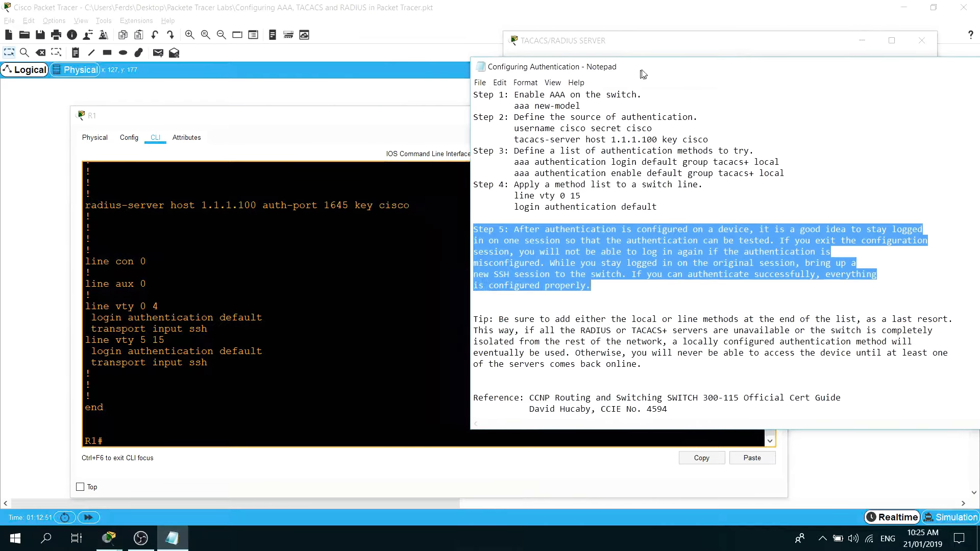
pyautogui.click(614, 211)
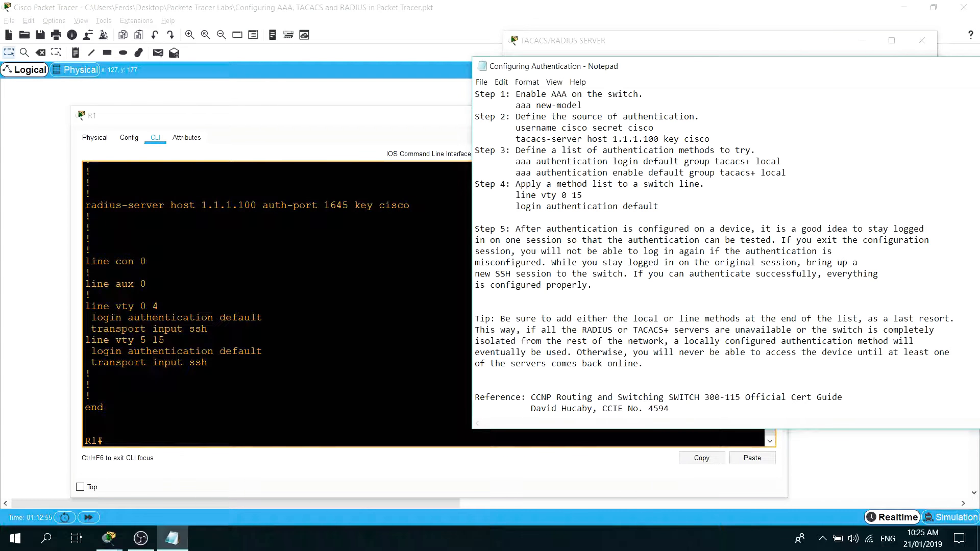
pyautogui.moveTo(208, 364); pyautogui.dragTo(81, 307)
pyautogui.click(777, 151)
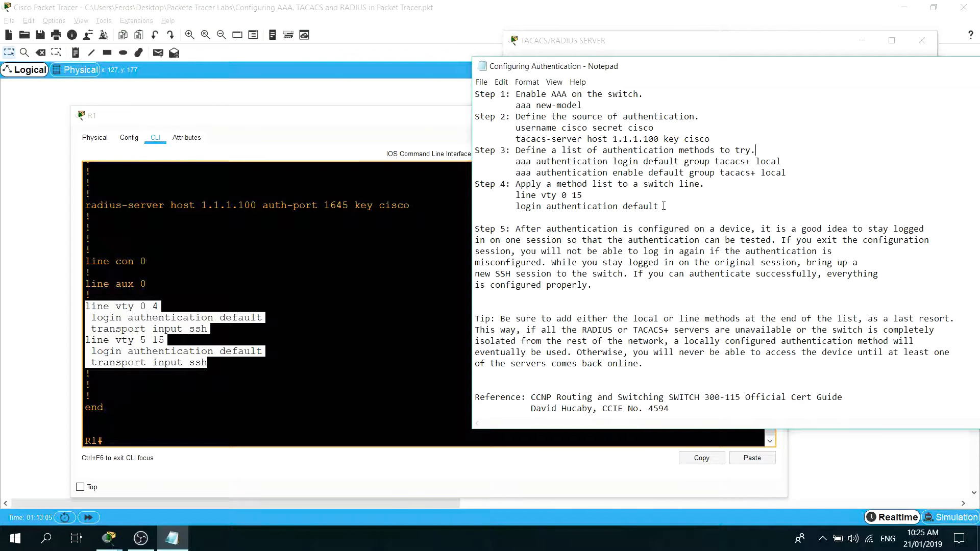
pyautogui.moveTo(660, 206); pyautogui.dragTo(515, 209)
pyautogui.click(225, 363)
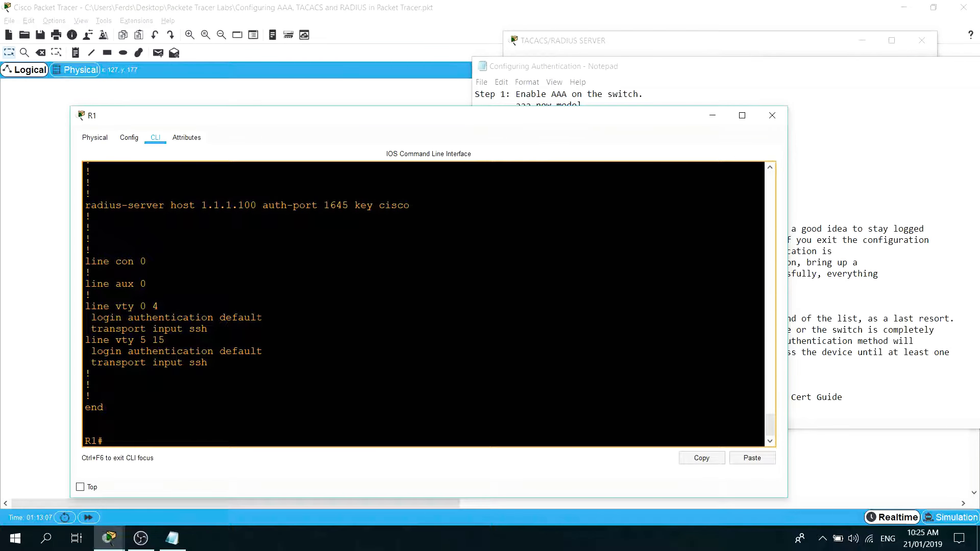
pyautogui.moveTo(262, 318); pyautogui.dragTo(91, 317)
pyautogui.moveTo(97, 329); pyautogui.dragTo(171, 329)
# Filter R1's running configuration for AAA entries with show run | inc aaa.
pyautogui.press('Return')
pyautogui.press('Return')
pyautogui.write('show run ')
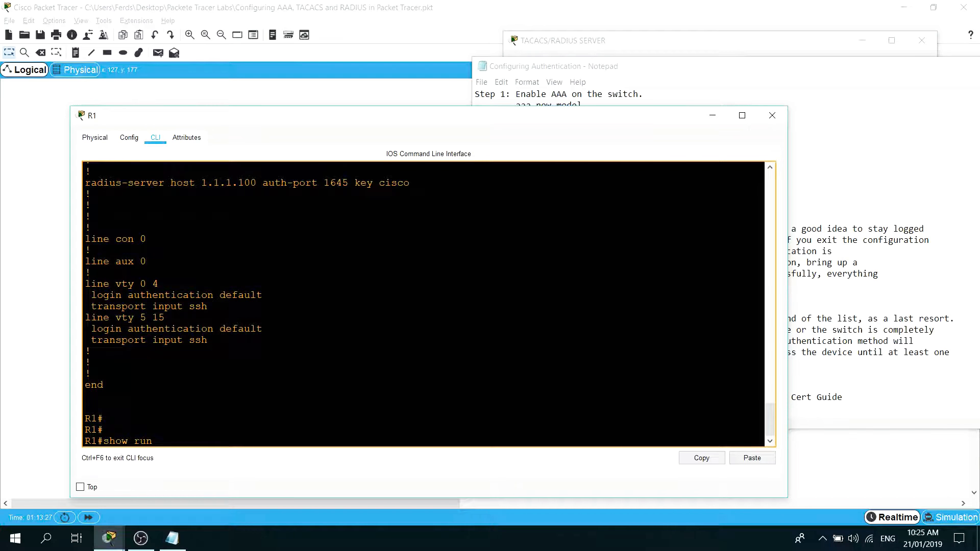
pyautogui.write('| inc aaa')
pyautogui.press('Return')
# Filter R1's running configuration for RADIUS entries with show run | inc radius.
pyautogui.press('Up')
pyautogui.press('BackSpace')
pyautogui.press('BackSpace')
pyautogui.press('BackSpace')
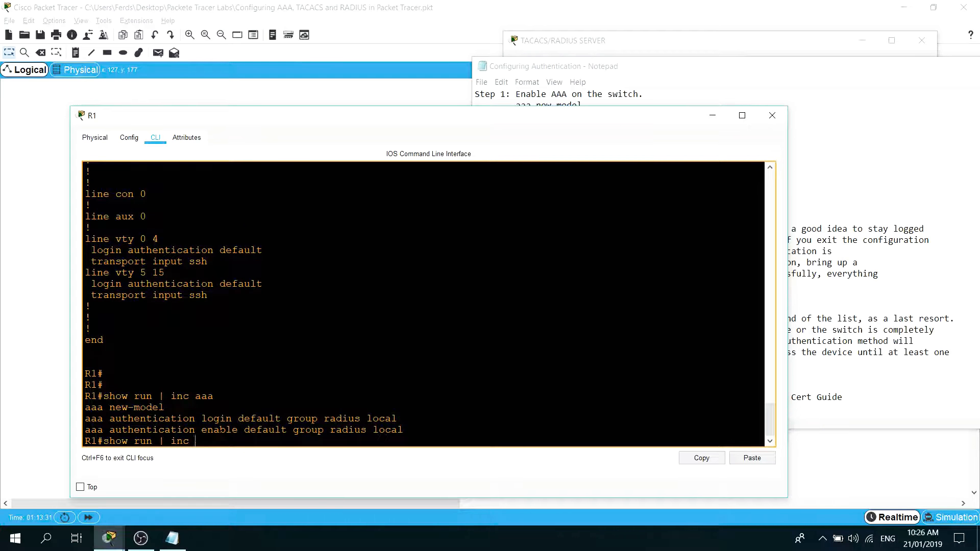
pyautogui.write('r')
pyautogui.write('adius')
pyautogui.press('Return')
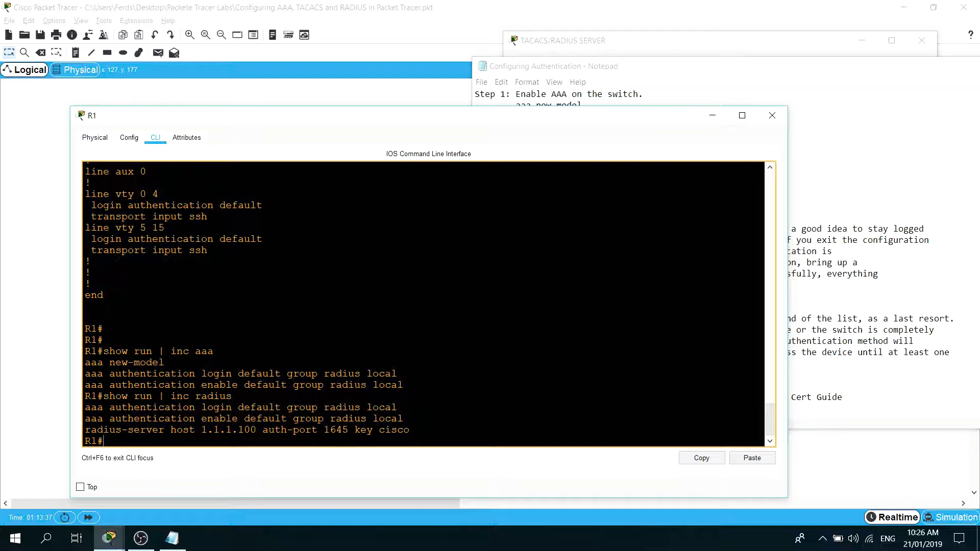
# Run show run | inc username on R1 and highlight the output from the VTY lines to the local username entry.
pyautogui.write('show run | inc username')
pyautogui.press('Return')
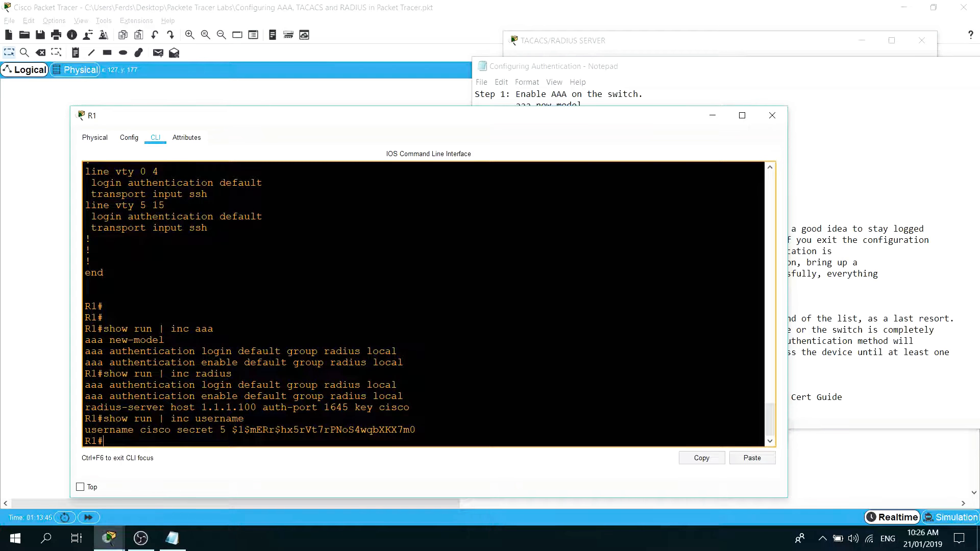
pyautogui.moveTo(416, 430); pyautogui.dragTo(87, 172)
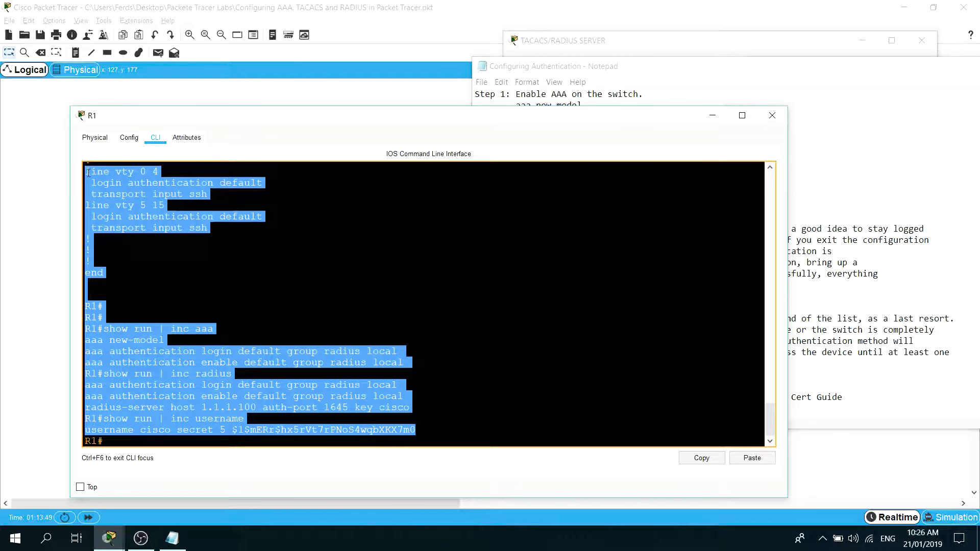
# Minimize R1's window, return to the topology, and bring up the login prompt on switch S1's console.
pyautogui.click(818, 211)
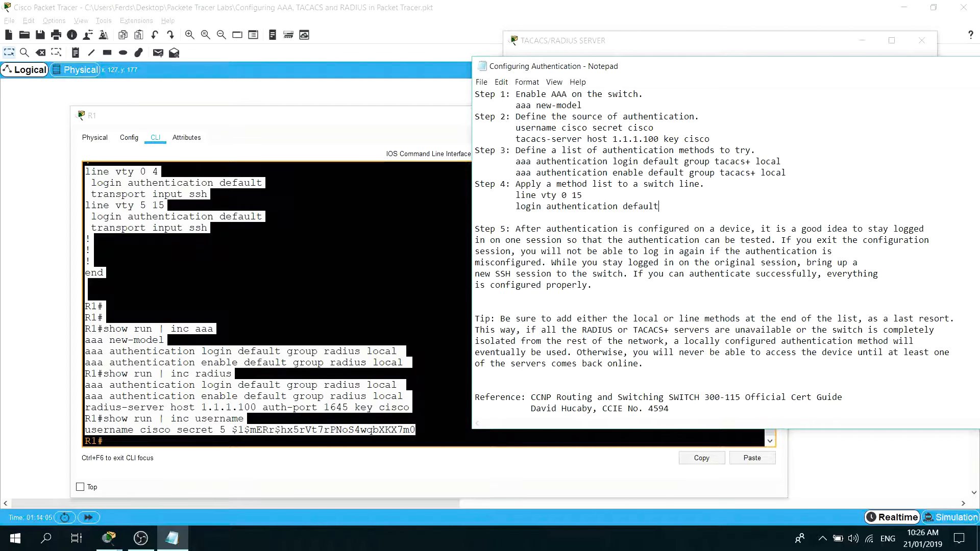
pyautogui.click(374, 430)
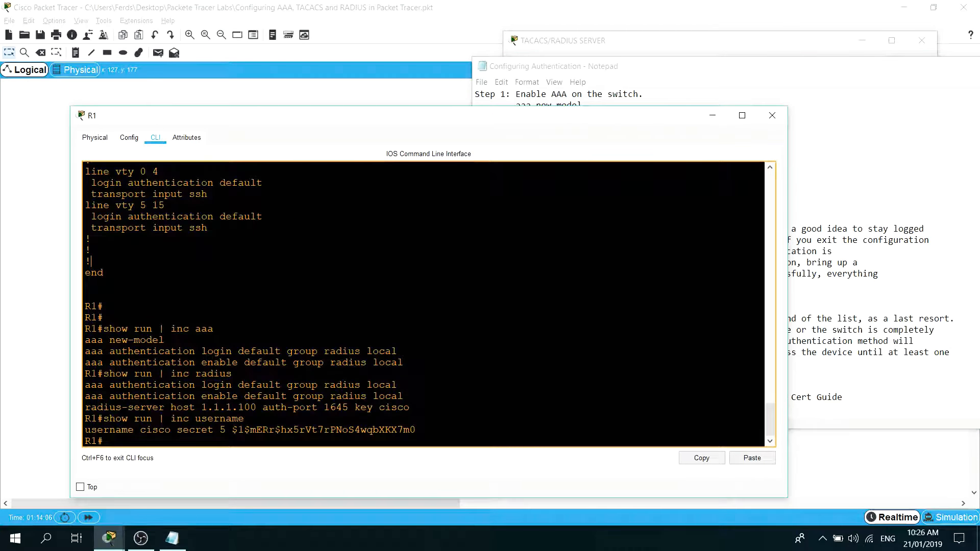
pyautogui.click(712, 117)
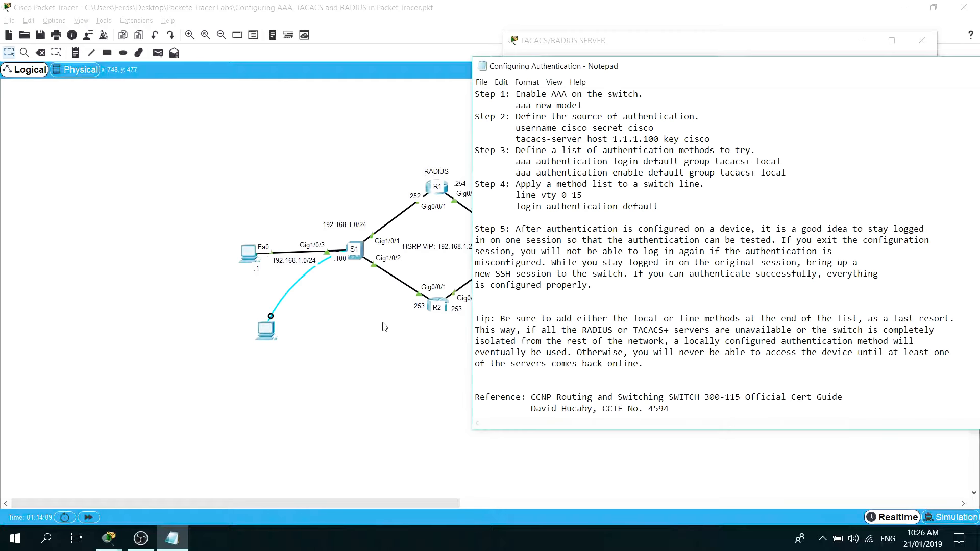
pyautogui.click(450, 379)
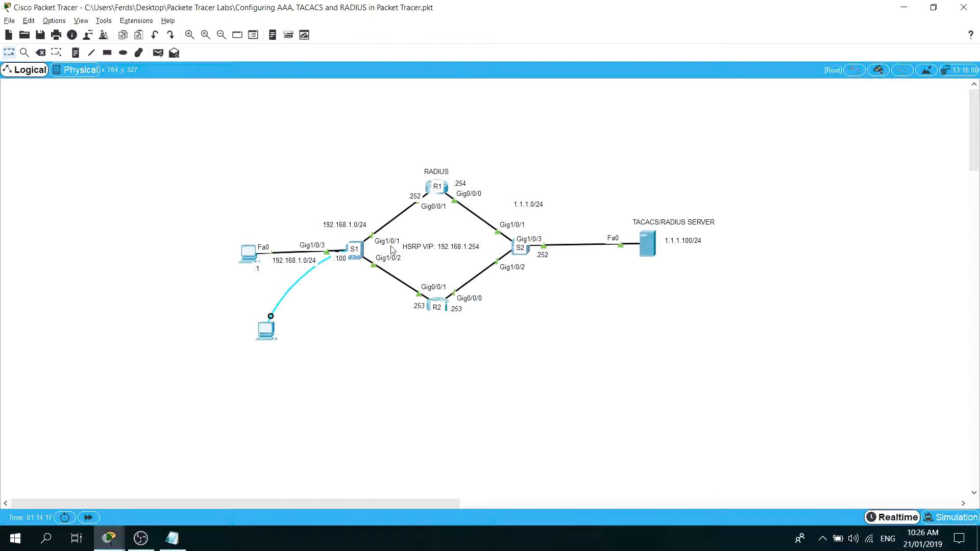
pyautogui.click(357, 260)
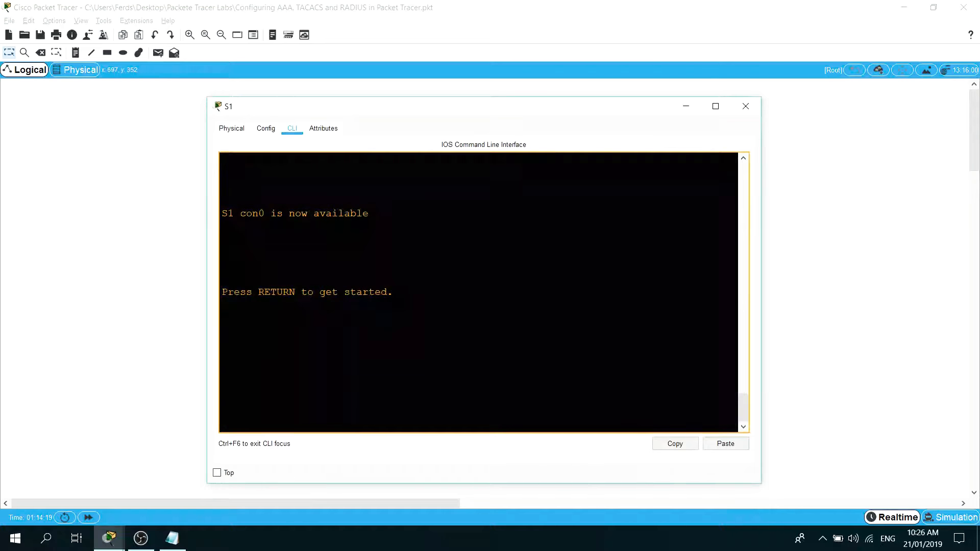
pyautogui.press('Return')
pyautogui.press('Return')
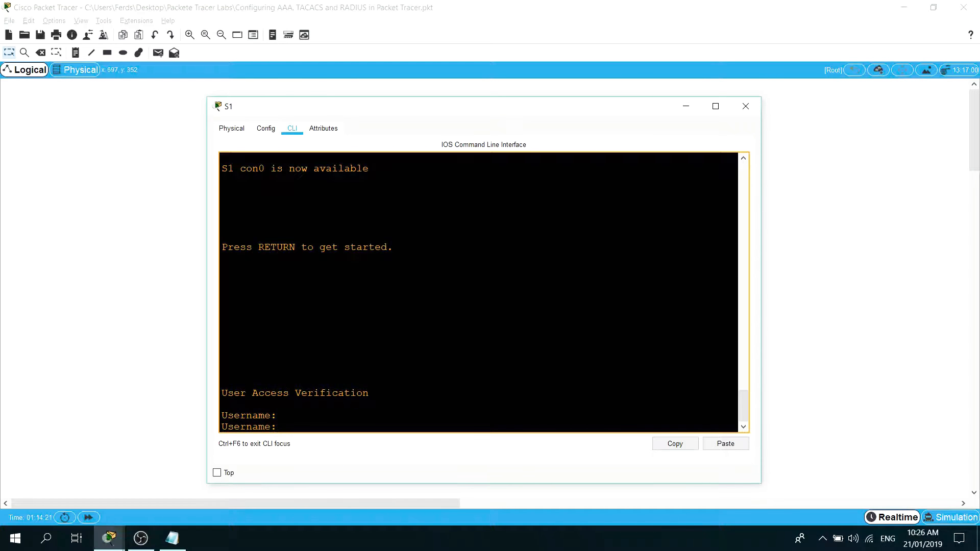
# Log in to S1's console with the account username and password, and enter privileged mode with the enable credentials.
pyautogui.write('ferds')
pyautogui.press('Return')
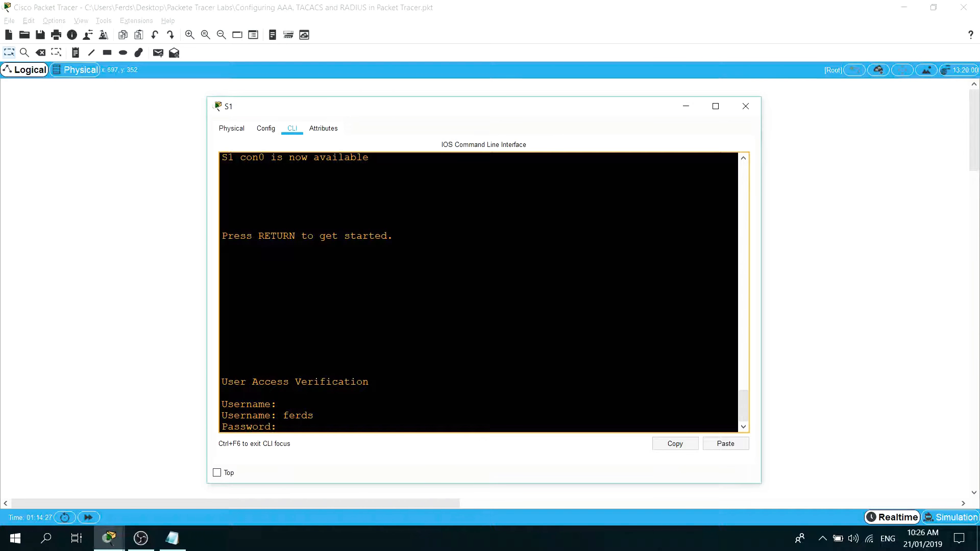
pyautogui.press('Return')
pyautogui.write('en')
pyautogui.press('Return')
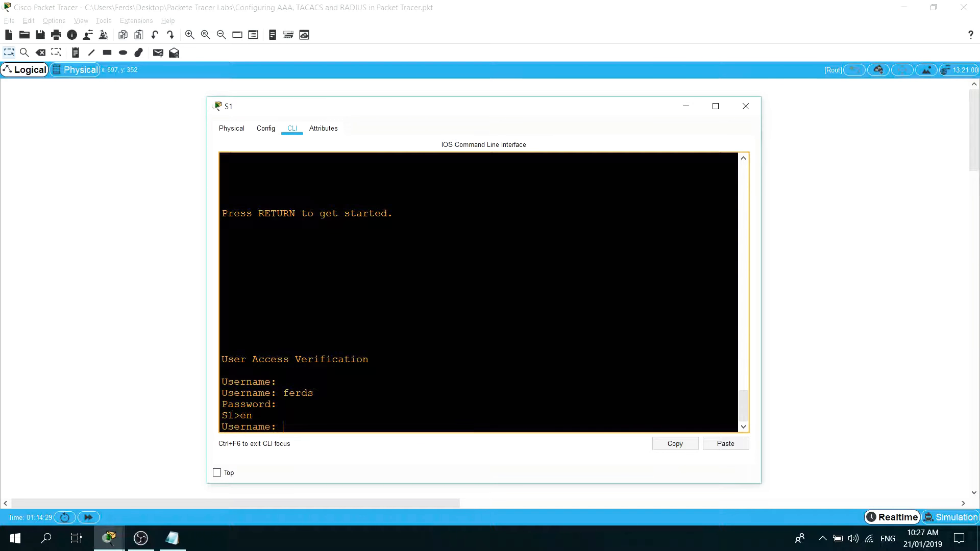
pyautogui.press('Return')
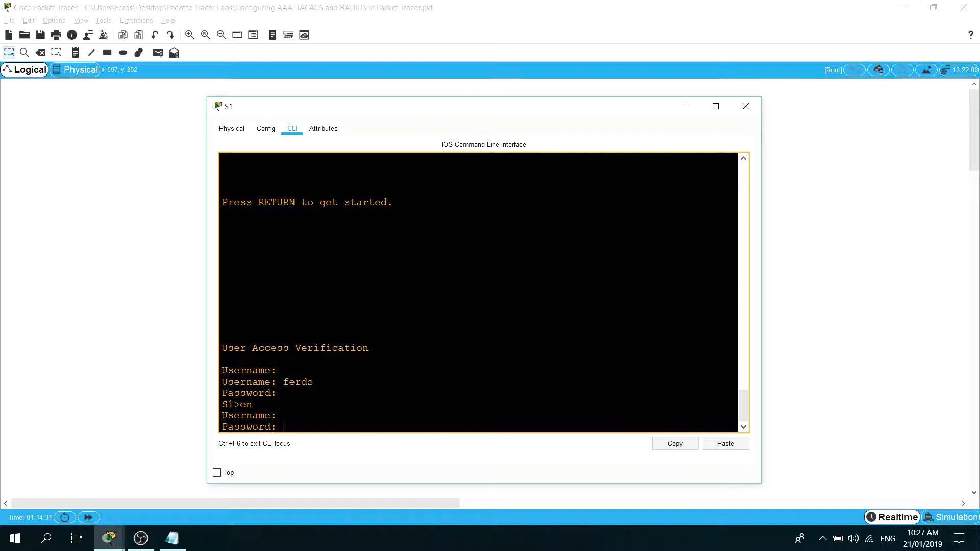
pyautogui.scroll(2, 478, 292)
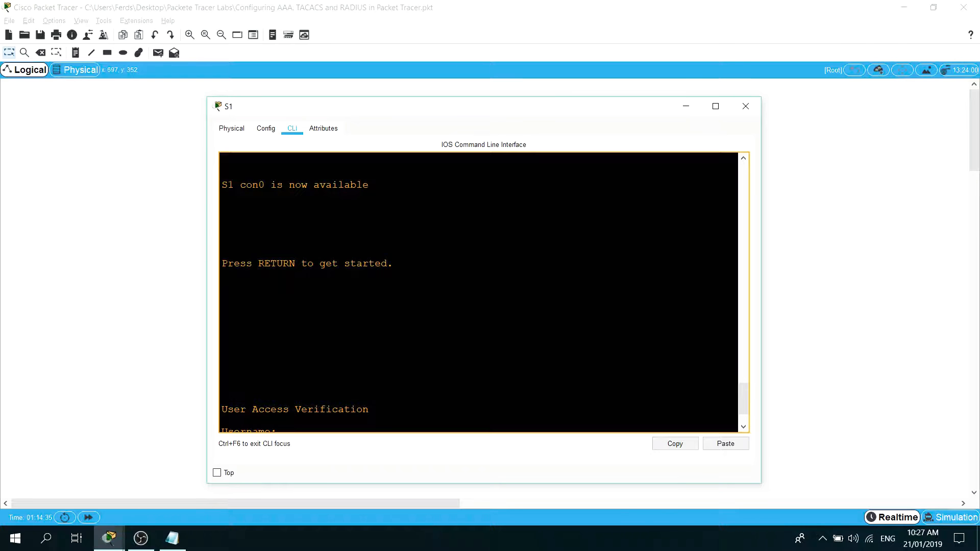
pyautogui.scroll(-2, 479, 292)
pyautogui.scroll(2, 479, 292)
pyautogui.scroll(-2, 478, 292)
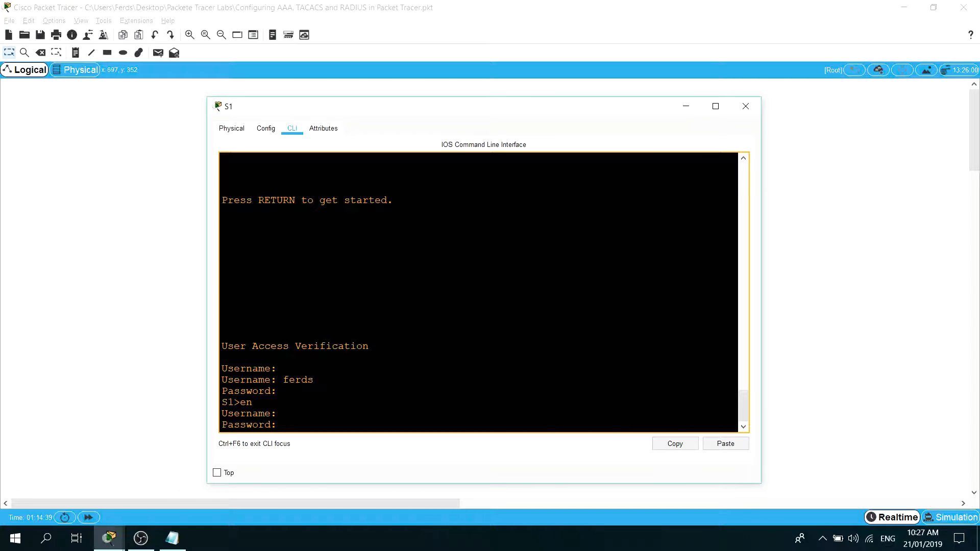
pyautogui.press('Return')
# Filter S1's running configuration for AAA entries with show run | inc aaa.
pyautogui.press('Return')
pyautogui.press('Return')
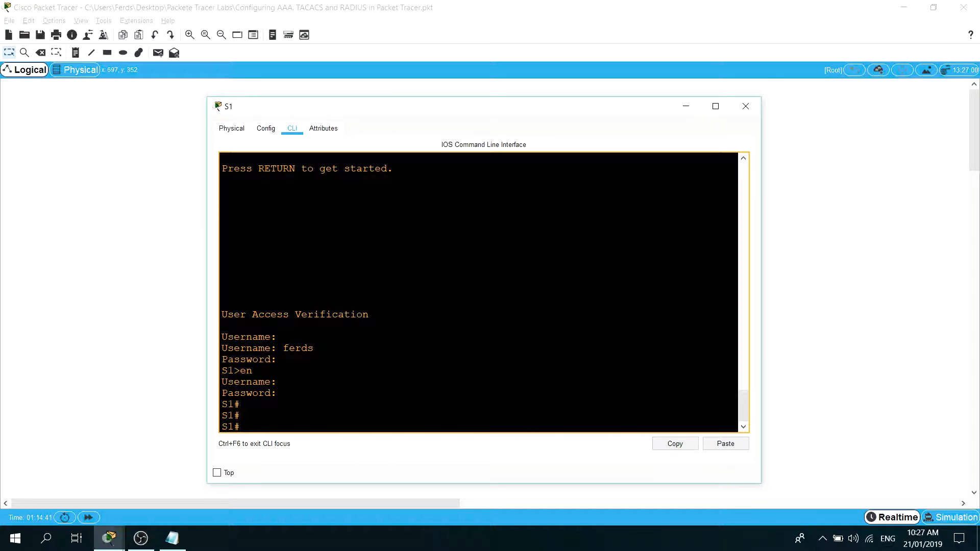
pyautogui.write('show run | inc aaa')
pyautogui.press('Return')
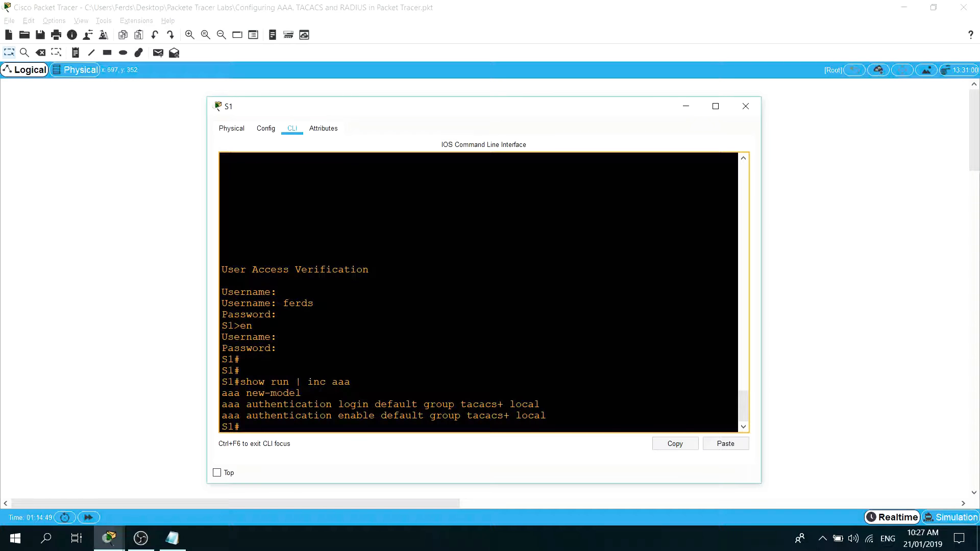
# Restore R1's console window and arrange it beside S1's so the AAA entries of both can be compared.
pyautogui.click(184, 541)
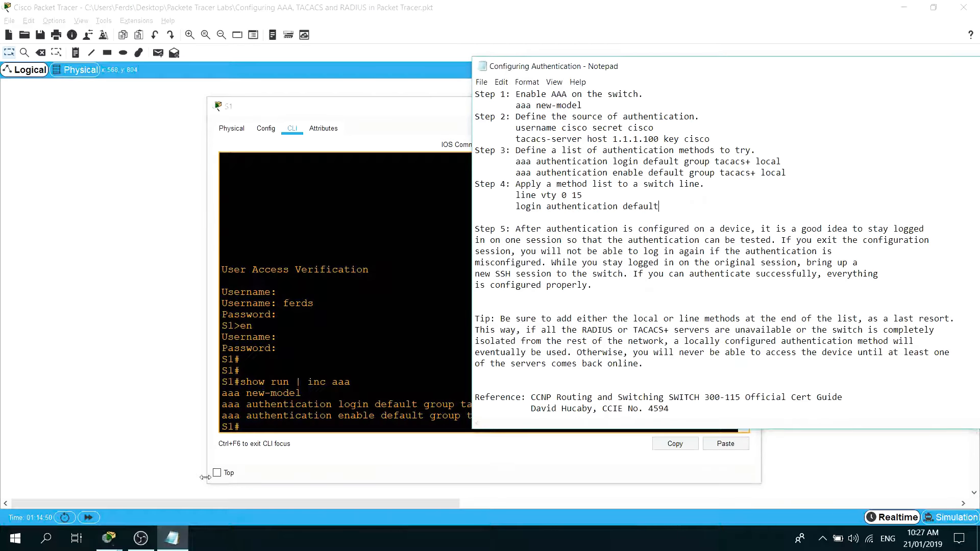
pyautogui.click(111, 540)
pyautogui.click(280, 447)
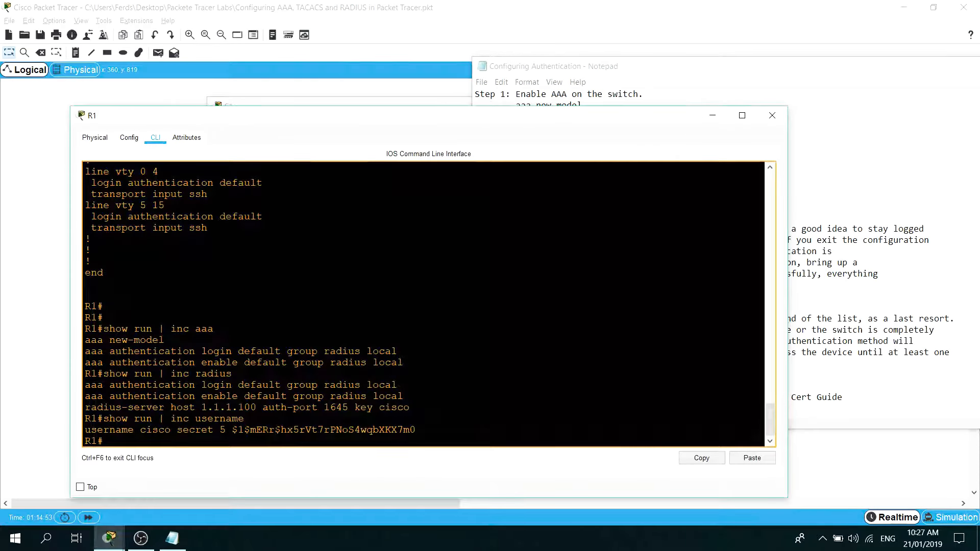
pyautogui.moveTo(447, 121); pyautogui.dragTo(802, 109)
pyautogui.moveTo(387, 112); pyautogui.dragTo(235, 60)
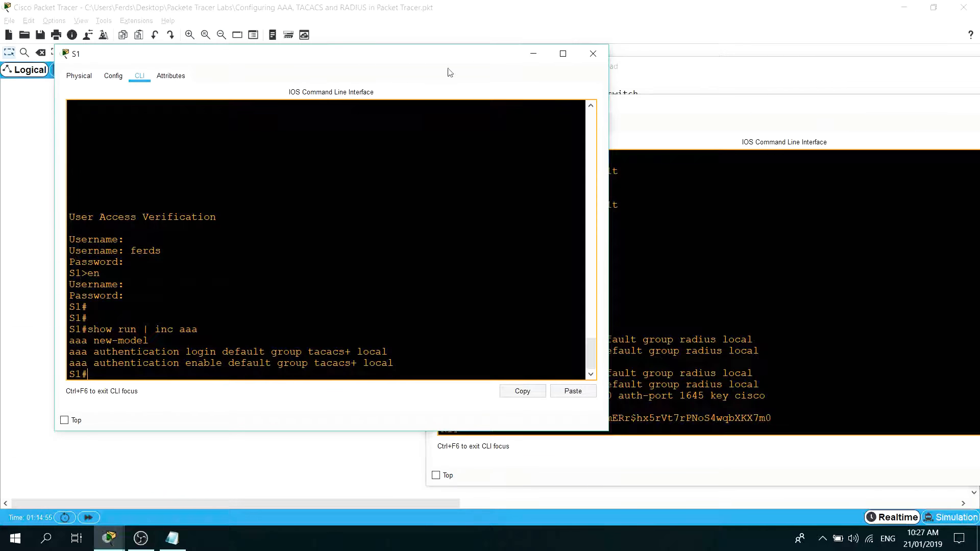
pyautogui.moveTo(746, 107); pyautogui.dragTo(742, 65)
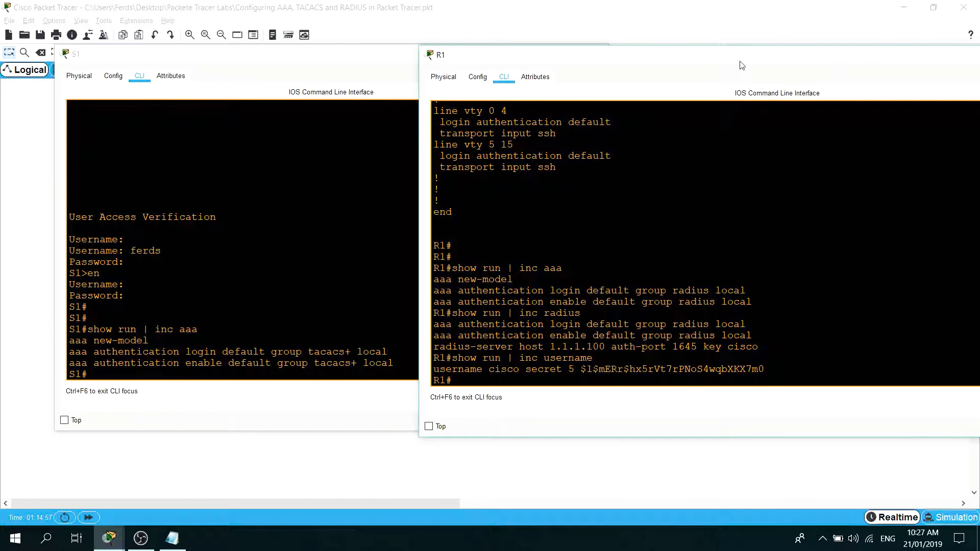
pyautogui.moveTo(366, 58); pyautogui.dragTo(363, 44)
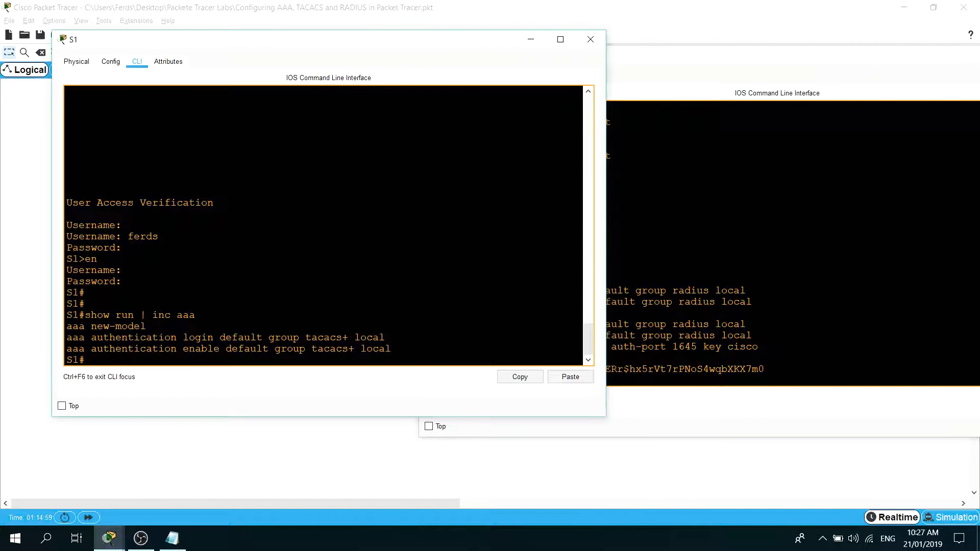
# Compare the login authentication methods by highlighting tacacs+ in S1's output and radius in R1's output.
pyautogui.doubleClick(330, 338)
pyautogui.click(329, 338)
pyautogui.click(758, 302)
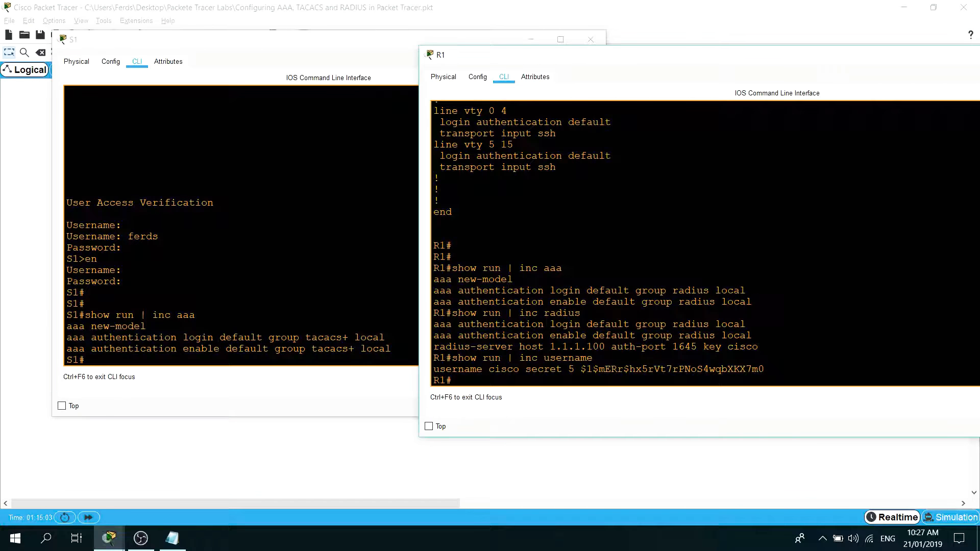
pyautogui.doubleClick(689, 291)
# Filter S1's running configuration for TACACS entries with show run | inc tacacs.
pyautogui.click(146, 327)
pyautogui.press('Up')
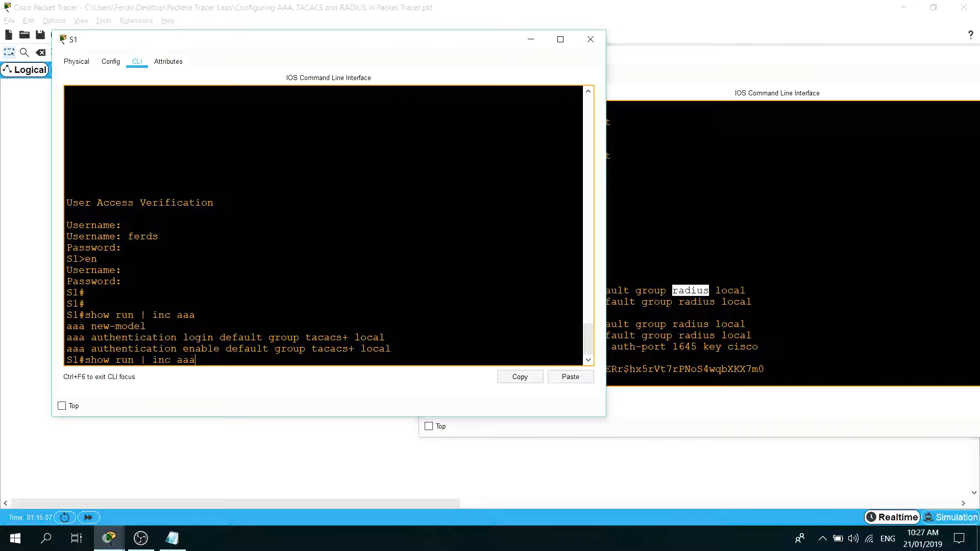
pyautogui.press('BackSpace')
pyautogui.press('BackSpace')
pyautogui.press('BackSpace')
pyautogui.write('tacacs')
pyautogui.press('Return')
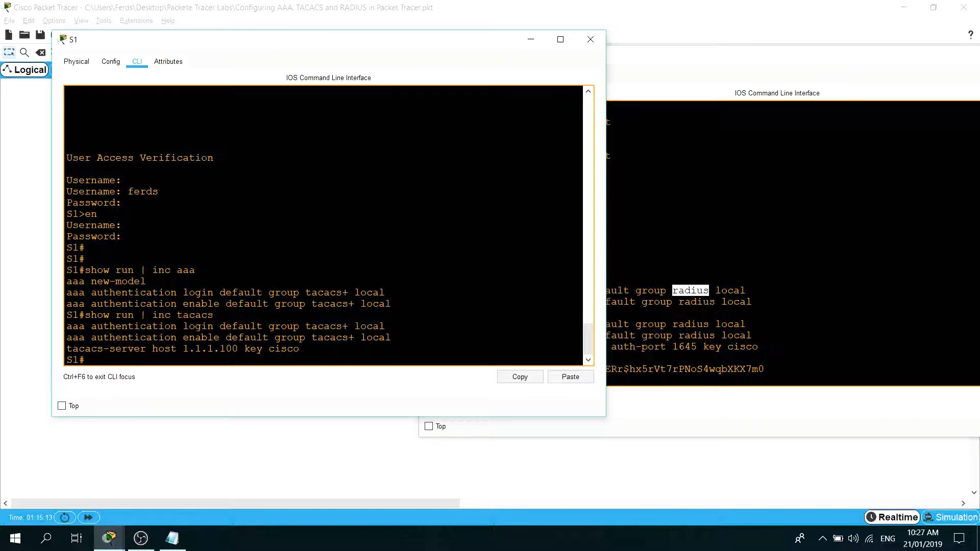
# Compare the TACACS server host and key in S1's output with S1's client entry on the TACACS/RADIUS server's AAA service.
pyautogui.moveTo(300, 349); pyautogui.dragTo(183, 337)
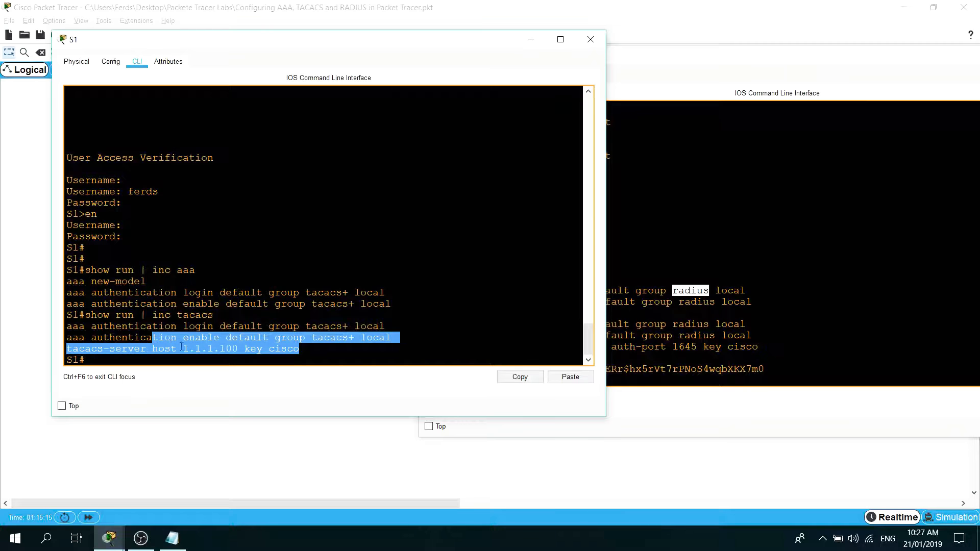
pyautogui.doubleClick(283, 349)
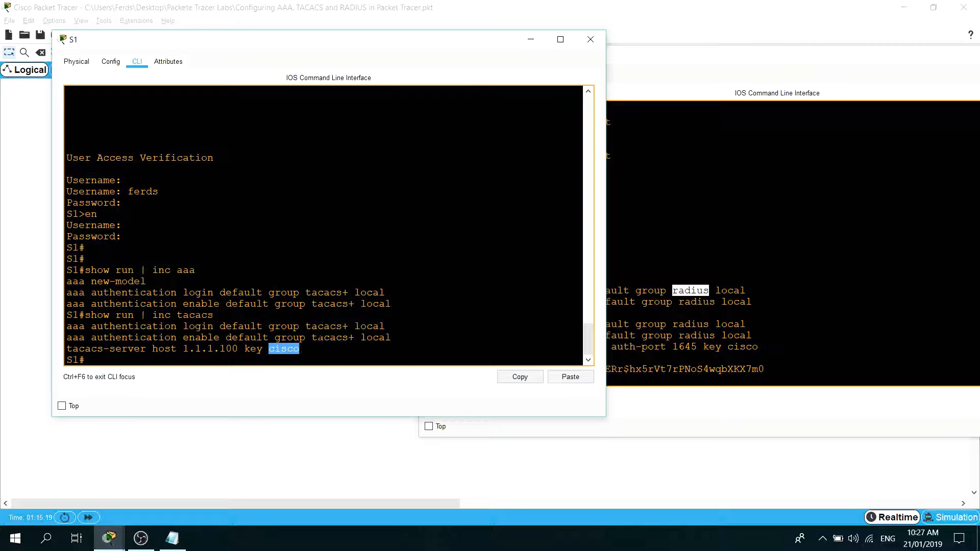
pyautogui.click(715, 326)
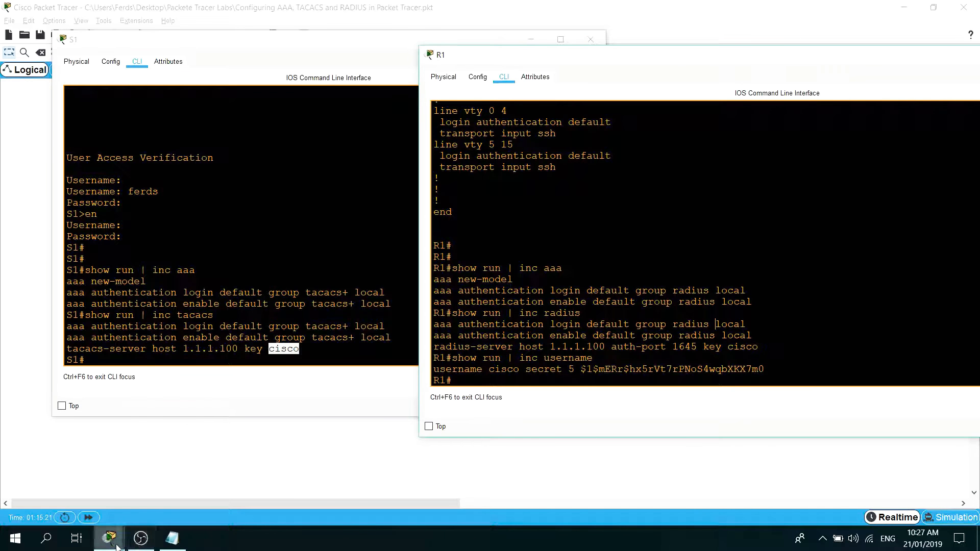
pyautogui.moveTo(117, 548)
pyautogui.click(740, 474)
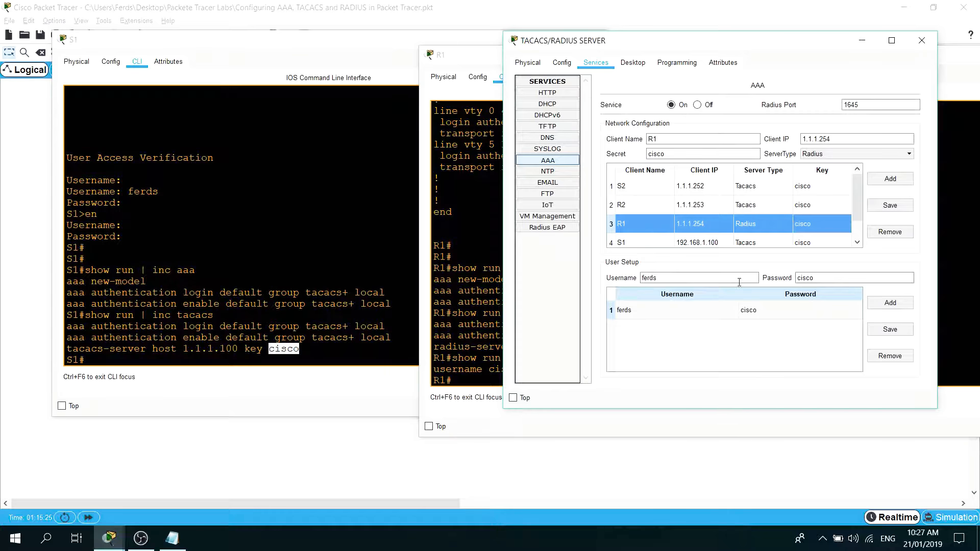
pyautogui.click(705, 243)
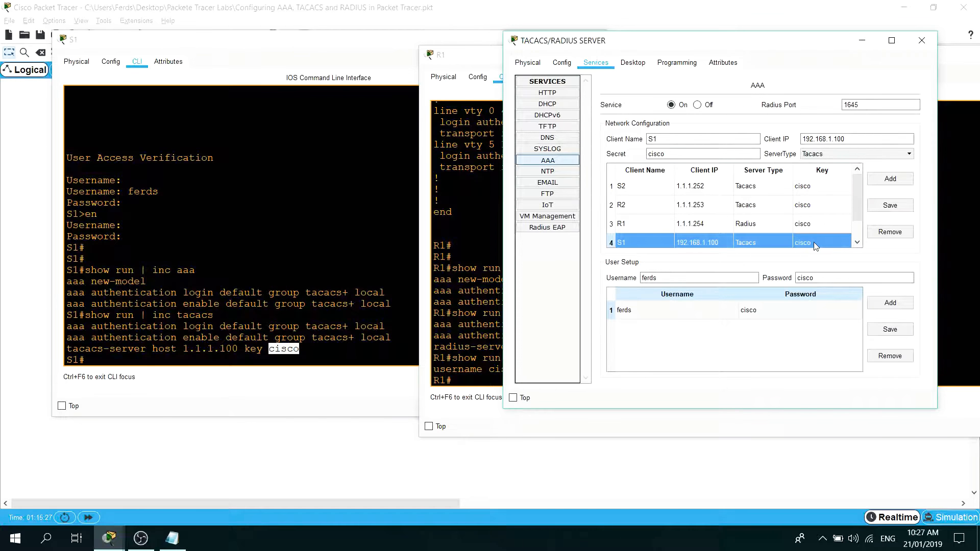
pyautogui.click(269, 349)
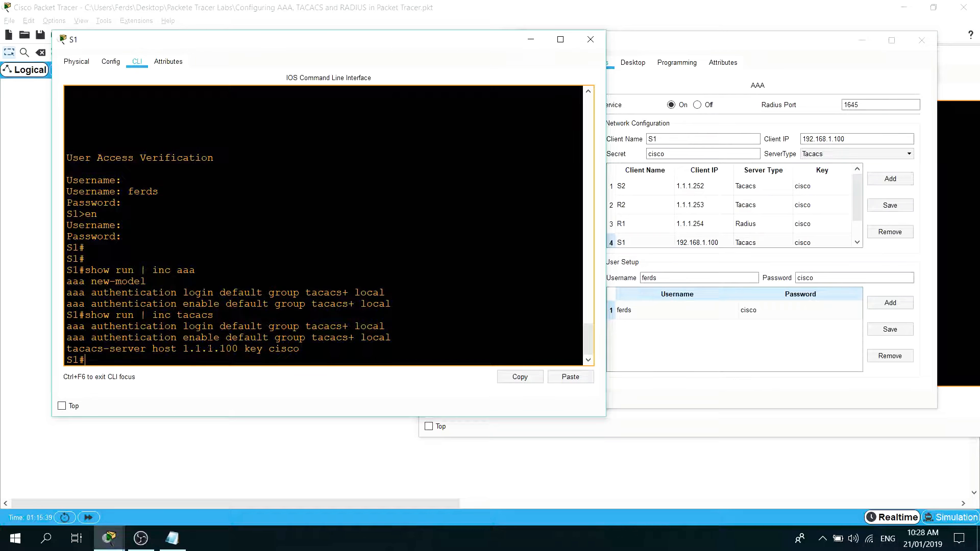
# Switch to the Configuring Authentication notes in Notepad and compare their Step 1 with the aaa new-model entry in S1's output.
pyautogui.click(172, 538)
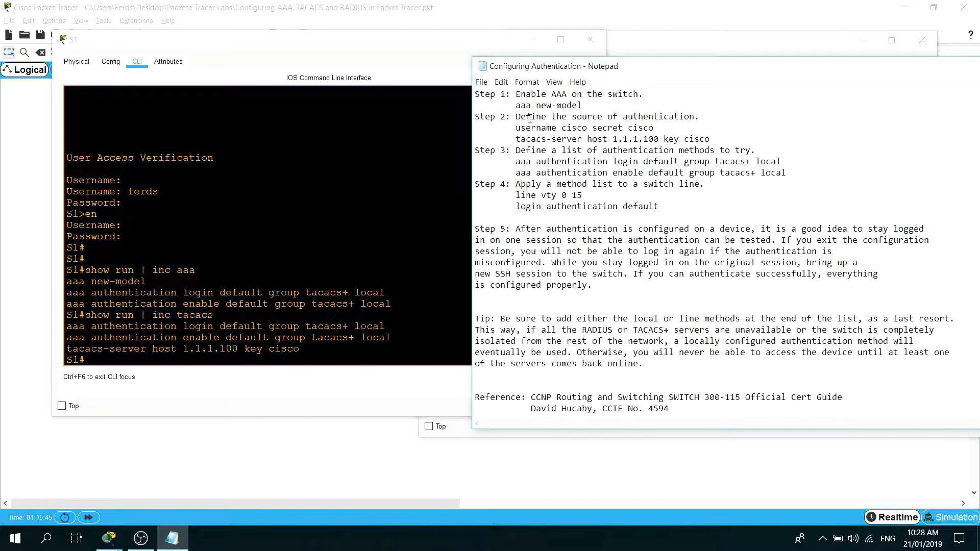
pyautogui.scroll(1, 558, 176)
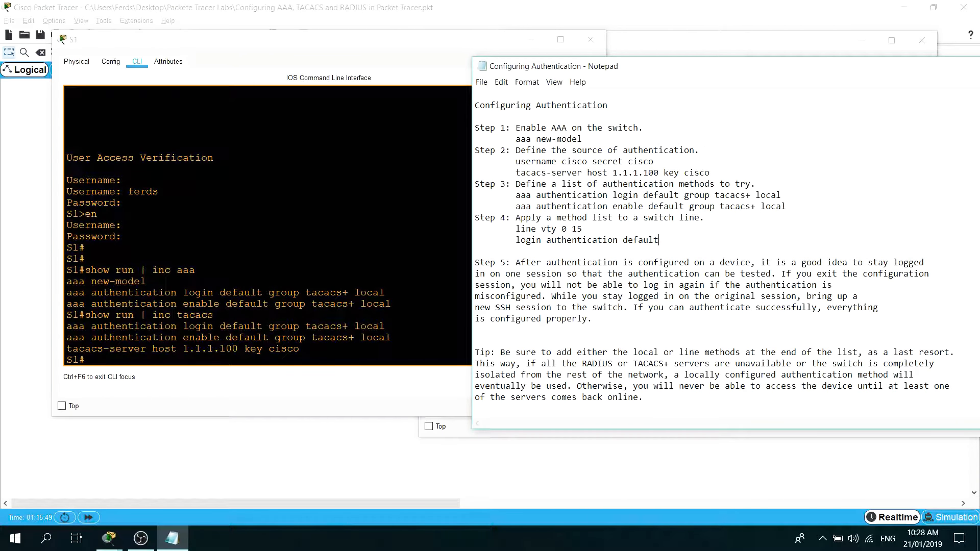
pyautogui.moveTo(86, 282); pyautogui.dragTo(133, 282)
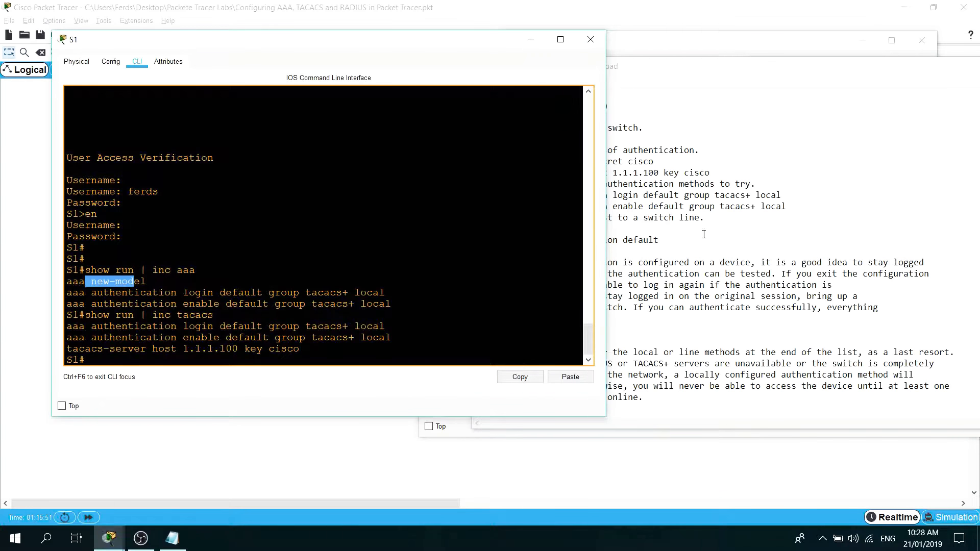
pyautogui.click(702, 233)
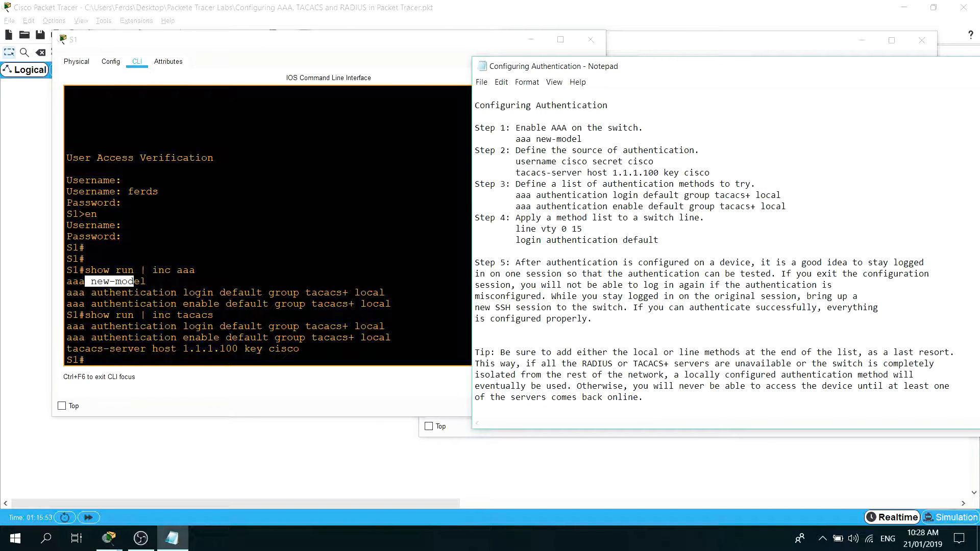
# Filter S1's running configuration for local user entries with show run | inc username and return to the notes.
pyautogui.hotkey('alt', 'Tab')
pyautogui.write('show run')
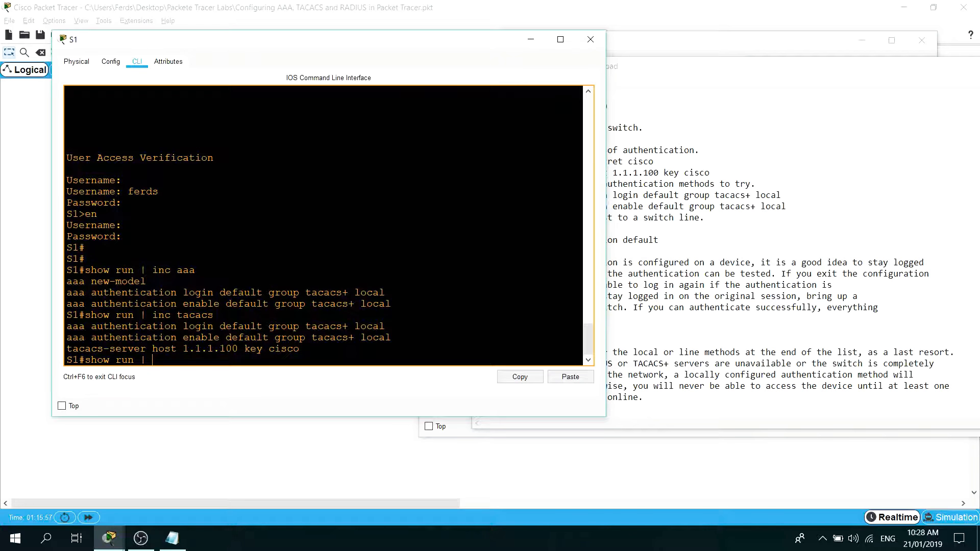
pyautogui.write(' | inc username')
pyautogui.press('Return')
pyautogui.hotkey('alt', 'Tab')
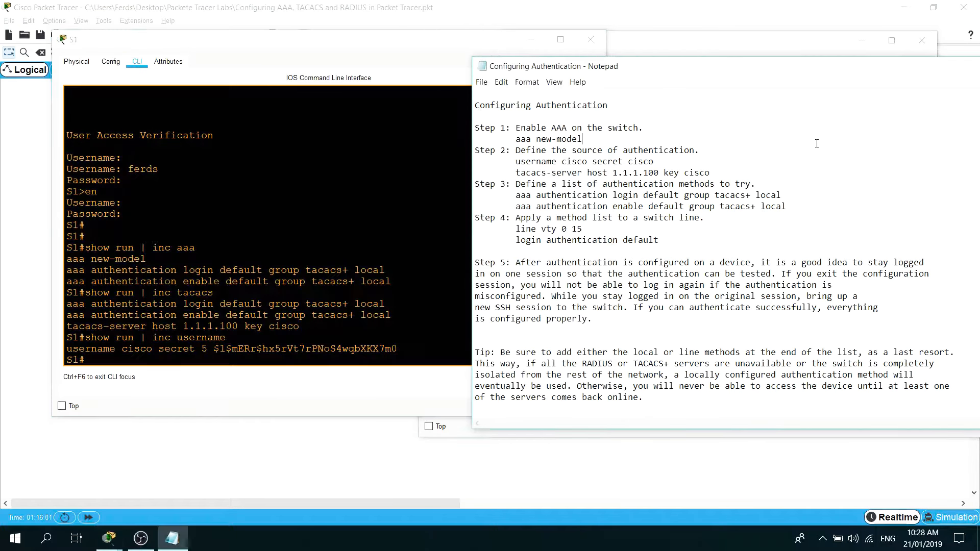
# Compare S1's TACACS server entry and its login and enable authentication method lists with Steps 2 and 3 of the notes.
pyautogui.hotkey('alt', 'Tab')
pyautogui.moveTo(300, 327); pyautogui.dragTo(72, 327)
pyautogui.hotkey('alt', 'Tab')
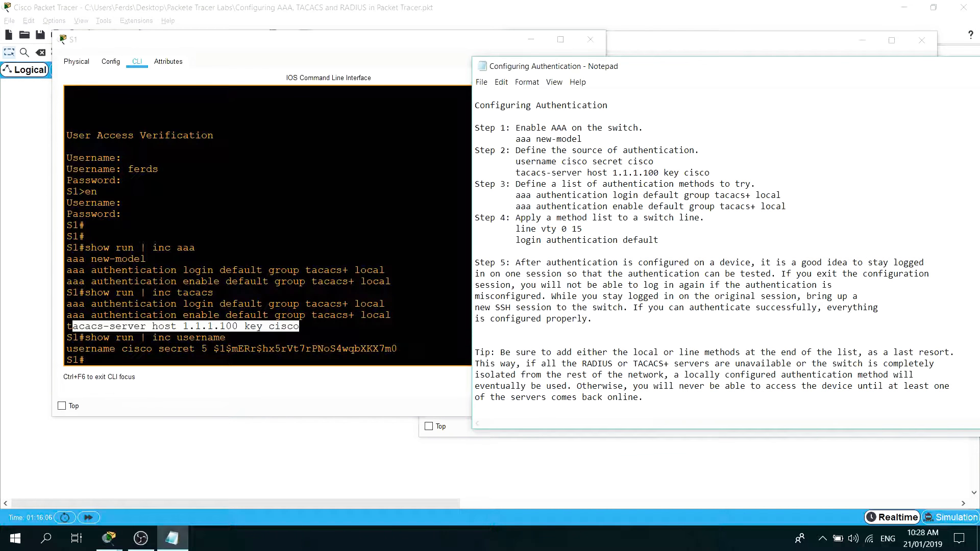
pyautogui.hotkey('alt', 'Tab')
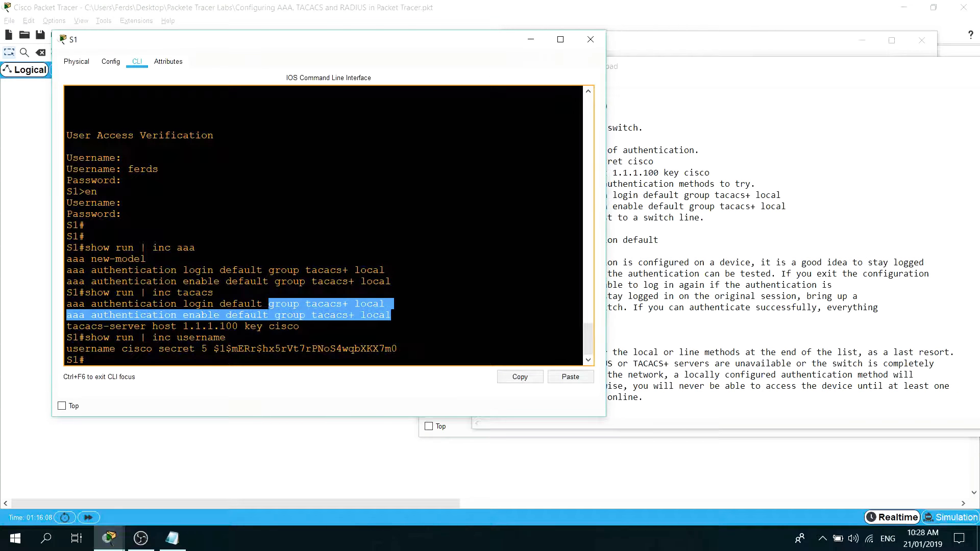
pyautogui.moveTo(392, 315); pyautogui.dragTo(59, 301)
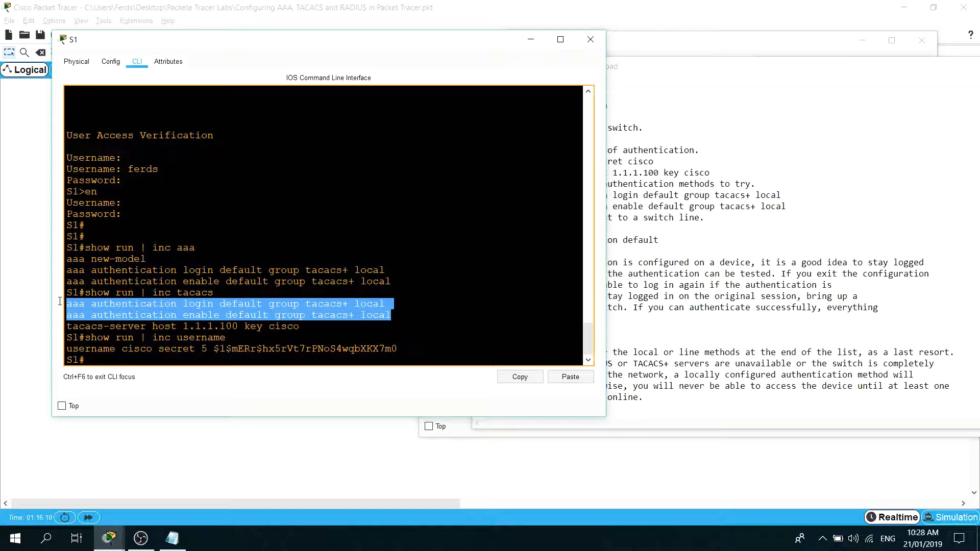
pyautogui.hotkey('alt', 'Tab')
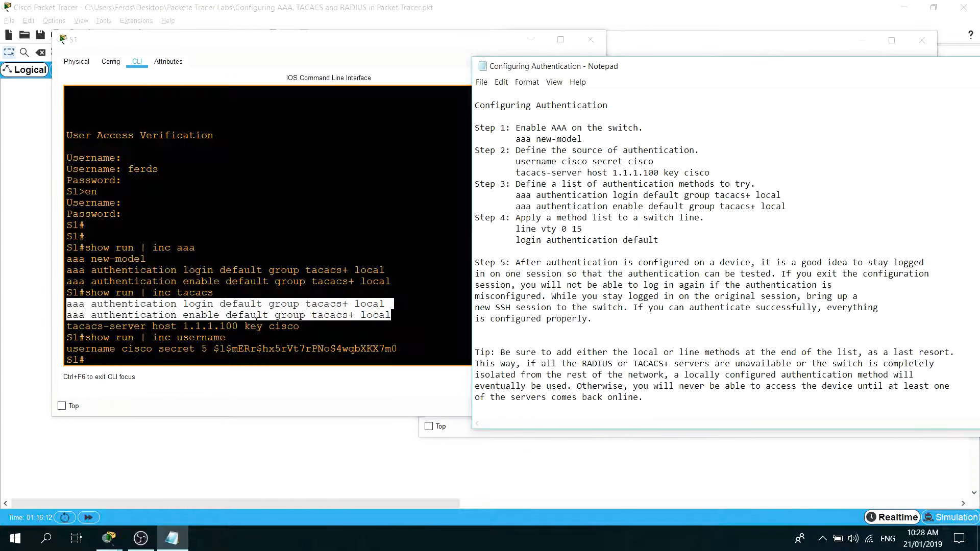
# Display S1's line configuration with show run | begin line and highlight the vty line entries.
pyautogui.hotkey('alt', 'Tab')
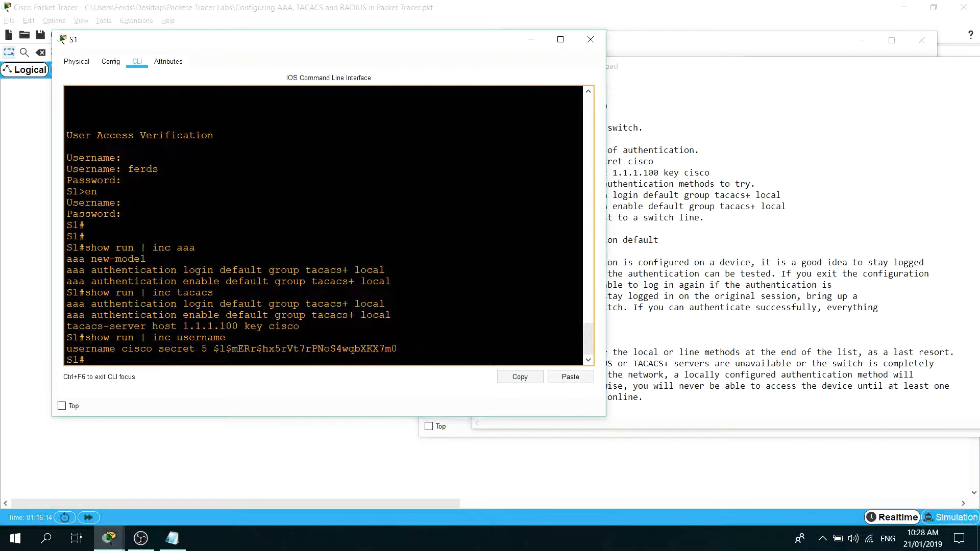
pyautogui.write('show run | begin line')
pyautogui.press('Return')
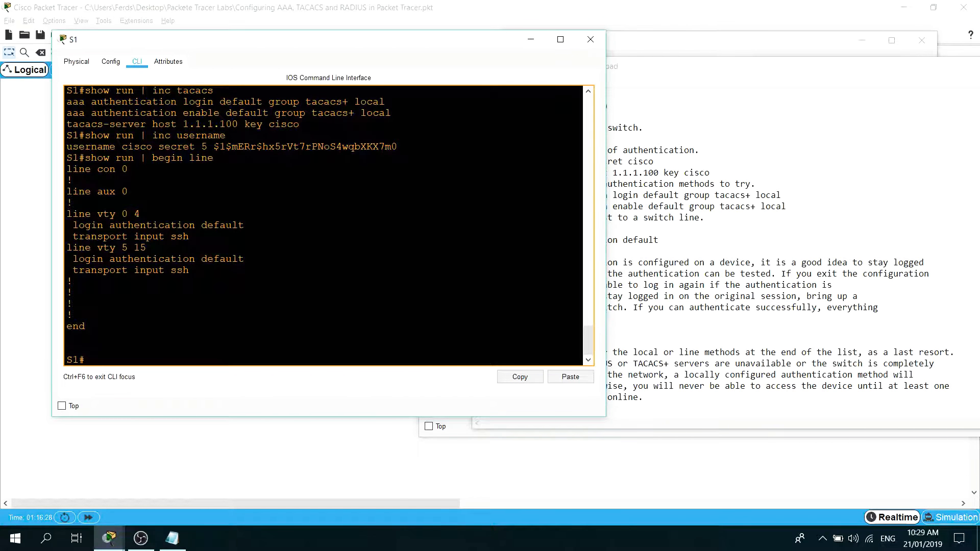
pyautogui.moveTo(190, 270); pyautogui.dragTo(55, 220)
# Minimize the notes and the S1, R1 and TACACS/RADIUS server windows to uncover the network topology.
pyautogui.moveTo(422, 47); pyautogui.dragTo(520, 63)
pyautogui.moveTo(411, 60); pyautogui.dragTo(377, 99)
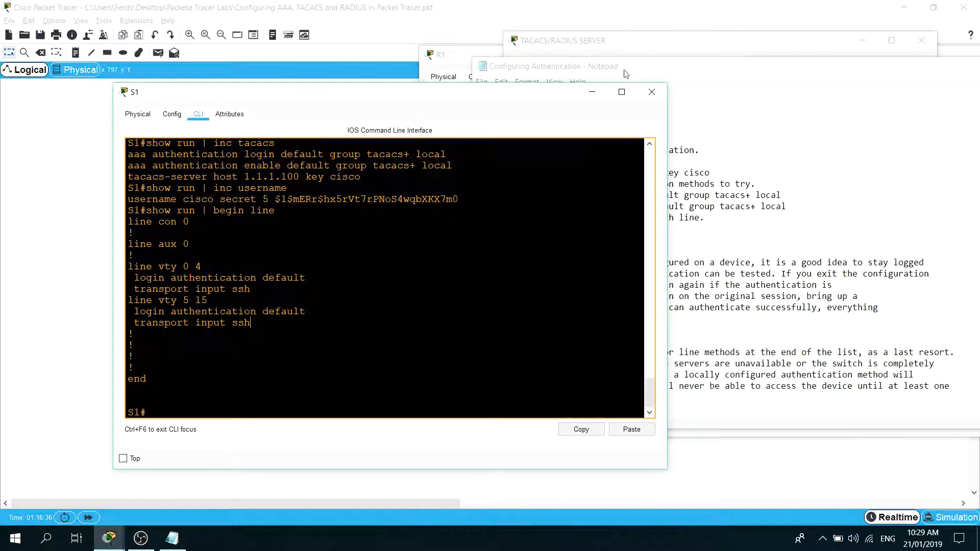
pyautogui.moveTo(637, 70); pyautogui.dragTo(543, 68)
pyautogui.click(944, 65)
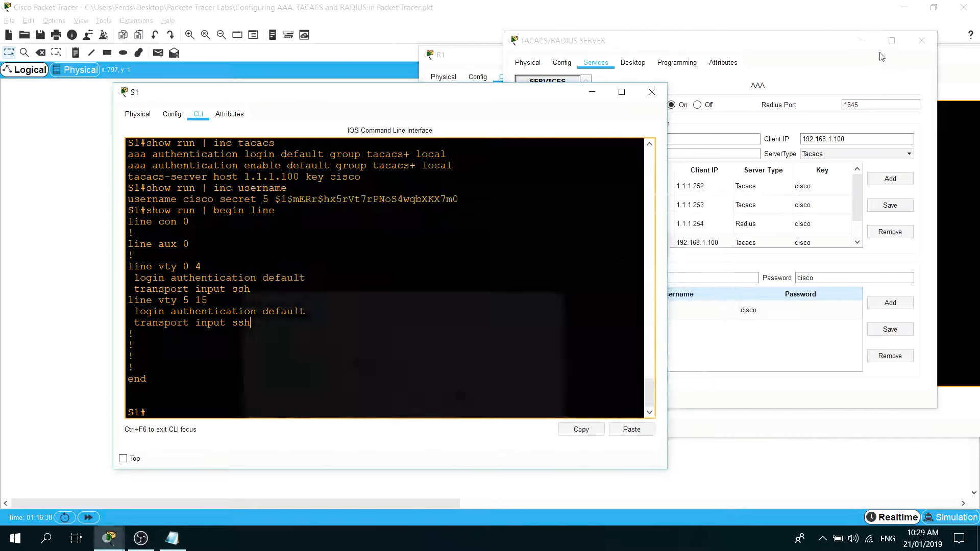
pyautogui.click(863, 40)
pyautogui.click(746, 67)
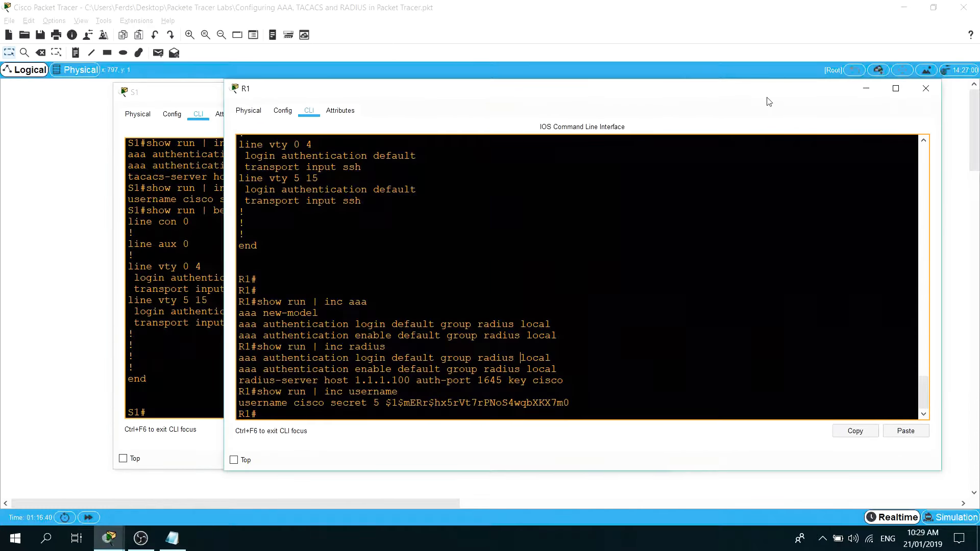
pyautogui.click(864, 96)
pyautogui.click(593, 94)
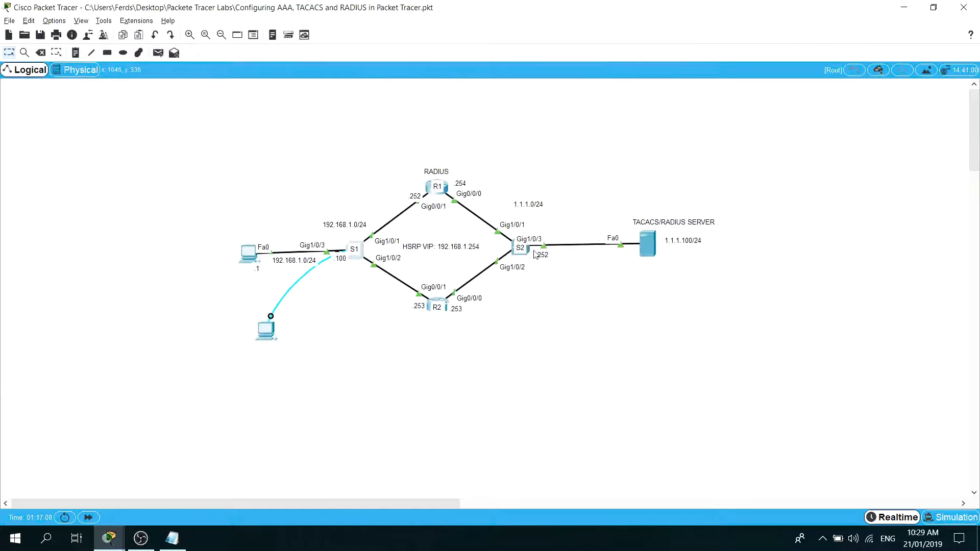
# Open S2's console and log in with the AAA user's username and password.
pyautogui.click(527, 253)
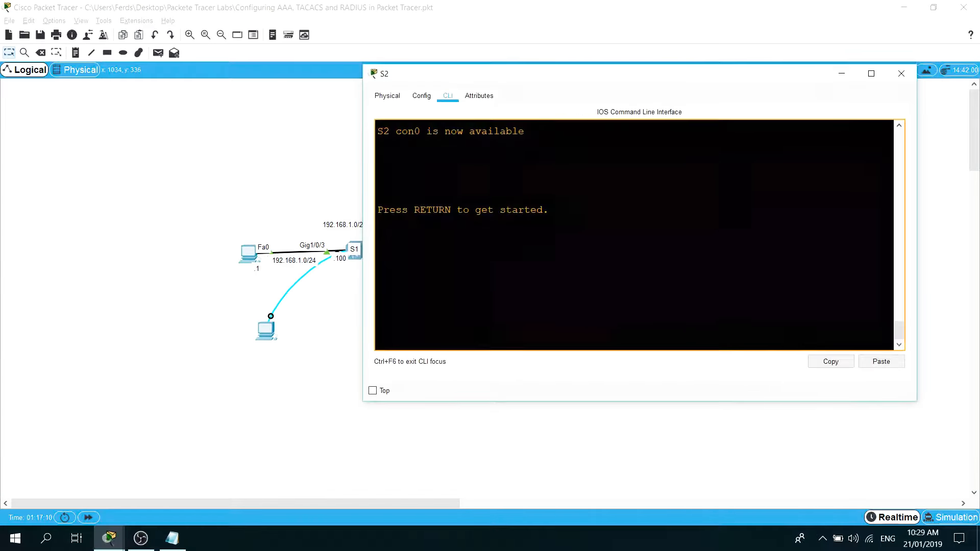
pyautogui.press('Return')
pyautogui.press('Return')
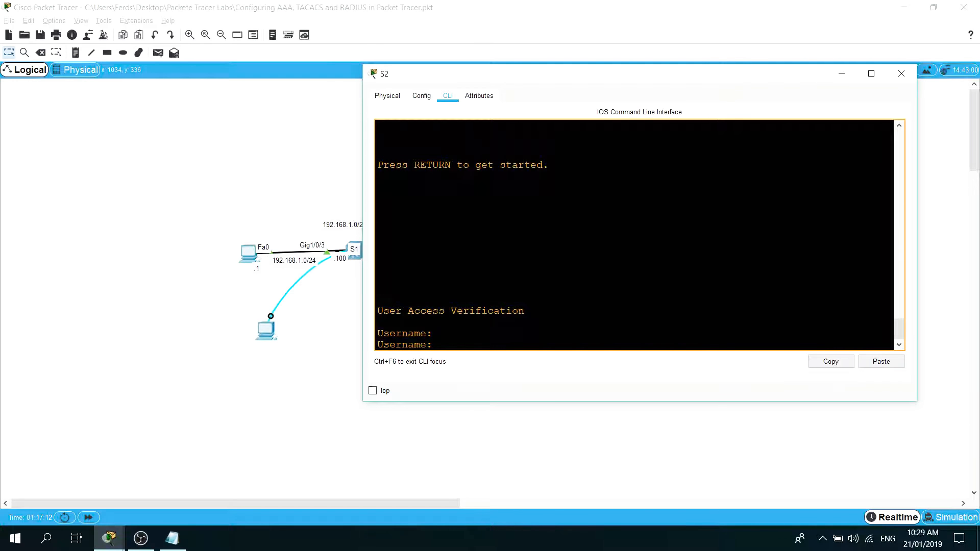
pyautogui.write('ferds')
pyautogui.press('Return')
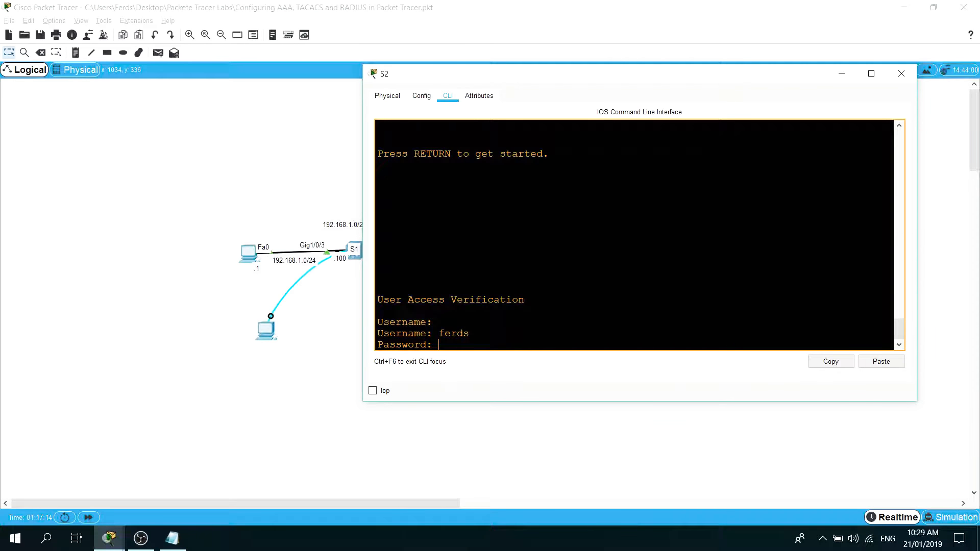
pyautogui.press('Return')
# Enter privileged EXEC mode on S2 with en, supplying the enable password.
pyautogui.write('en')
pyautogui.press('Return')
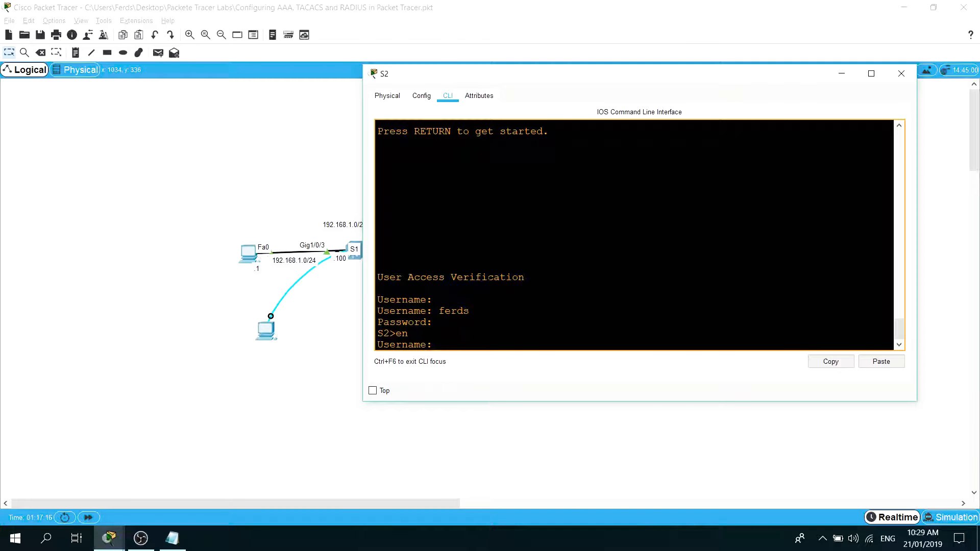
pyautogui.press('Return')
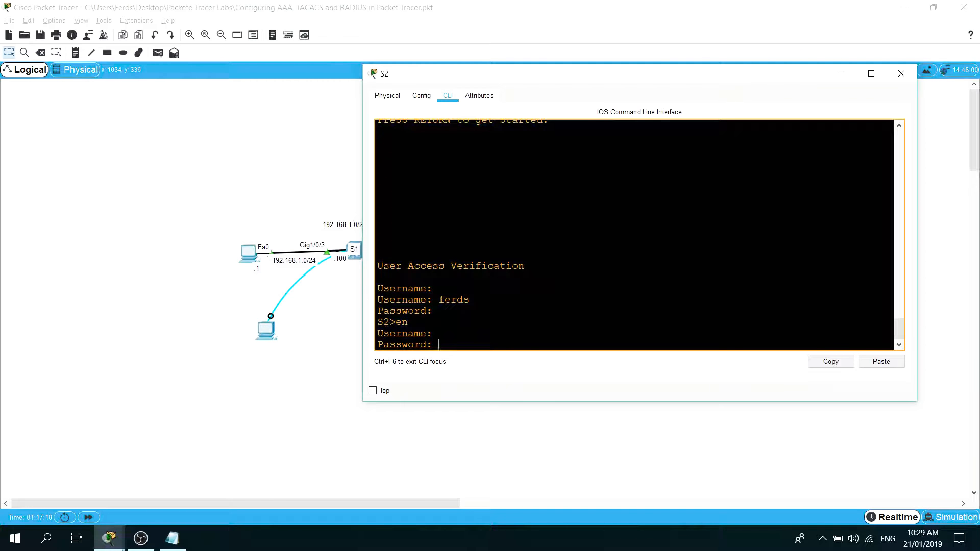
pyautogui.press('Return')
# List S2's interfaces with show ip int br and review the first entries of the table.
pyautogui.write('show r')
pyautogui.press('BackSpace')
pyautogui.write('ip int br')
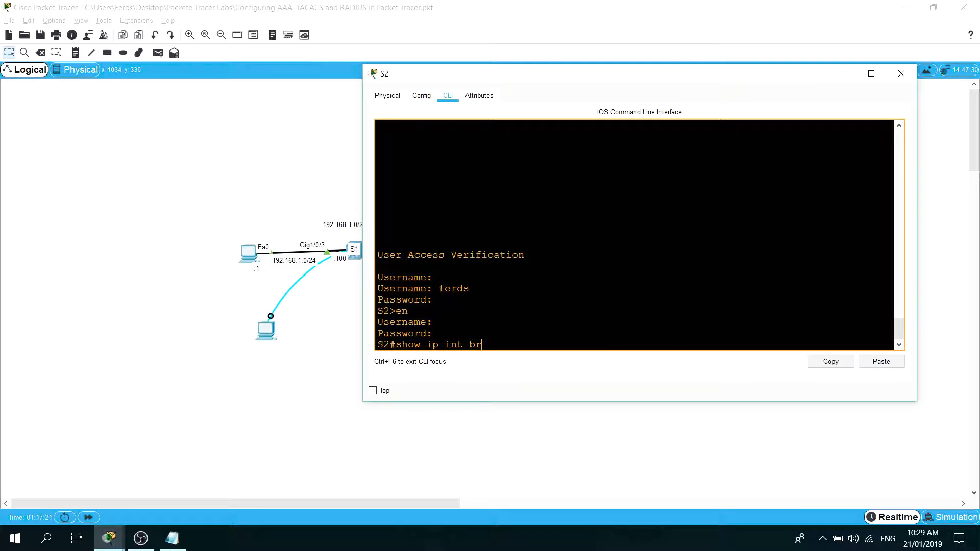
pyautogui.press('Return')
pyautogui.press('space')
pyautogui.scroll(10, 633, 234)
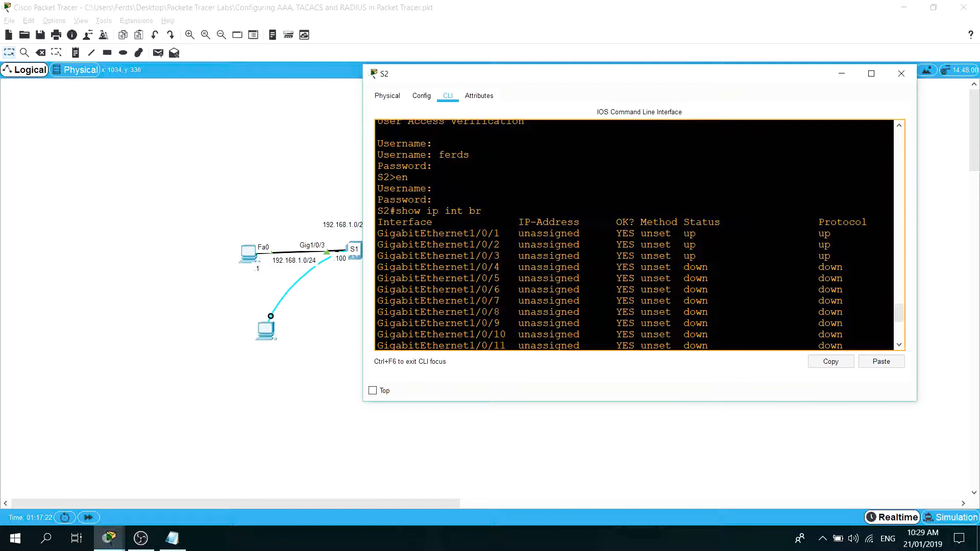
pyautogui.moveTo(571, 77); pyautogui.dragTo(422, 109)
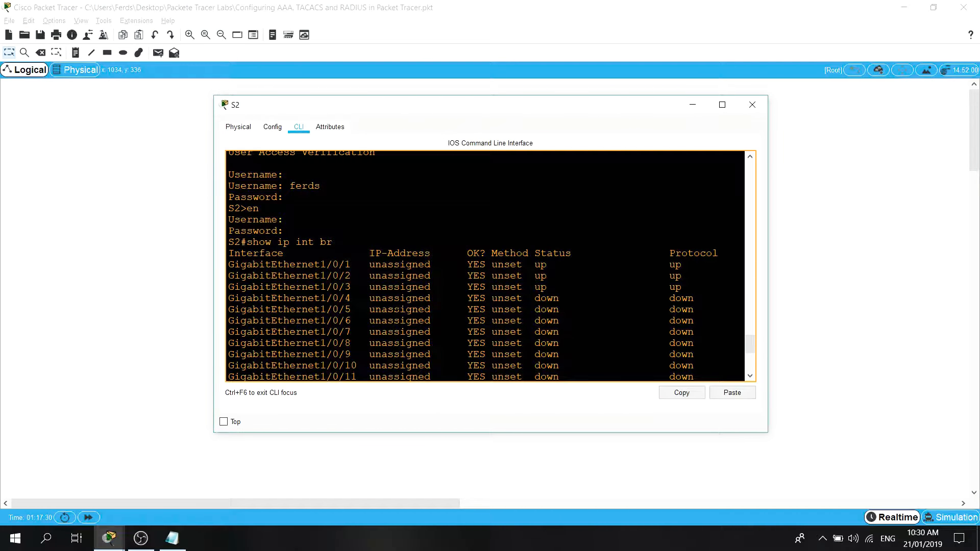
# Enter S2's global configuration mode and shut down interface GigabitEthernet1/0/3, reusing its name from the interface list.
pyautogui.moveTo(350, 286); pyautogui.dragTo(239, 289)
pyautogui.hotkey('ctrl', 'c')
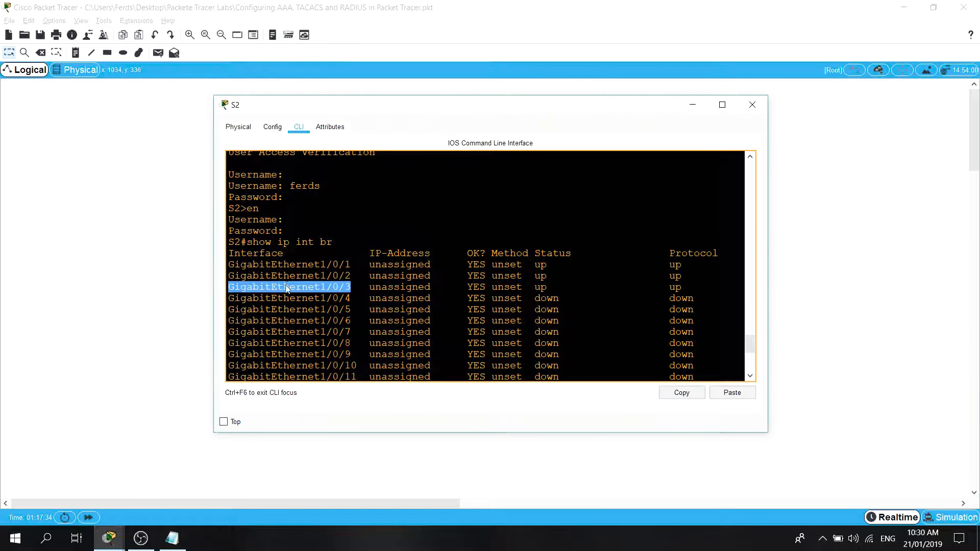
pyautogui.scroll(-6, 490, 265)
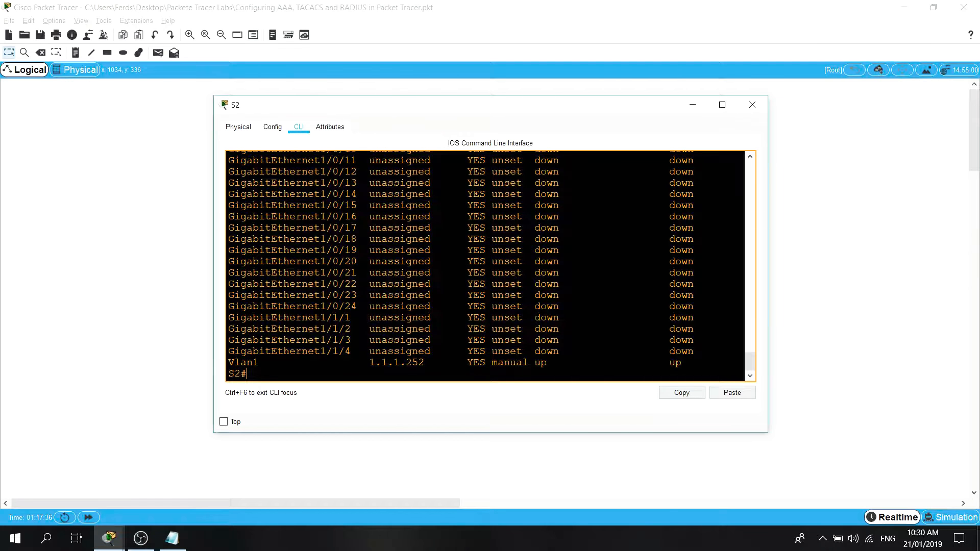
pyautogui.write('conf t')
pyautogui.press('Return')
pyautogui.write('int')
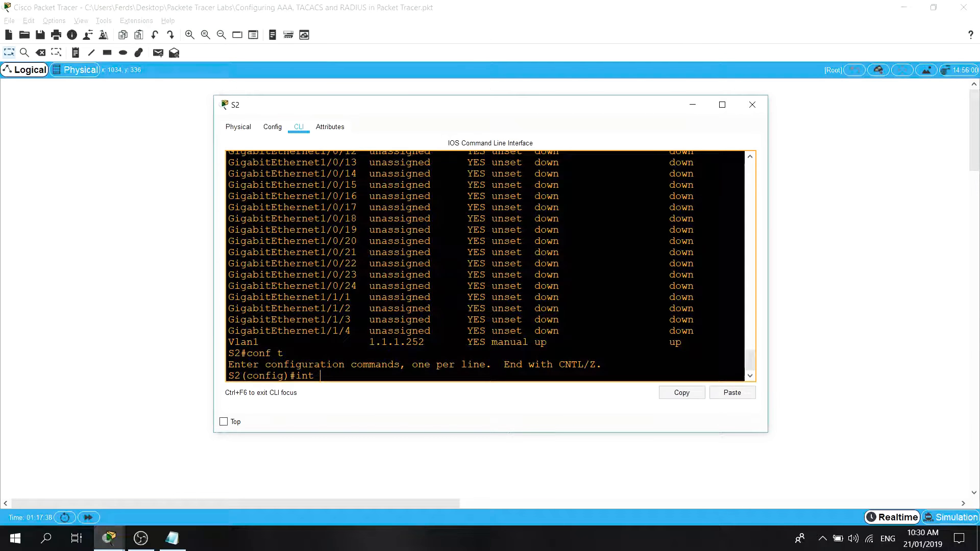
pyautogui.rightClick(462, 278)
pyautogui.click(480, 300)
pyautogui.press('Return')
pyautogui.write('shut')
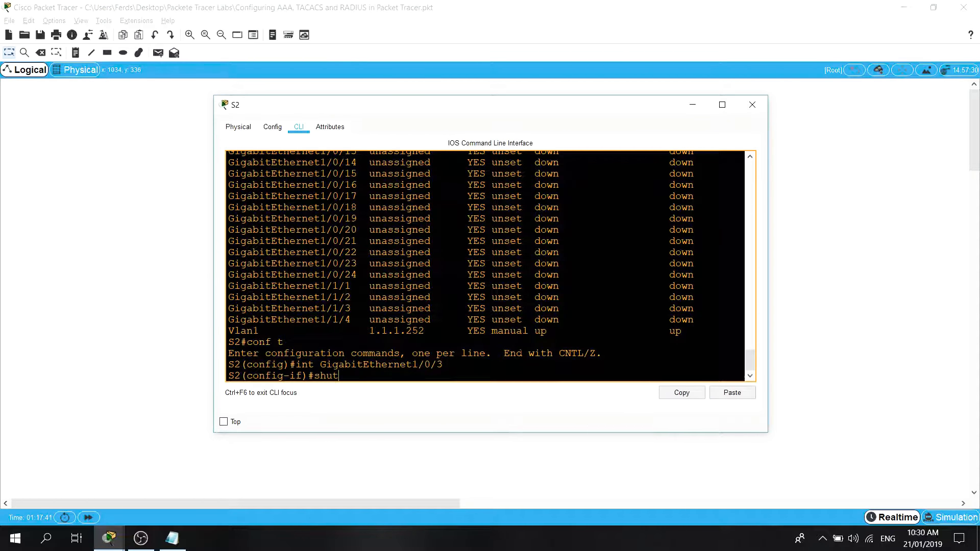
pyautogui.press('Return')
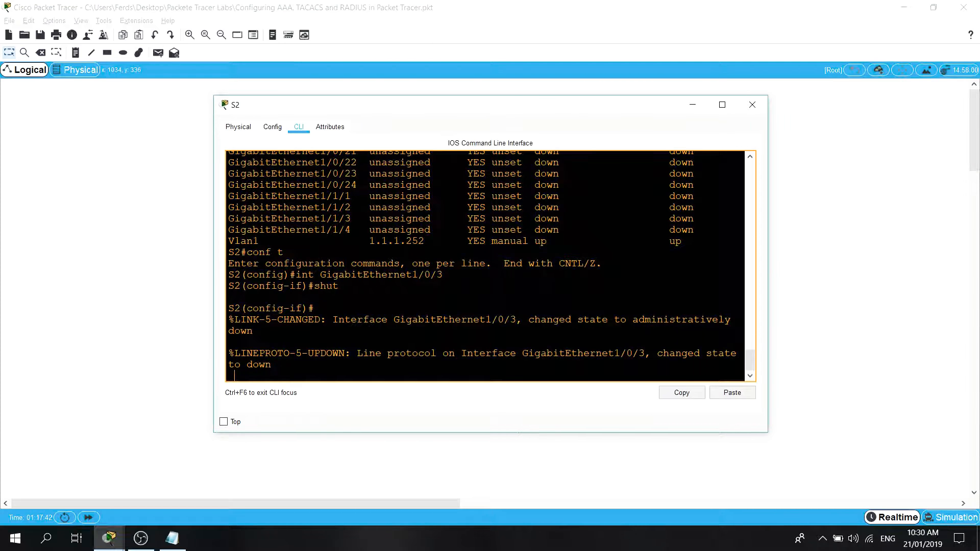
# Switch to S1's console and list its terminal lines with show line.
pyautogui.click(196, 449)
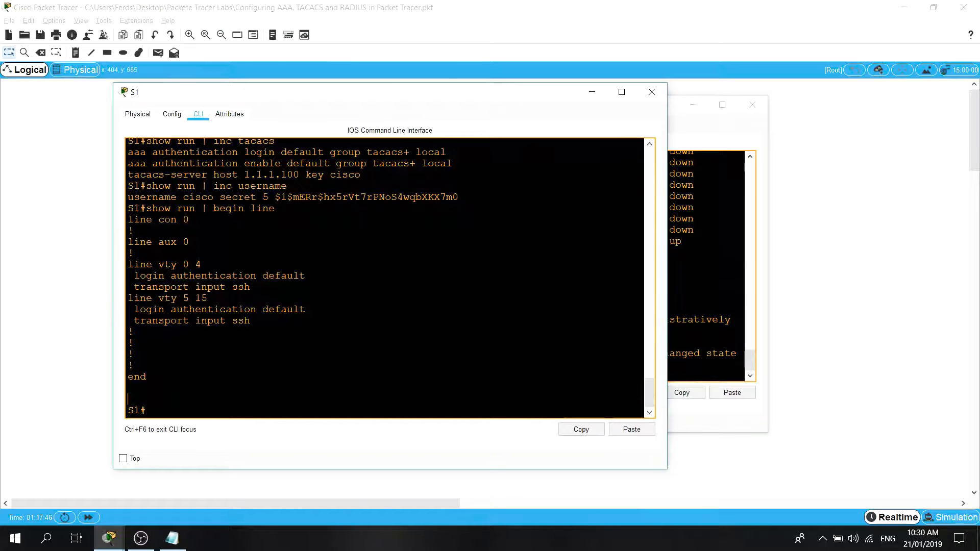
pyautogui.press('Return')
pyautogui.write('shwo line')
pyautogui.press('BackSpace')
pyautogui.press('BackSpace')
pyautogui.press('BackSpace')
pyautogui.press('BackSpace')
pyautogui.press('BackSpace')
pyautogui.press('BackSpace')
pyautogui.press('BackSpace')
pyautogui.write('line')
pyautogui.press('BackSpace')
pyautogui.press('BackSpace')
pyautogui.press('BackSpace')
pyautogui.press('BackSpace')
pyautogui.write('ow')
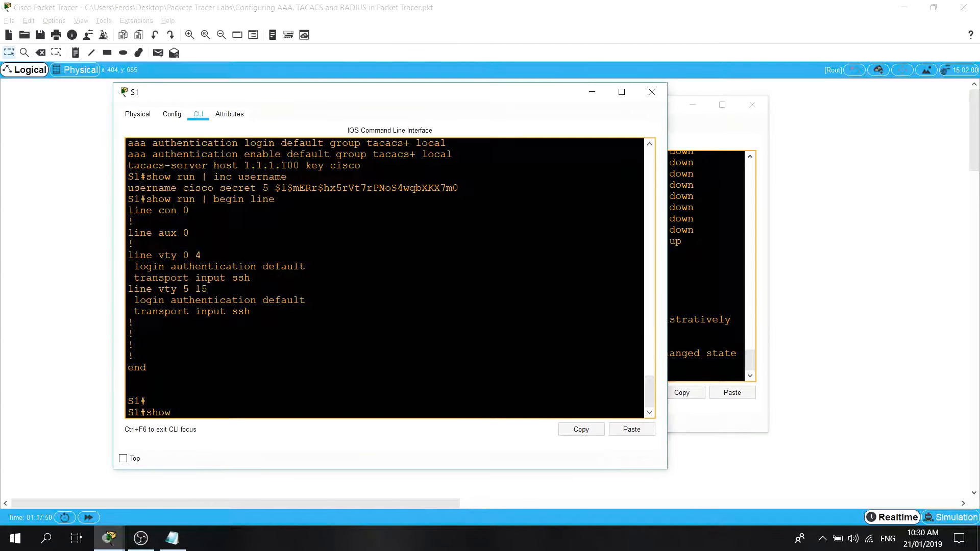
pyautogui.write(' line')
pyautogui.press('Return')
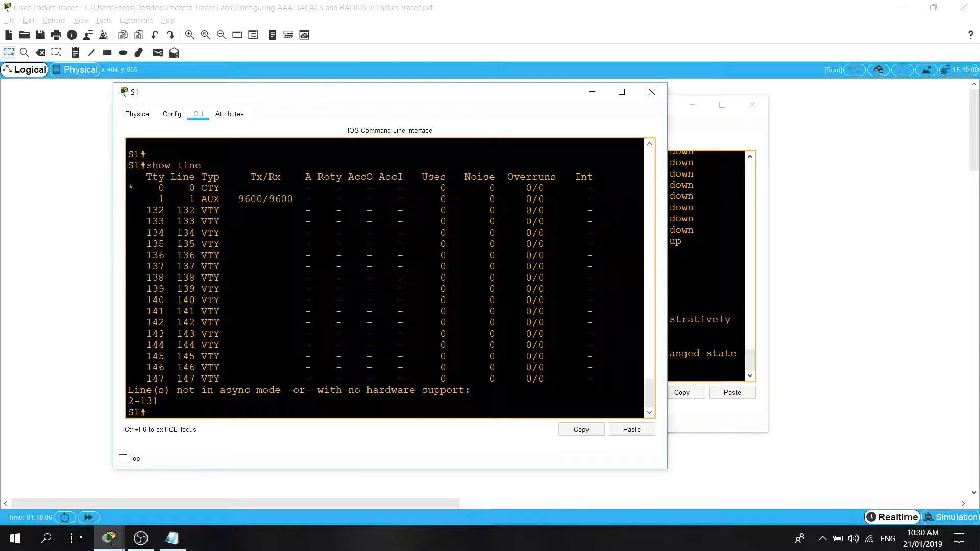
# Ping the AAA server at 1.1.1.100 from S1 to test its reachability.
pyautogui.write('ping 1.1.1.100')
pyautogui.press('Return')
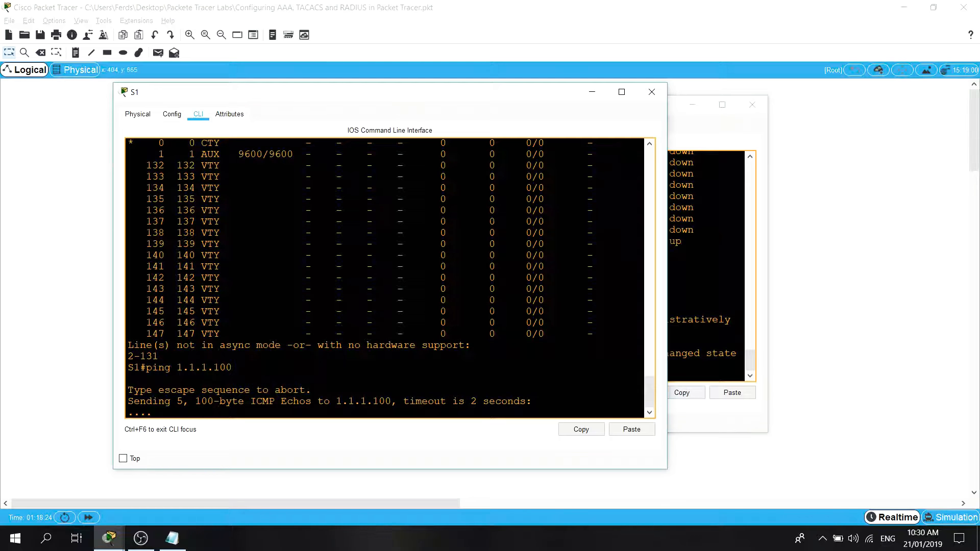
# Exit S1's console session and try to log back in with the AAA user's username and password.
pyautogui.write('exit')
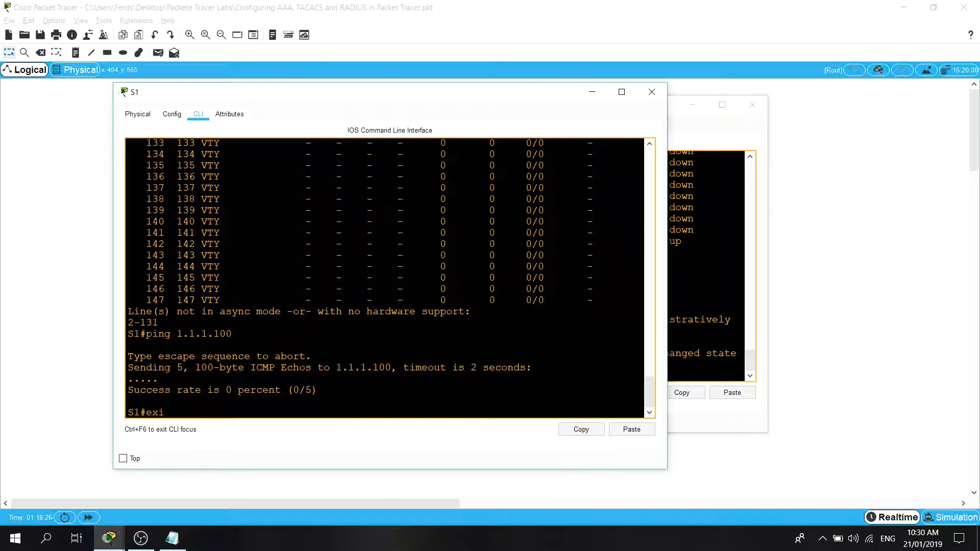
pyautogui.press('Return')
pyautogui.press('Return')
pyautogui.press('Return')
pyautogui.write('ferds')
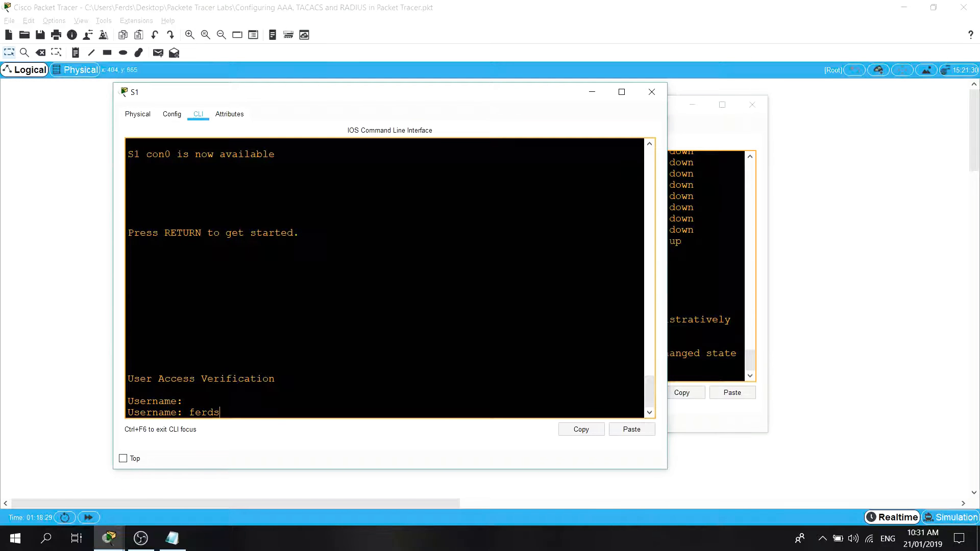
pyautogui.press('Return')
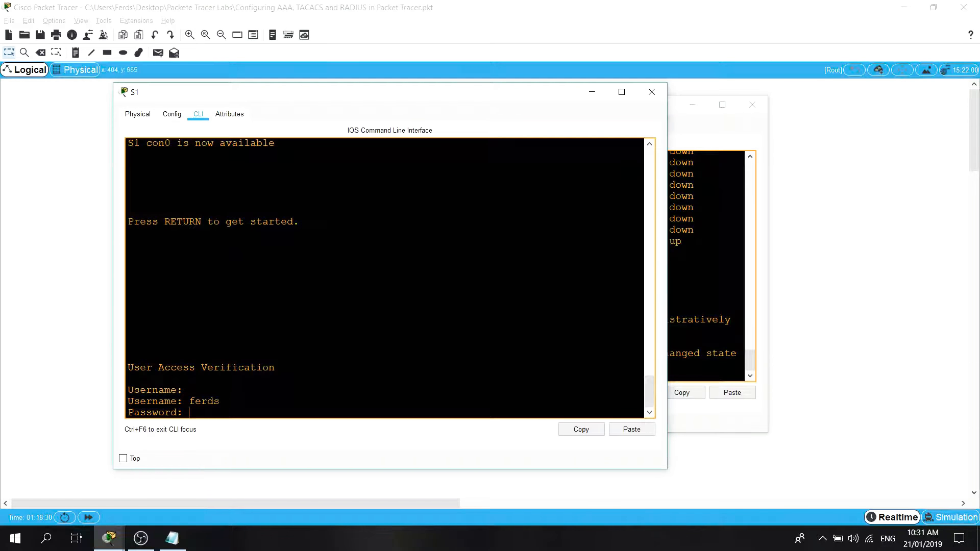
pyautogui.press('Return')
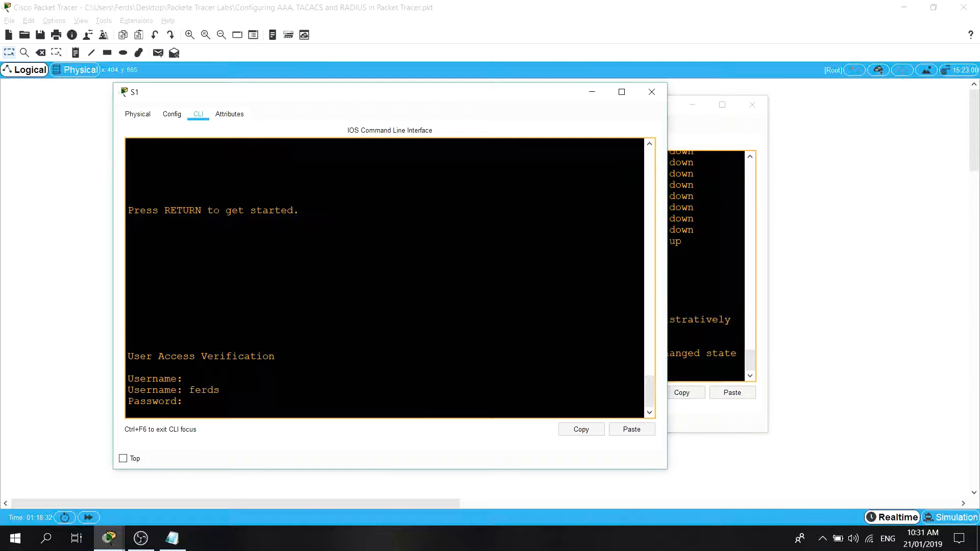
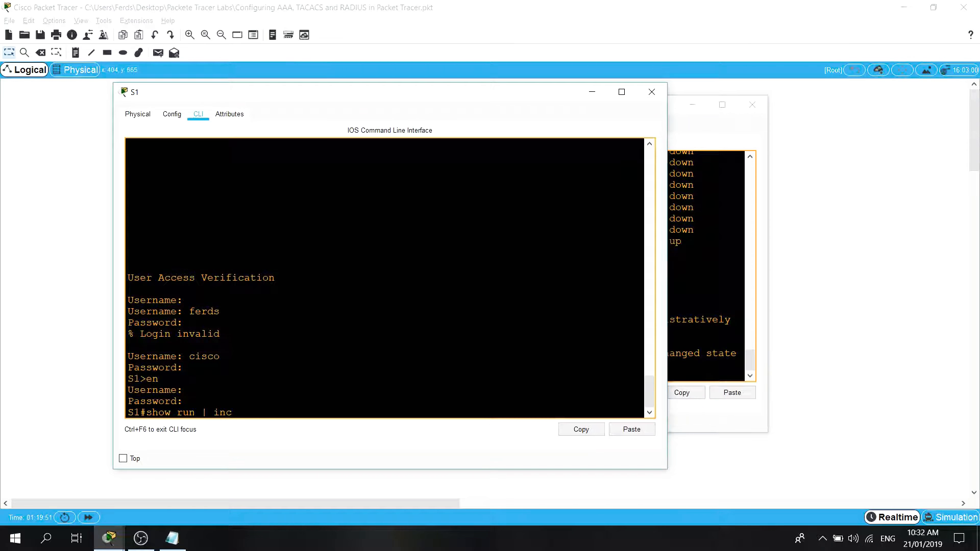
# Display S1's full running configuration and page through to its end.
pyautogui.press('BackSpace')
pyautogui.press('BackSpace')
pyautogui.press('BackSpace')
pyautogui.press('BackSpace')
pyautogui.press('Return')
pyautogui.press('space')
pyautogui.press('space')
pyautogui.press('space')
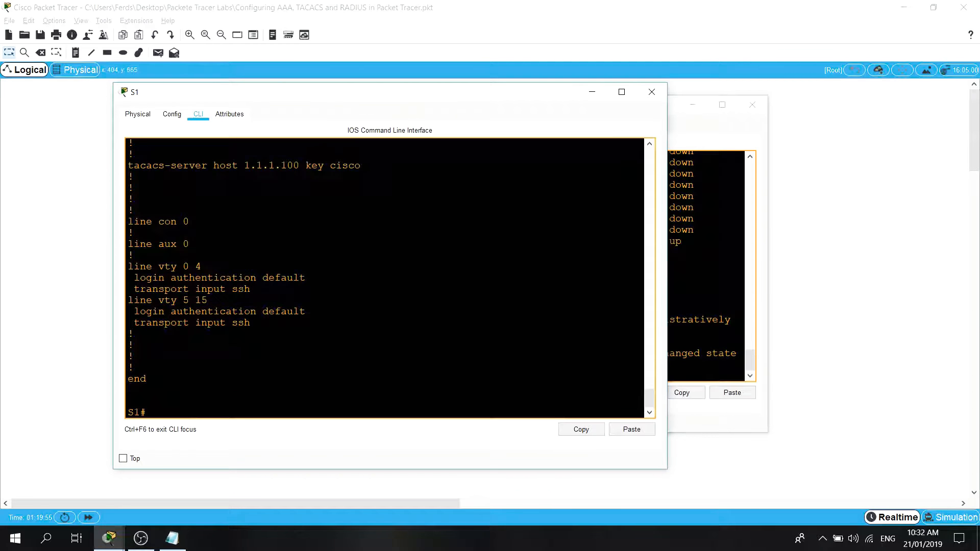
# List S1's terminal lines with show line.
pyautogui.write('show lint')
pyautogui.press('BackSpace')
pyautogui.write('e')
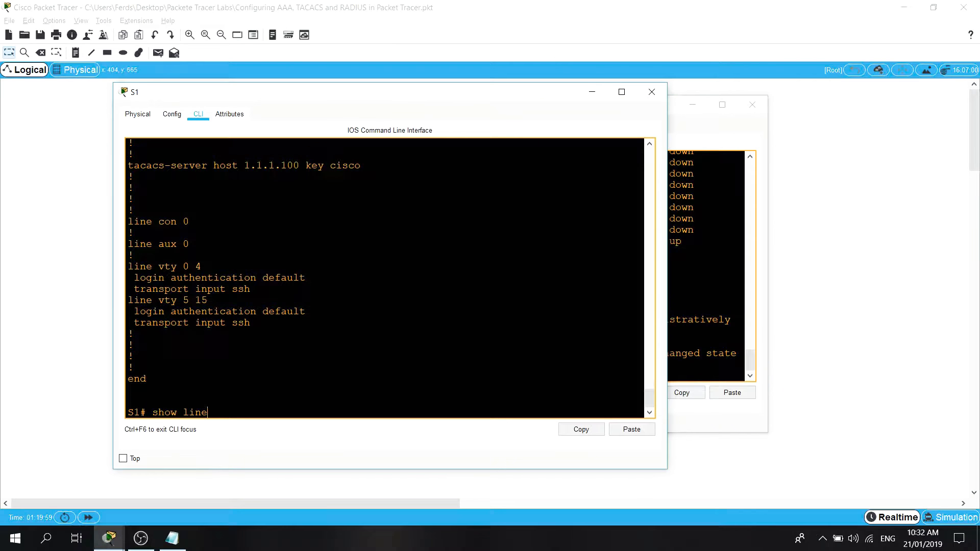
pyautogui.press('Return')
pyautogui.scroll(5, 391, 278)
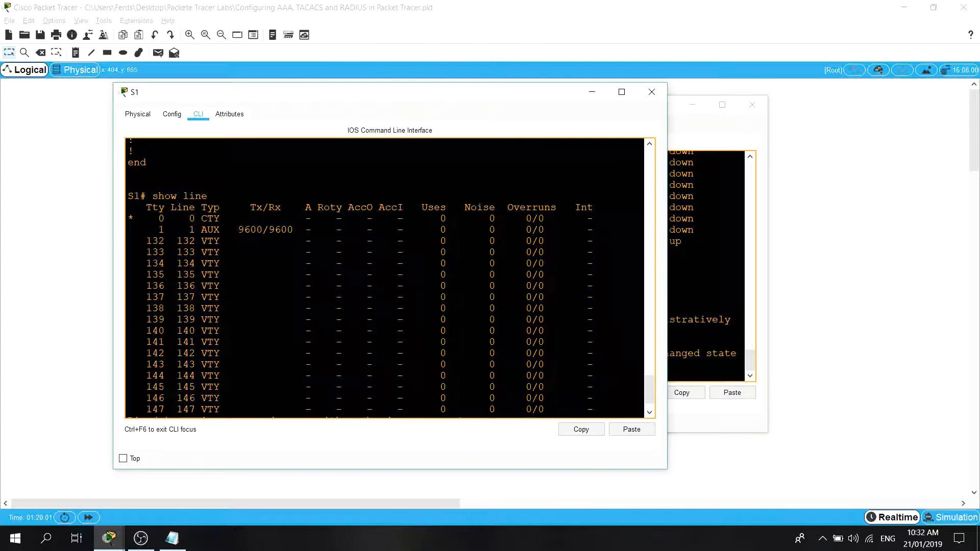
# Compare the VTY login authentication settings in S1's running configuration with the console, AUX and VTY entries of the line list.
pyautogui.scroll(2, 391, 278)
pyautogui.scroll(-2, 391, 278)
pyautogui.scroll(1, 390, 278)
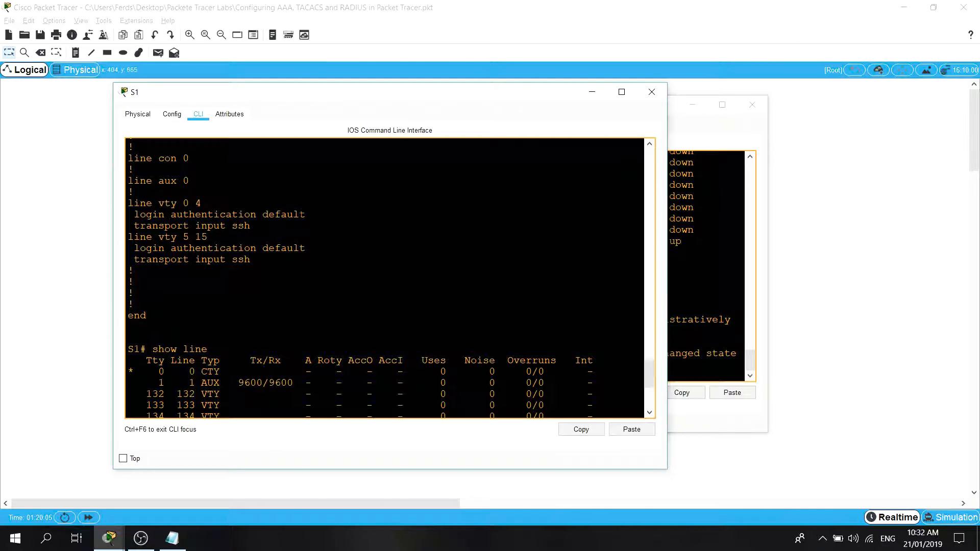
pyautogui.moveTo(306, 215); pyautogui.dragTo(135, 215)
pyautogui.click(135, 214)
pyautogui.scroll(-2, 385, 278)
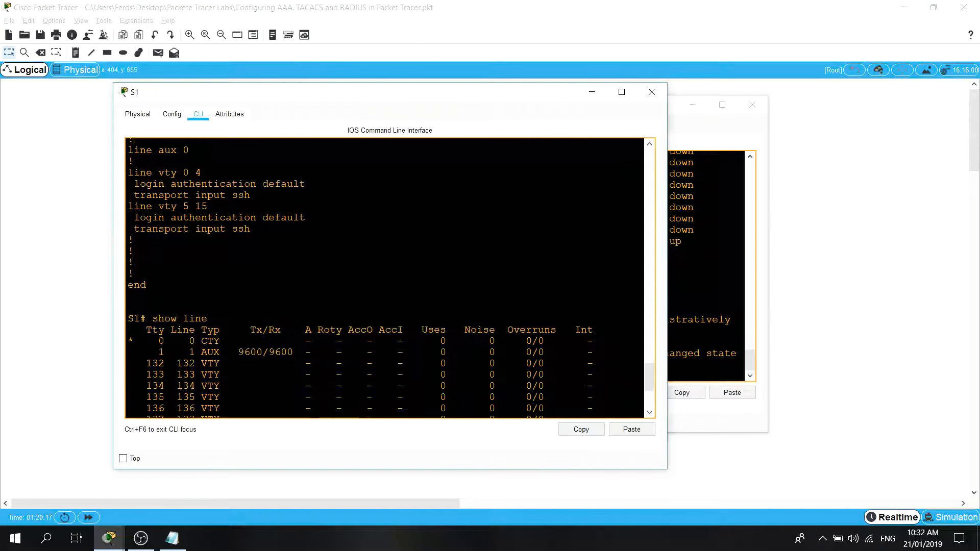
pyautogui.moveTo(232, 311); pyautogui.dragTo(127, 306)
pyautogui.click(229, 321)
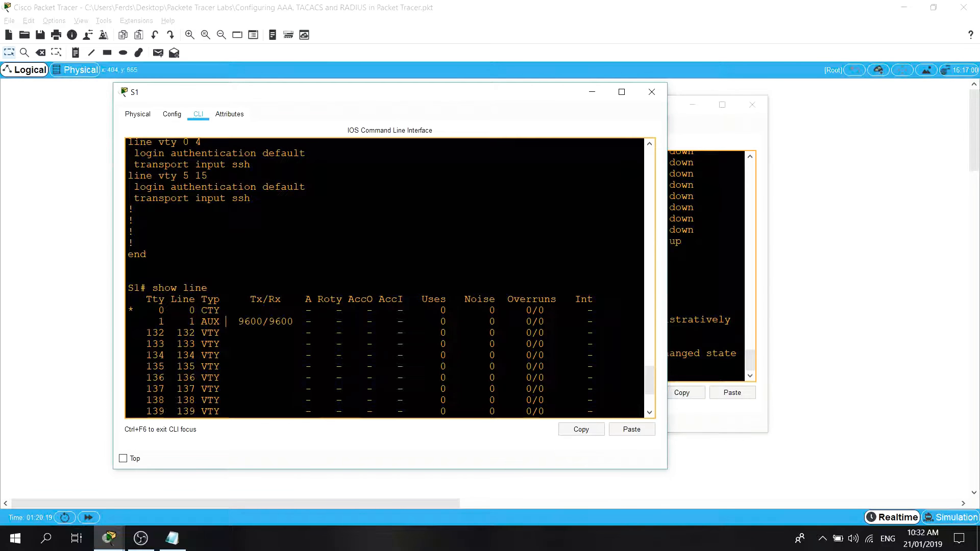
pyautogui.scroll(-4, 226, 322)
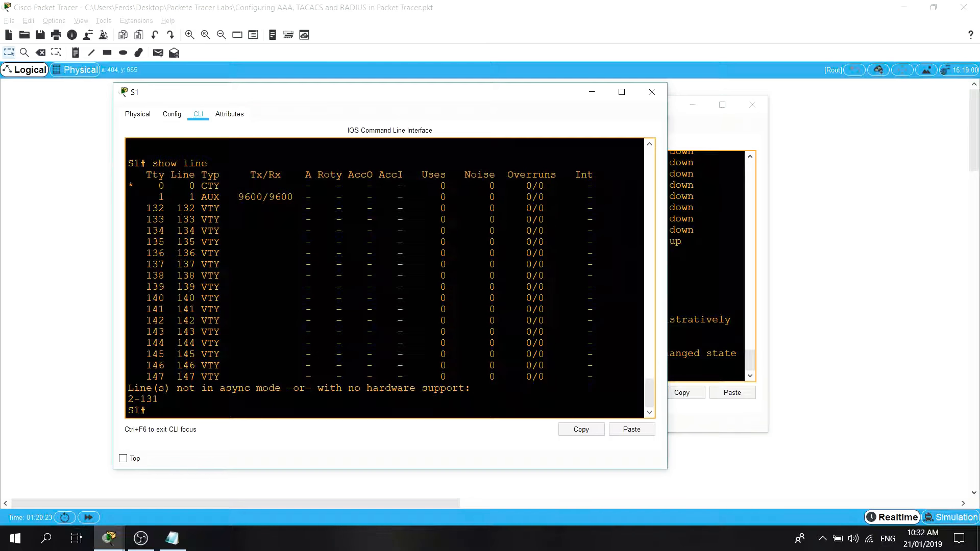
# Switch to S2's console and re-enable interface GigabitEthernet1/0/3 with no shut.
pyautogui.click(693, 104)
pyautogui.click(593, 92)
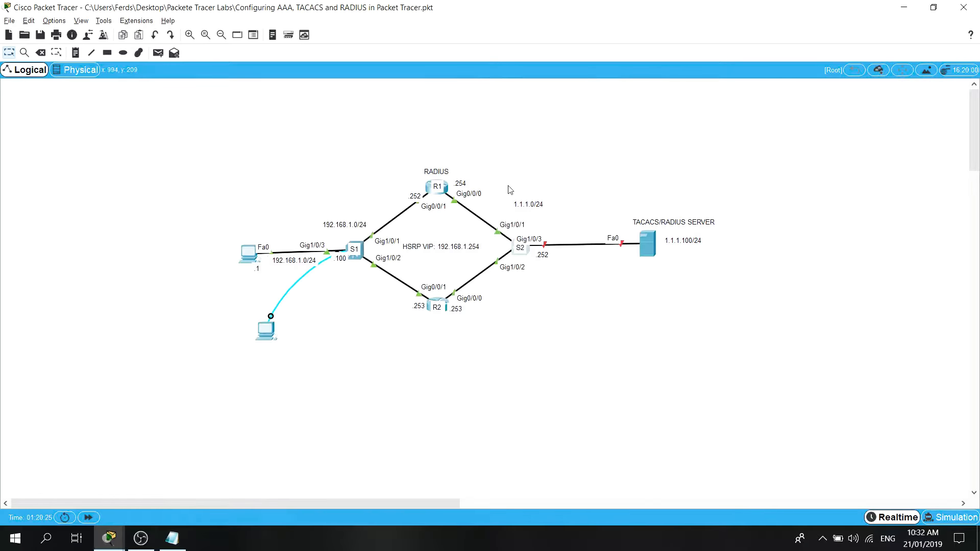
pyautogui.click(109, 538)
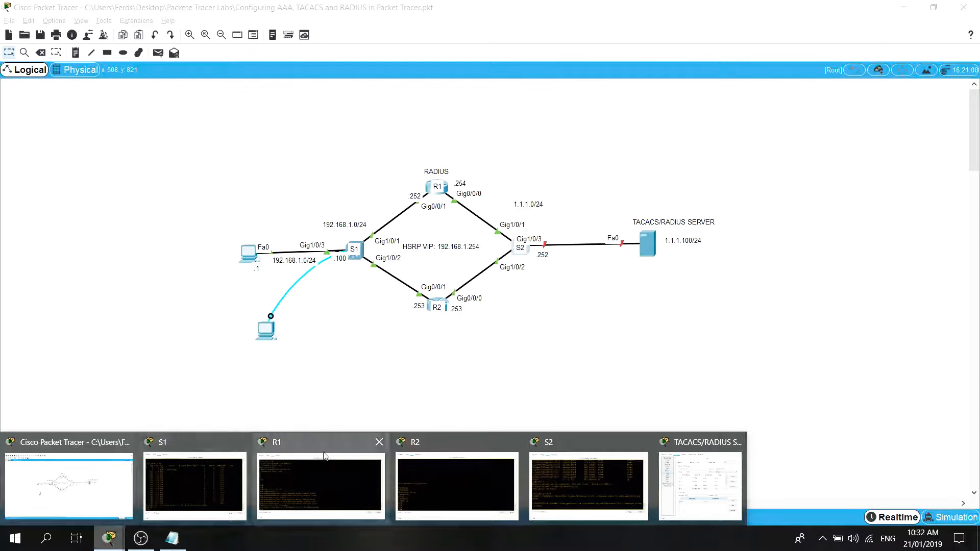
pyautogui.click(572, 475)
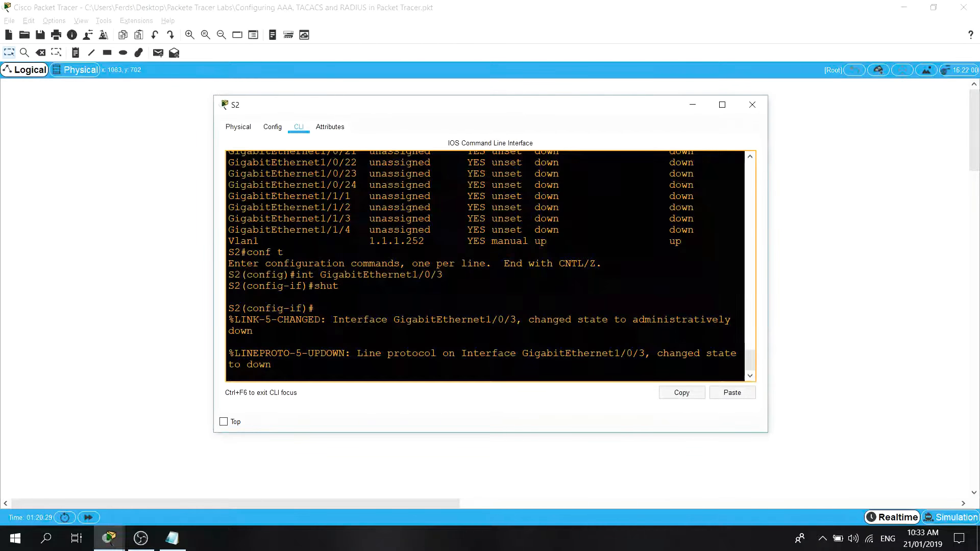
pyautogui.press('Return')
pyautogui.write('shut')
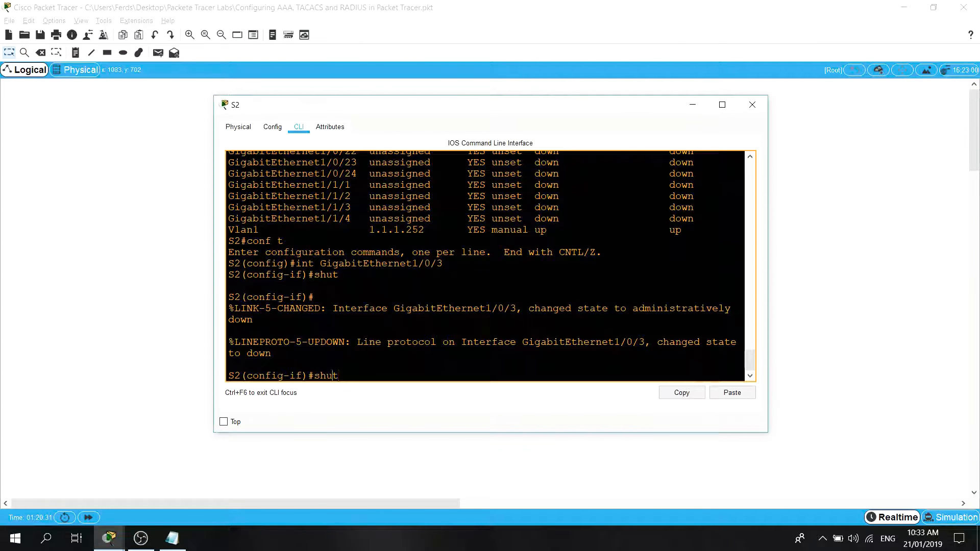
pyautogui.press('Left')
pyautogui.press('Left')
pyautogui.press('Left')
pyautogui.write('no')
pyautogui.press('Return')
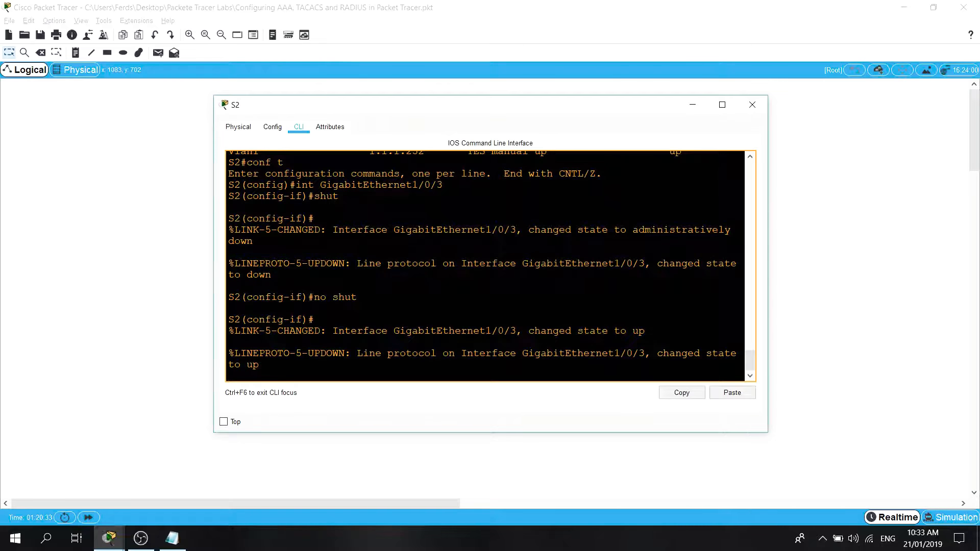
pyautogui.press('Return')
pyautogui.press('Return')
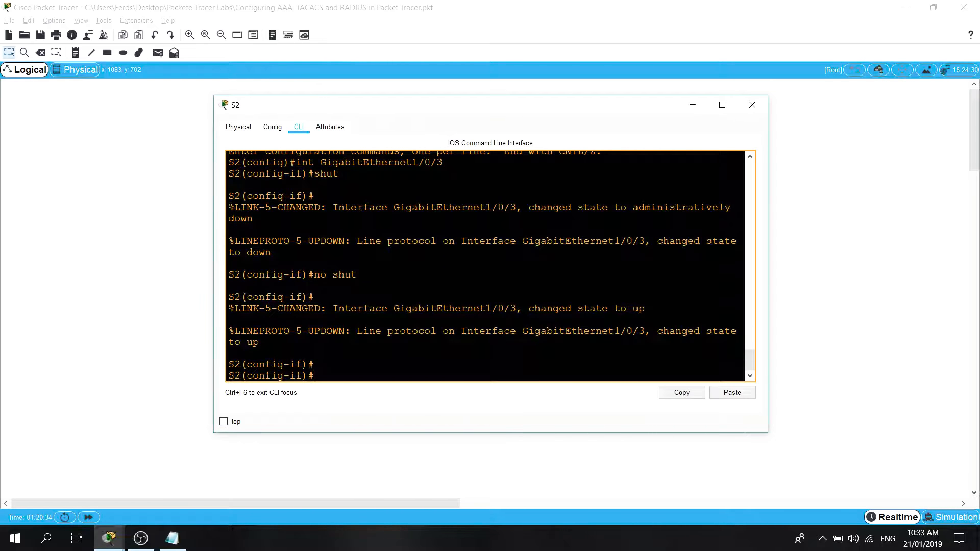
# Return to S1's console and ping the AAA server at 1.1.1.100.
pyautogui.click(109, 539)
pyautogui.click(209, 443)
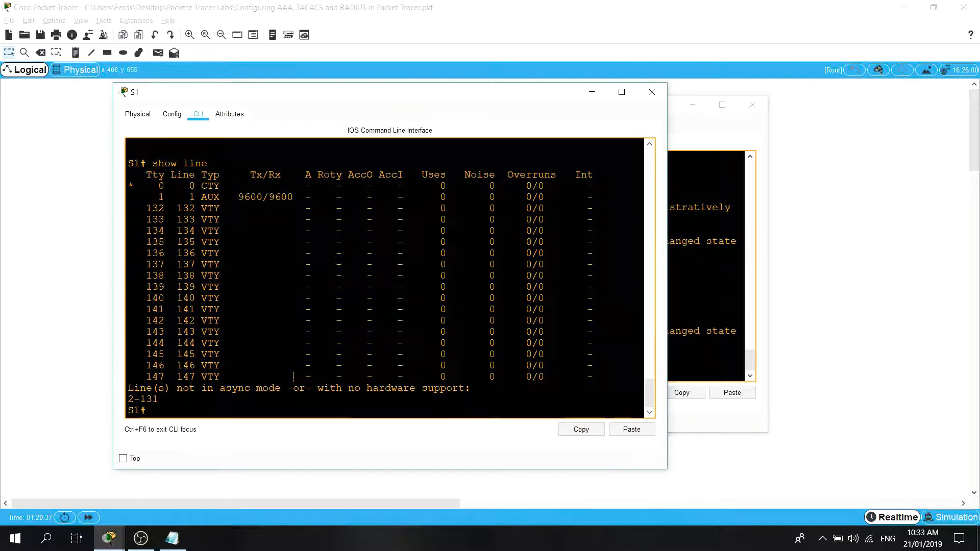
pyautogui.press('Return')
pyautogui.press('Return')
pyautogui.press('Return')
pyautogui.press('Up')
pyautogui.press('Up')
pyautogui.press('Up')
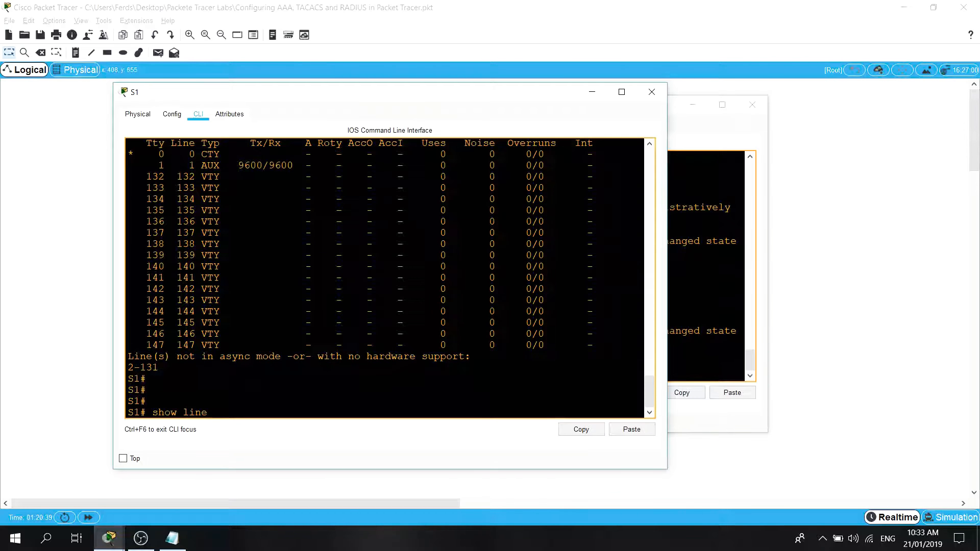
pyautogui.press('BackSpace')
pyautogui.press('BackSpace')
pyautogui.write('ping 1.1.1.100')
pyautogui.press('Return')
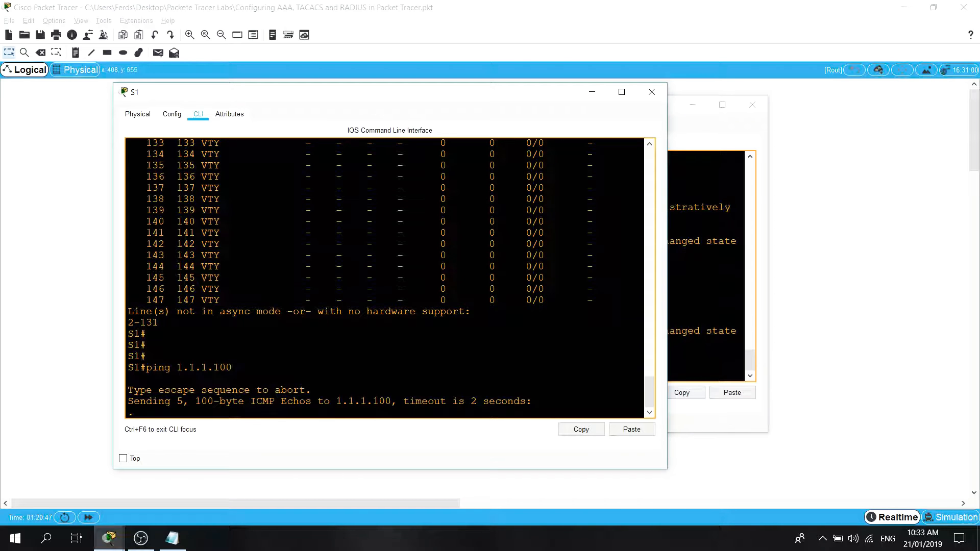
pyautogui.moveTo(511, 95); pyautogui.dragTo(582, 95)
pyautogui.click(700, 111)
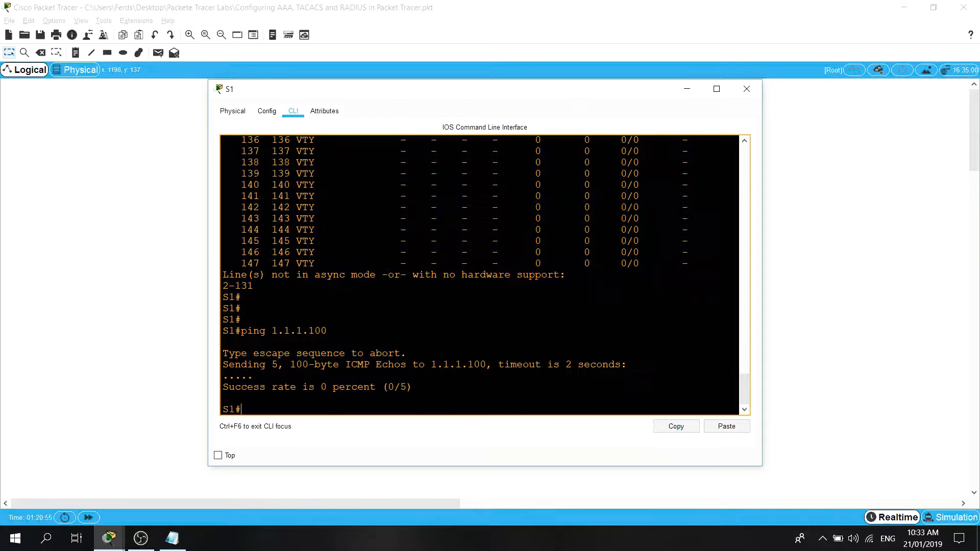
# Repeat the ping to 1.1.1.100 from S1, checking the link status in the topology between attempts.
pyautogui.press('Up')
pyautogui.press('Return')
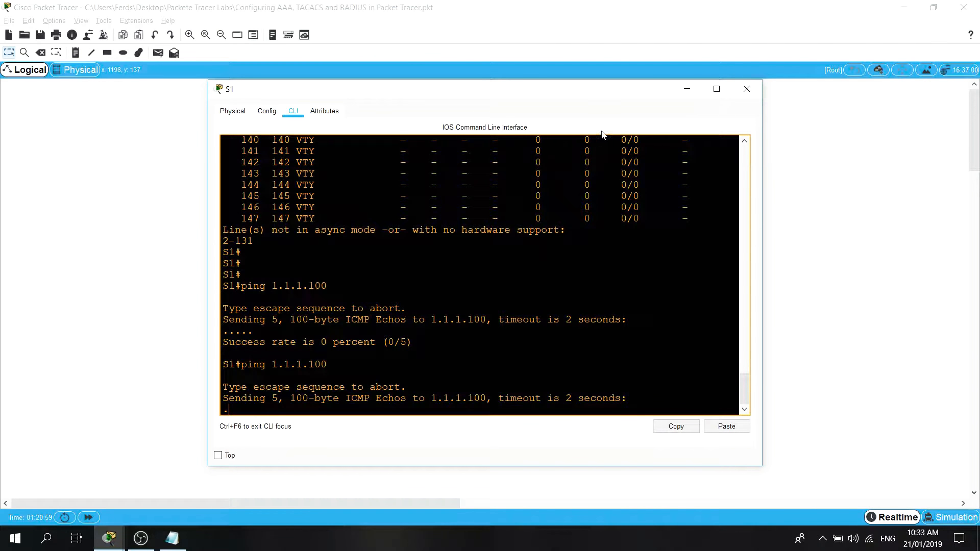
pyautogui.click(685, 89)
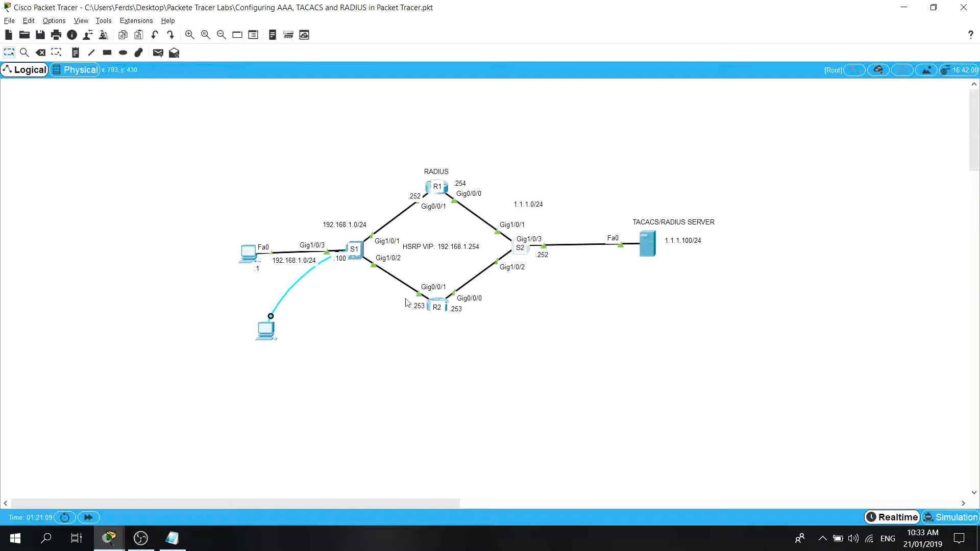
pyautogui.click(116, 545)
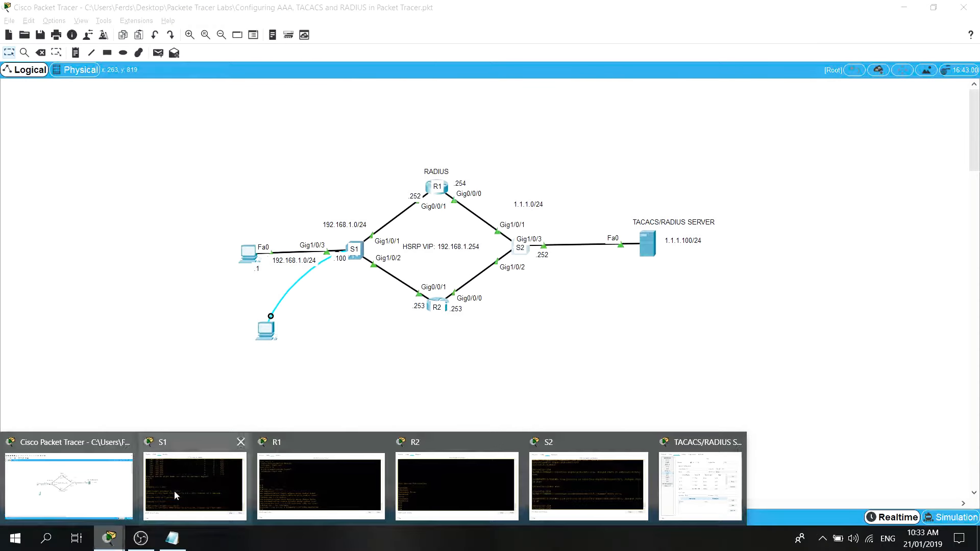
pyautogui.click(174, 491)
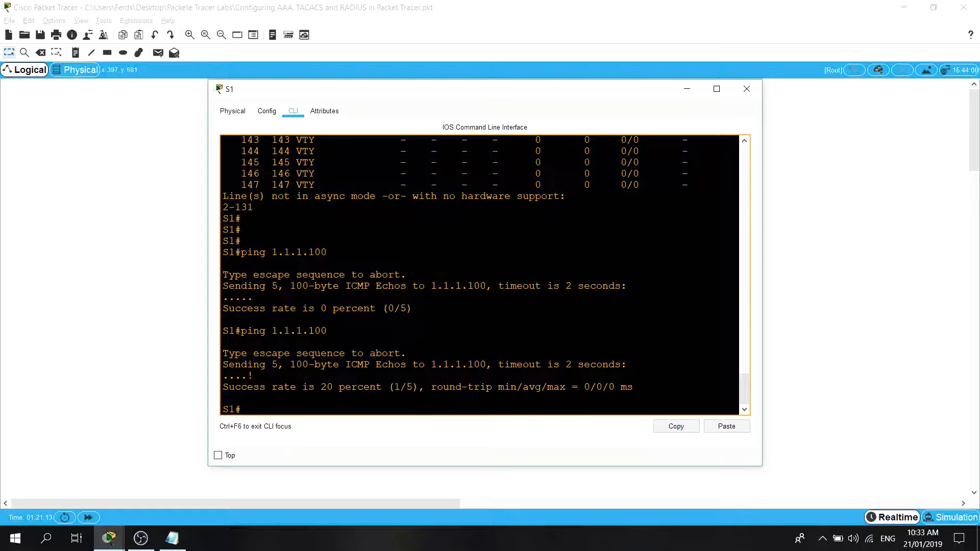
pyautogui.press('Up')
pyautogui.press('Return')
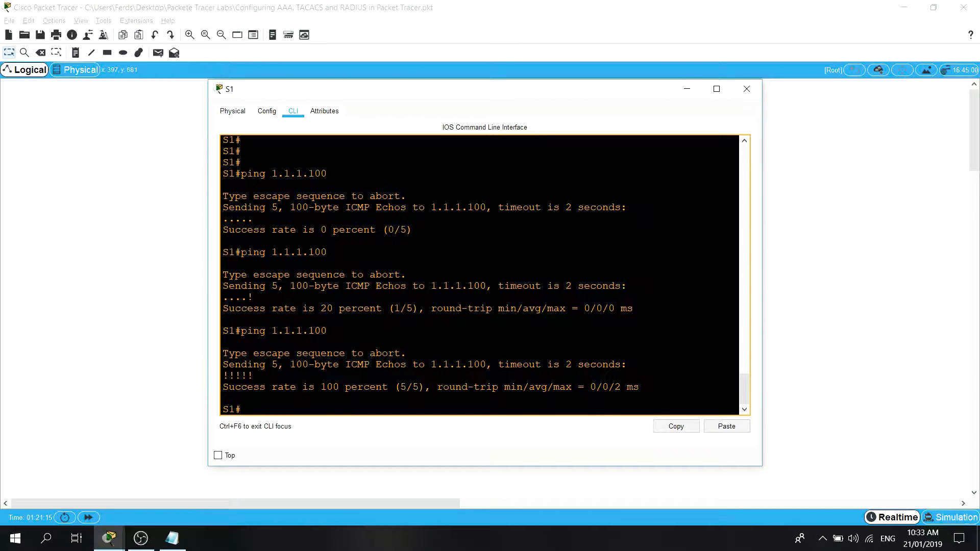
# Exit S1's console session and try to log in with the local account's username and password.
pyautogui.write('exit')
pyautogui.press('Return')
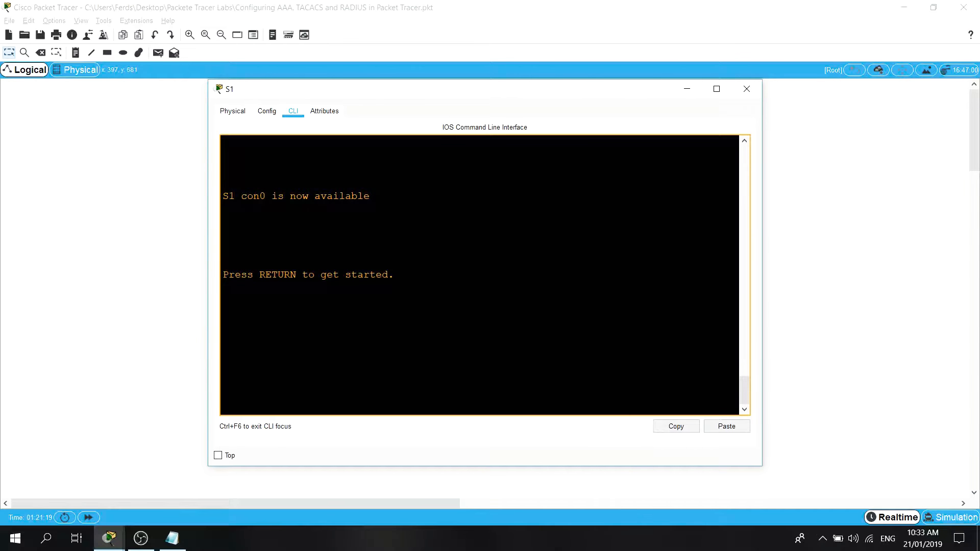
pyautogui.press('Return')
pyautogui.press('Return')
pyautogui.press('Return')
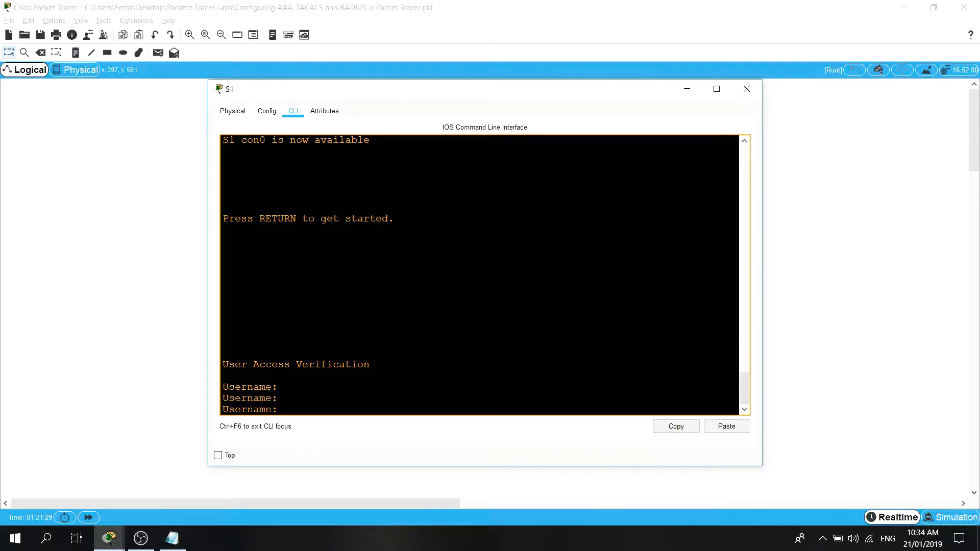
pyautogui.write('cisco')
pyautogui.press('Return')
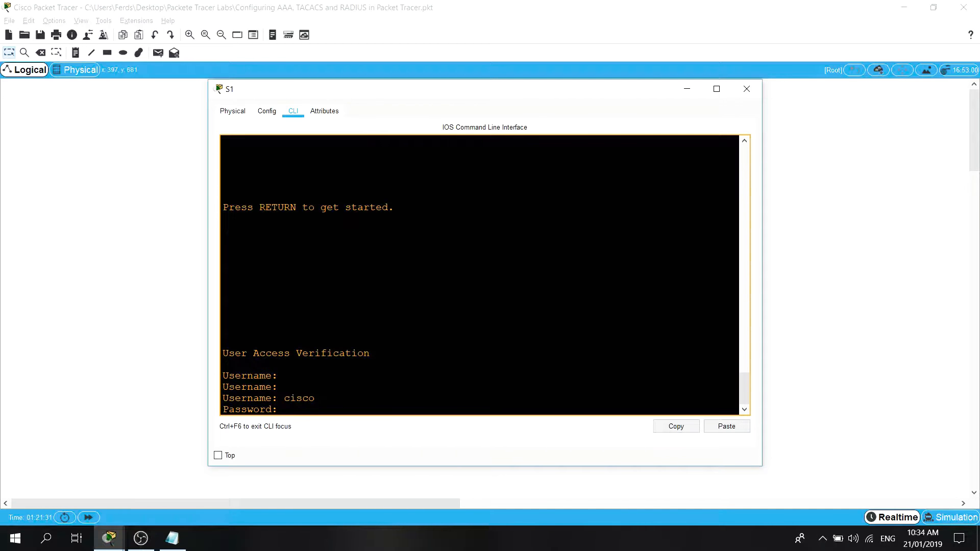
pyautogui.press('Return')
pyautogui.press('Return')
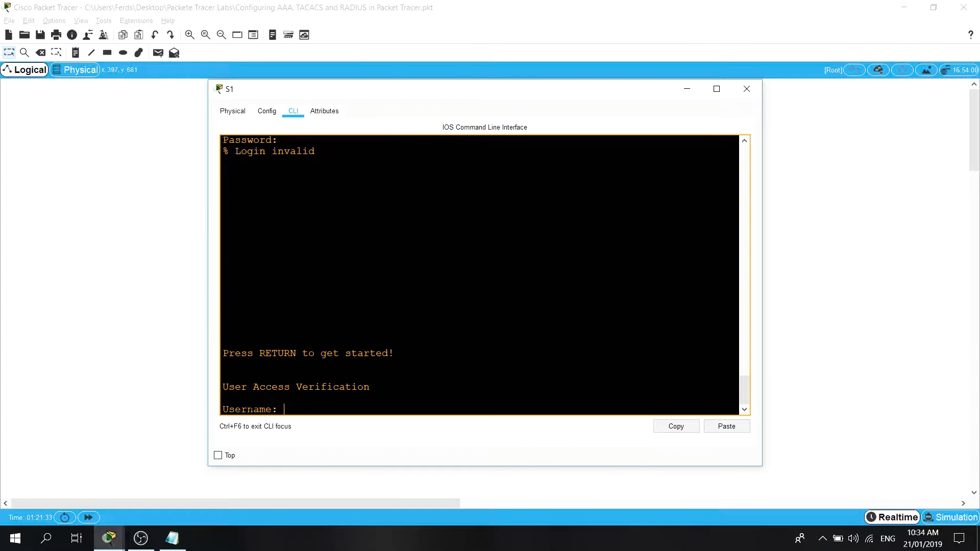
pyautogui.press('Return')
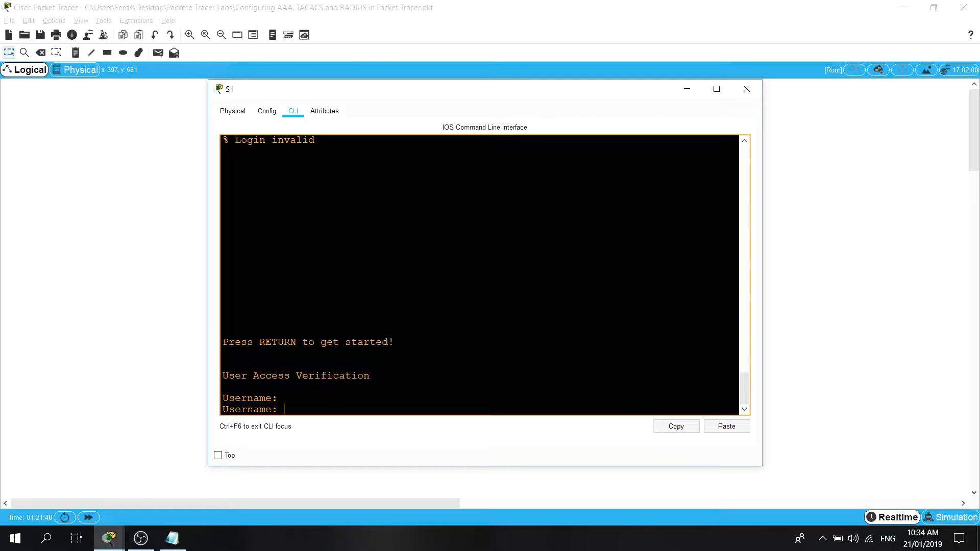
# Log in to S1's console with the AAA server account's username and password.
pyautogui.write('ferds')
pyautogui.press('Return')
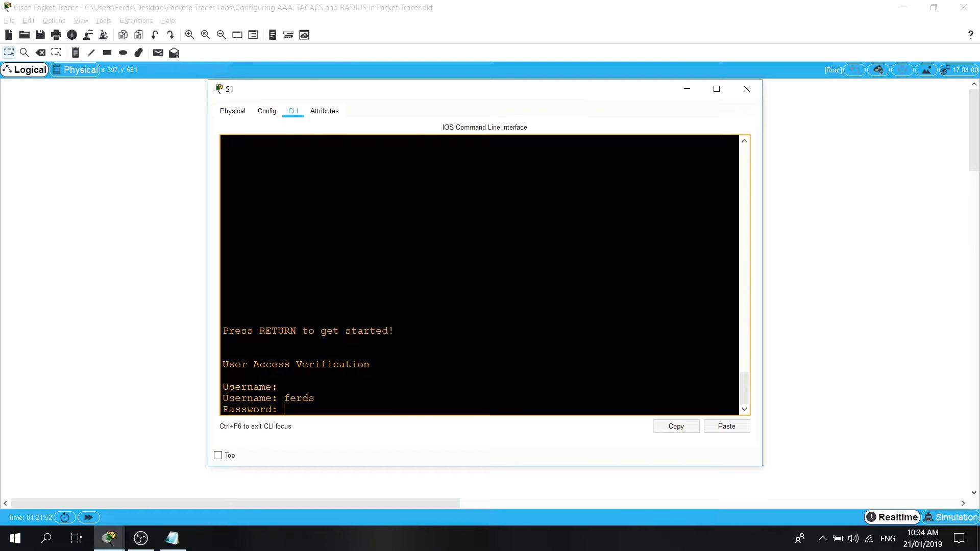
pyautogui.press('Return')
# Enter privileged EXEC mode on S1 with the enable command, supplying the username and password and retrying the authentication.
pyautogui.write('en')
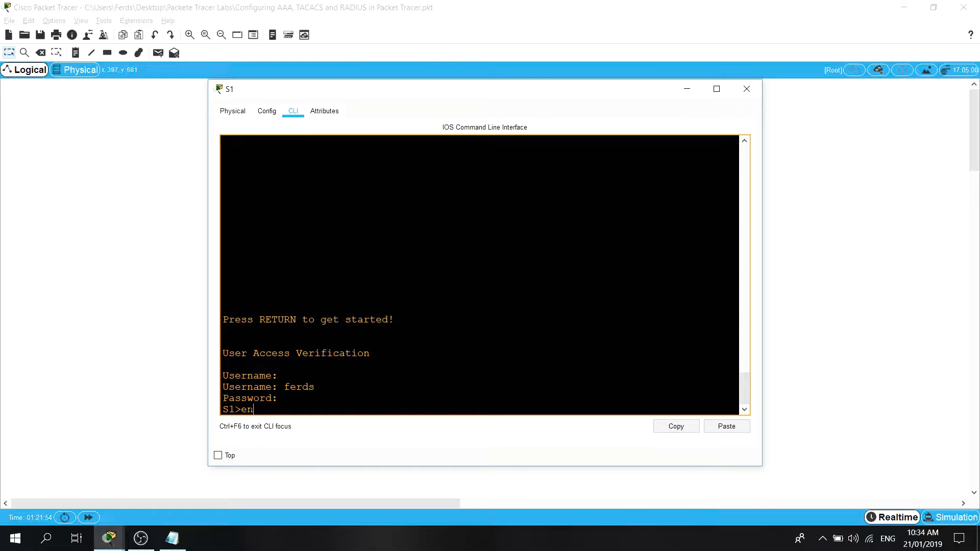
pyautogui.press('Return')
pyautogui.press('Return')
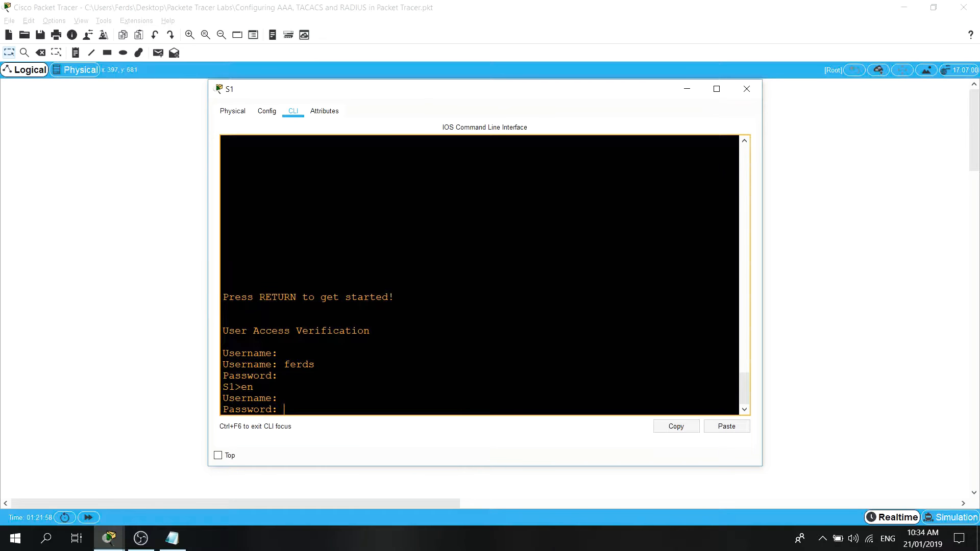
pyautogui.press('Return')
pyautogui.write('en')
pyautogui.press('Return')
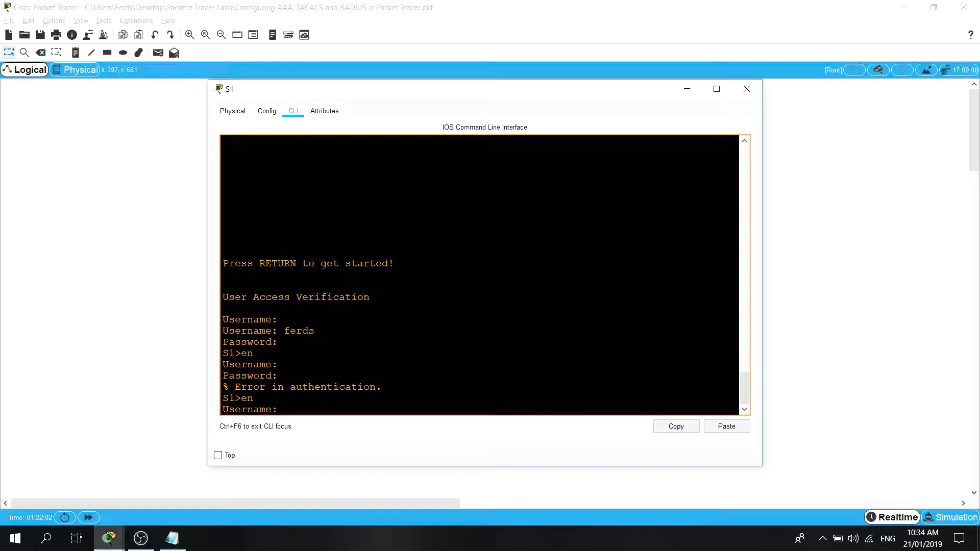
pyautogui.press('Return')
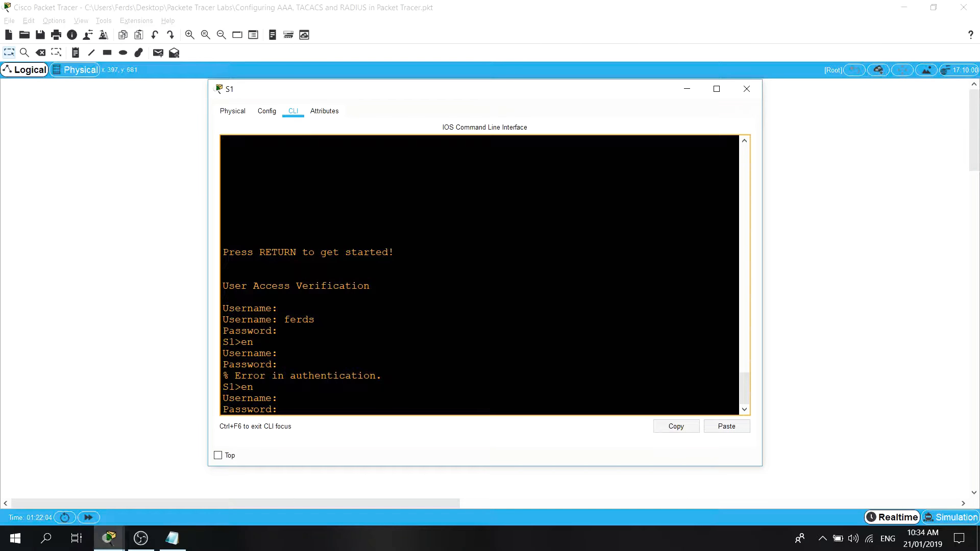
pyautogui.press('Return')
pyautogui.write('show r')
pyautogui.press('BackSpace')
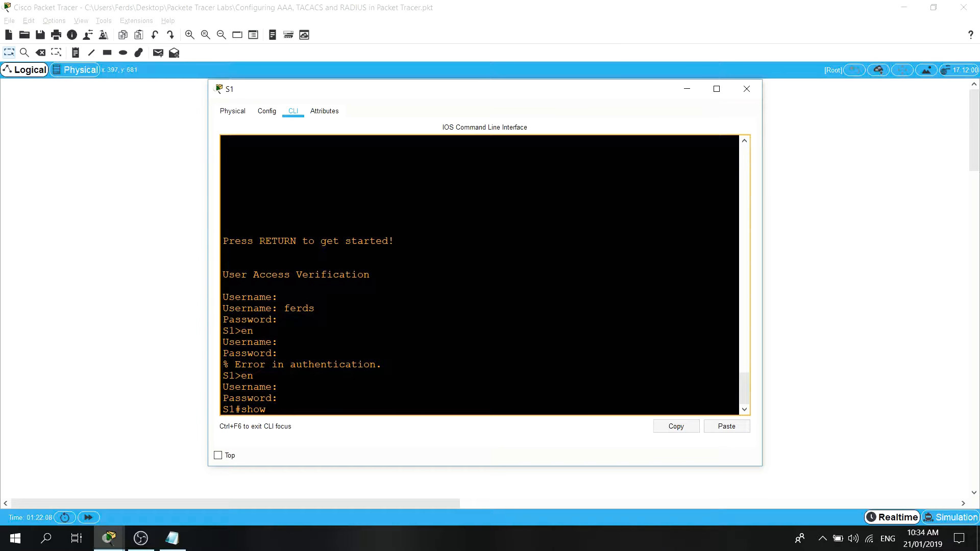
# Minimize S1's console window and open the Telnet/SSH client on PC2.
pyautogui.click(687, 89)
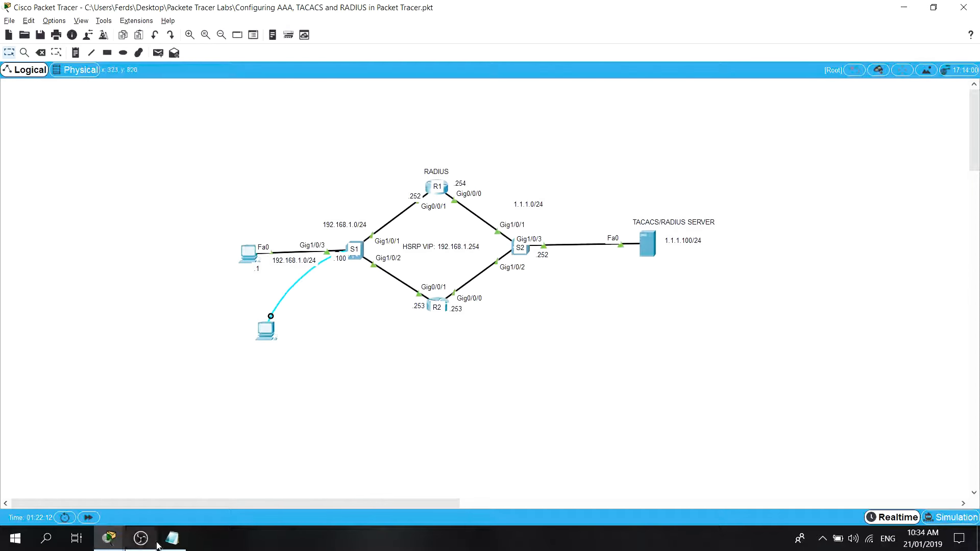
pyautogui.click(250, 253)
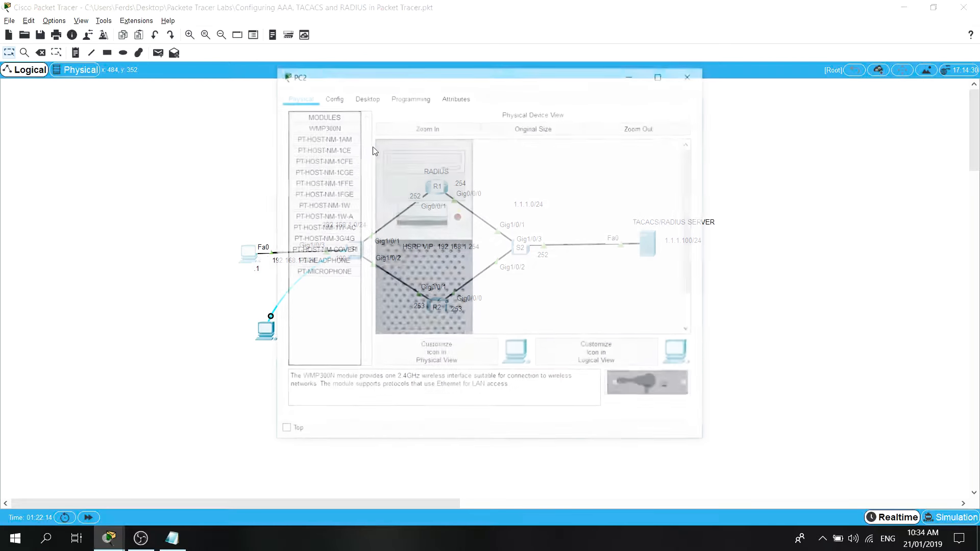
pyautogui.moveTo(406, 80); pyautogui.dragTo(262, 63)
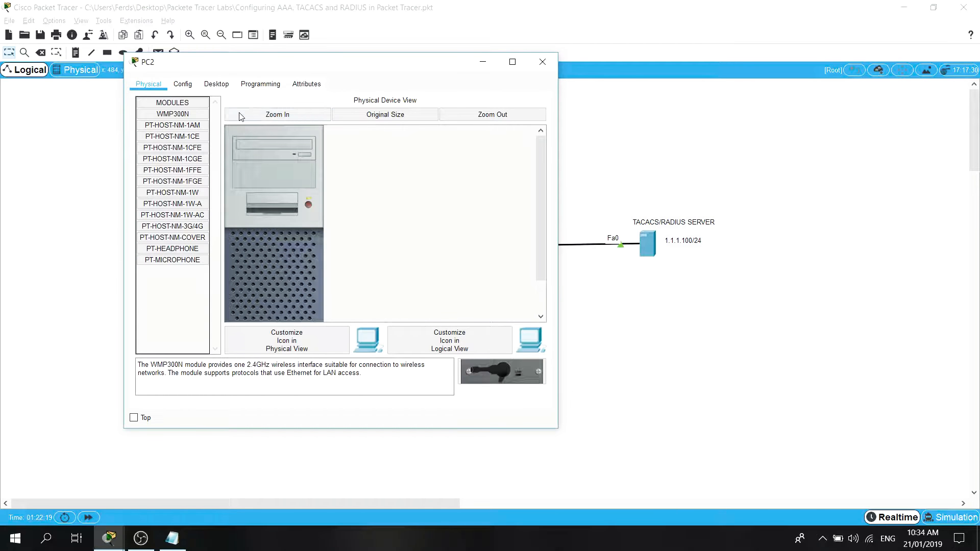
pyautogui.click(223, 87)
pyautogui.scroll(-3, 384, 314)
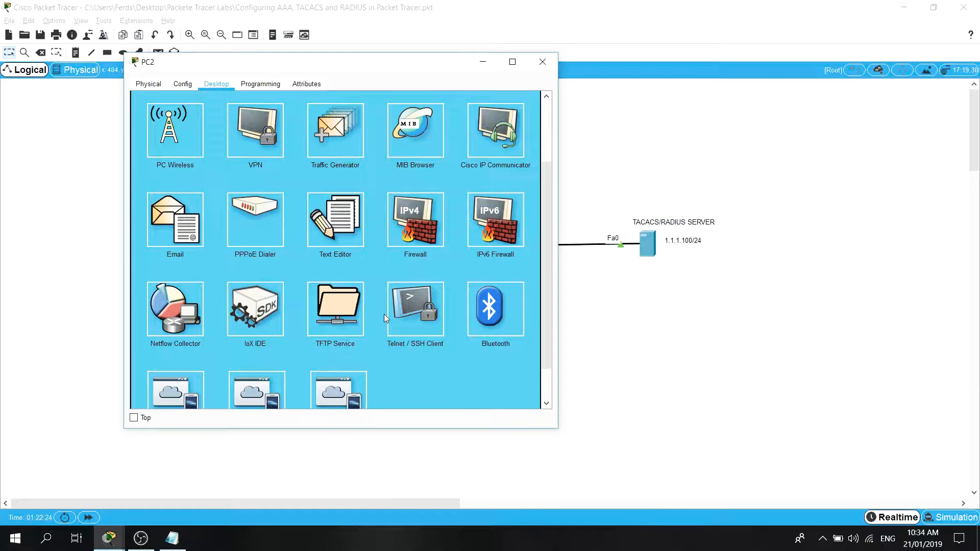
pyautogui.click(415, 301)
# Start an SSH connection from PC2 to 192.168.1.253, supplying the AAA account's username.
pyautogui.click(276, 148)
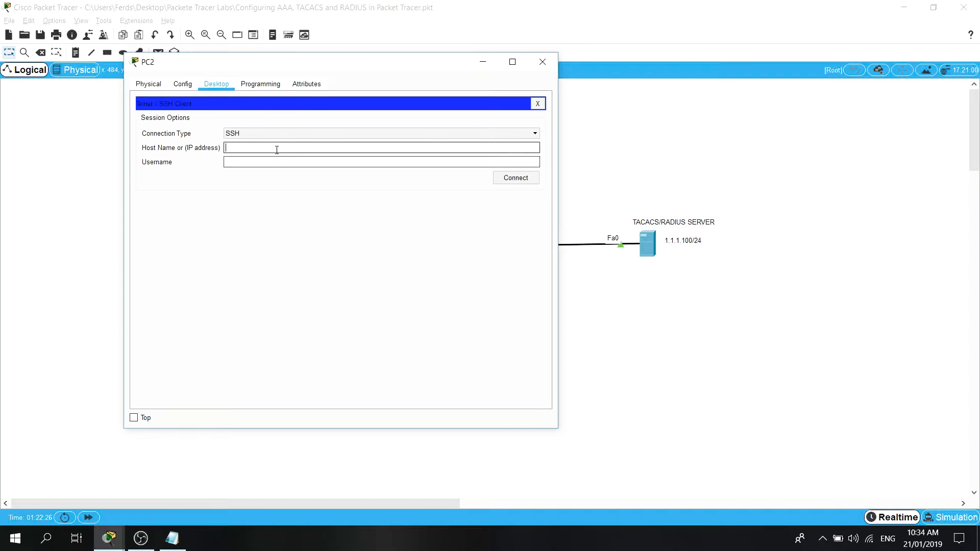
pyautogui.moveTo(334, 62); pyautogui.dragTo(737, 91)
pyautogui.write('192.168.1.')
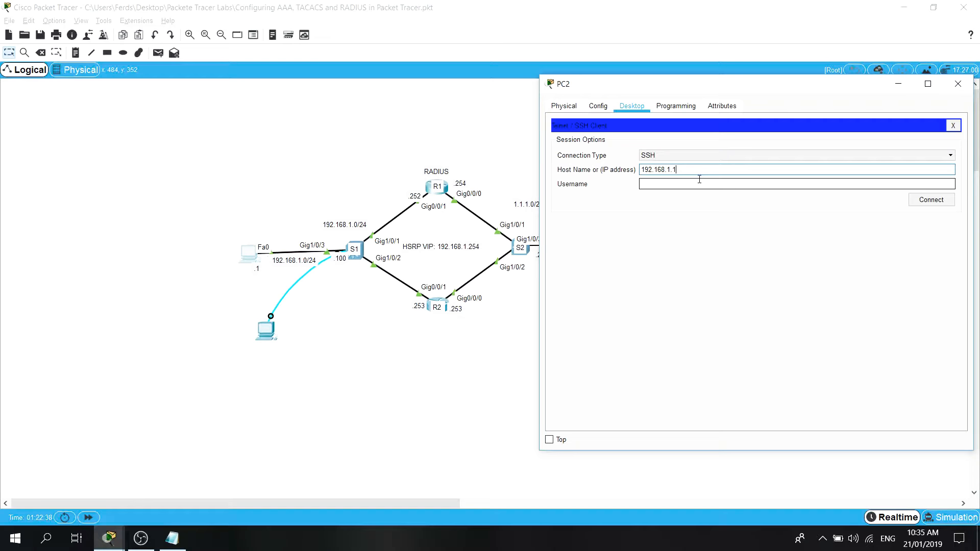
pyautogui.write('253')
pyautogui.click(679, 188)
pyautogui.write('f')
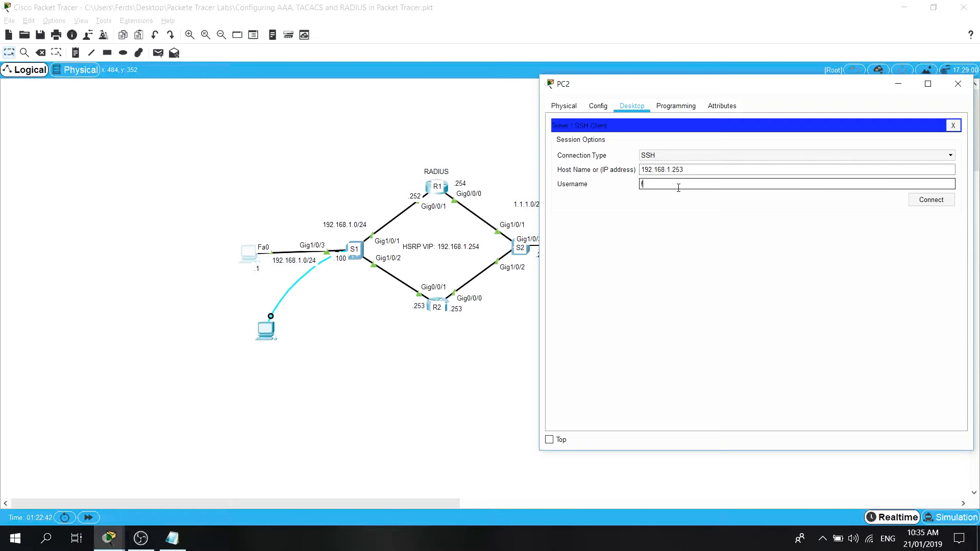
pyautogui.write('erds')
pyautogui.click(926, 203)
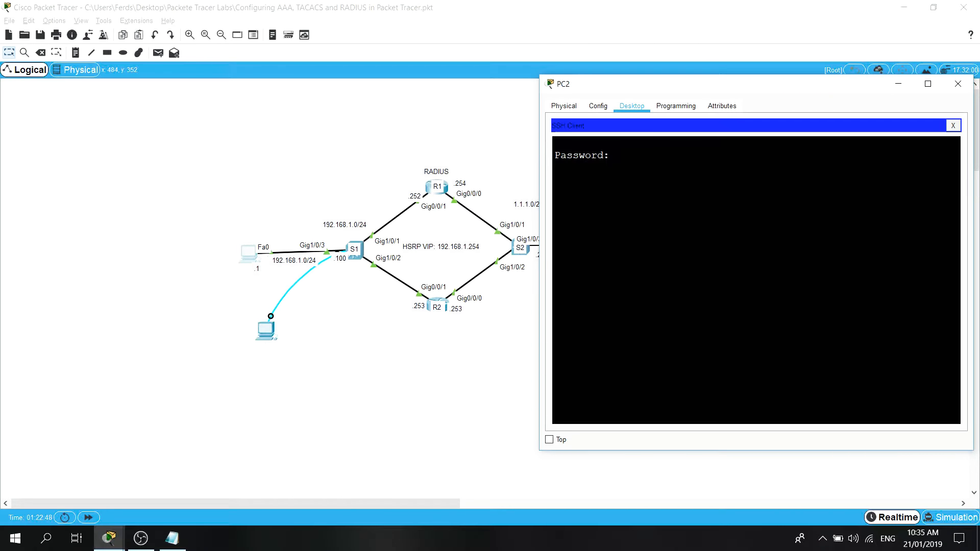
# Log in to R2 over SSH with the account password and enter privileged EXEC mode with the enable username and password.
pyautogui.press('Return')
pyautogui.write('en')
pyautogui.press('Return')
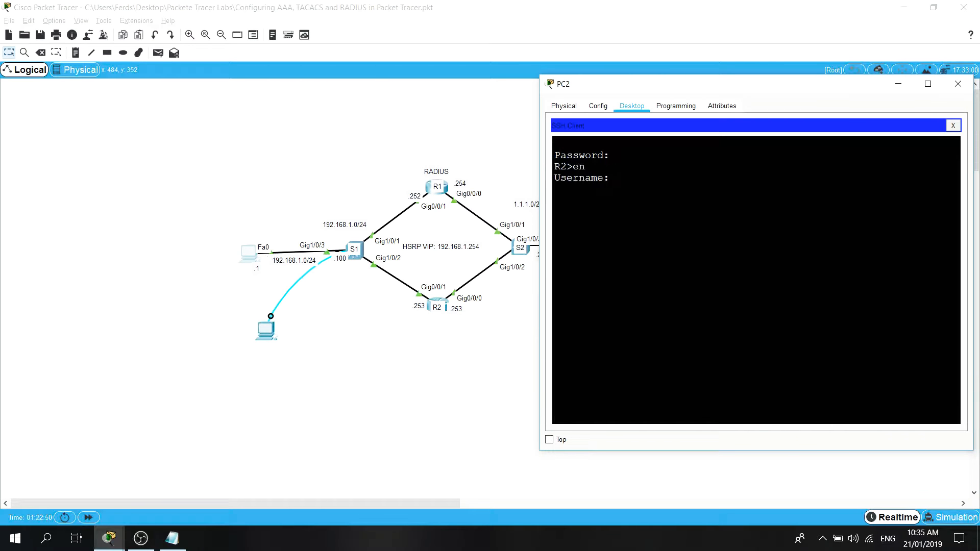
pyautogui.press('Return')
pyautogui.press('Return')
# Run show line in R2's SSH session and maximize PC2's window to examine which line is in use.
pyautogui.write('show r')
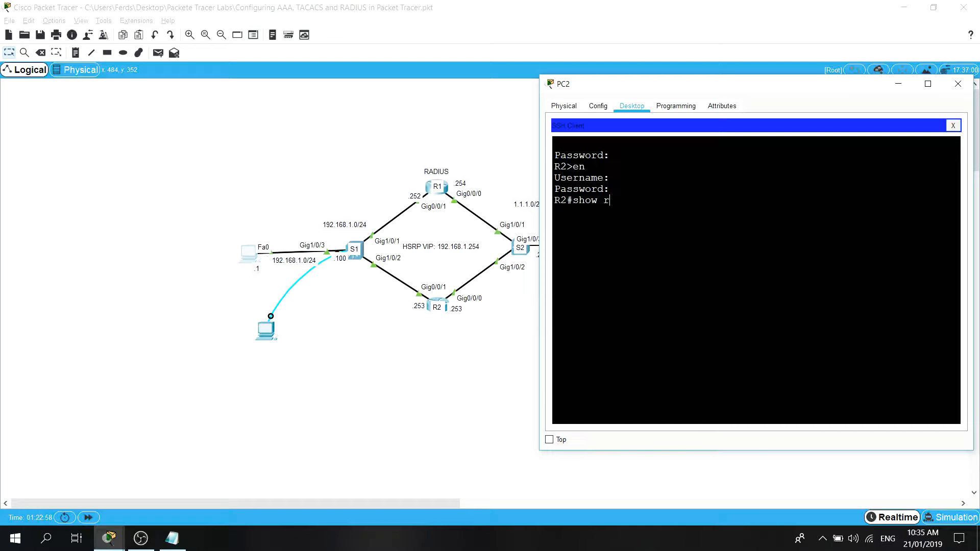
pyautogui.press('BackSpace')
pyautogui.press('BackSpace')
pyautogui.press('BackSpace')
pyautogui.press('BackSpace')
pyautogui.press('BackSpace')
pyautogui.write('how line')
pyautogui.press('Return')
pyautogui.scroll(5, 757, 281)
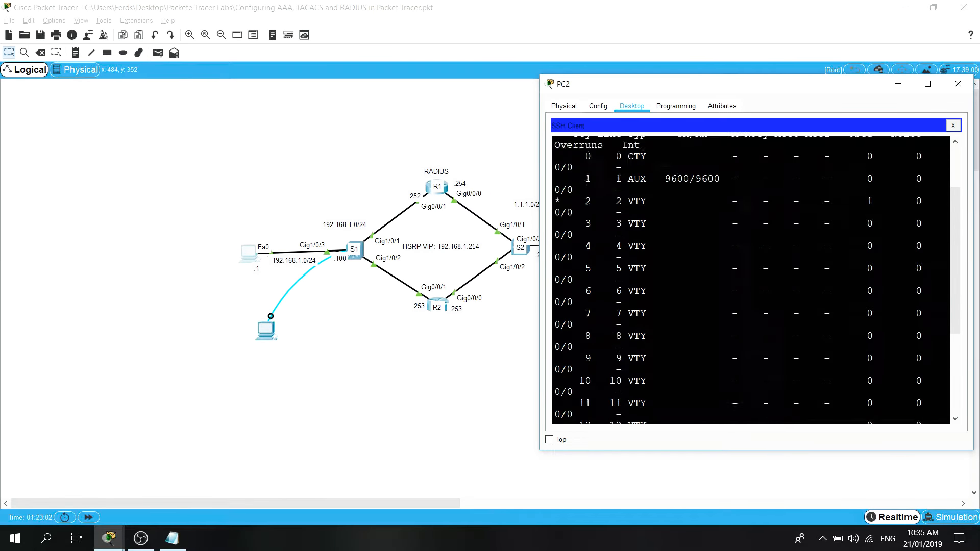
pyautogui.scroll(3, 752, 281)
pyautogui.doubleClick(690, 88)
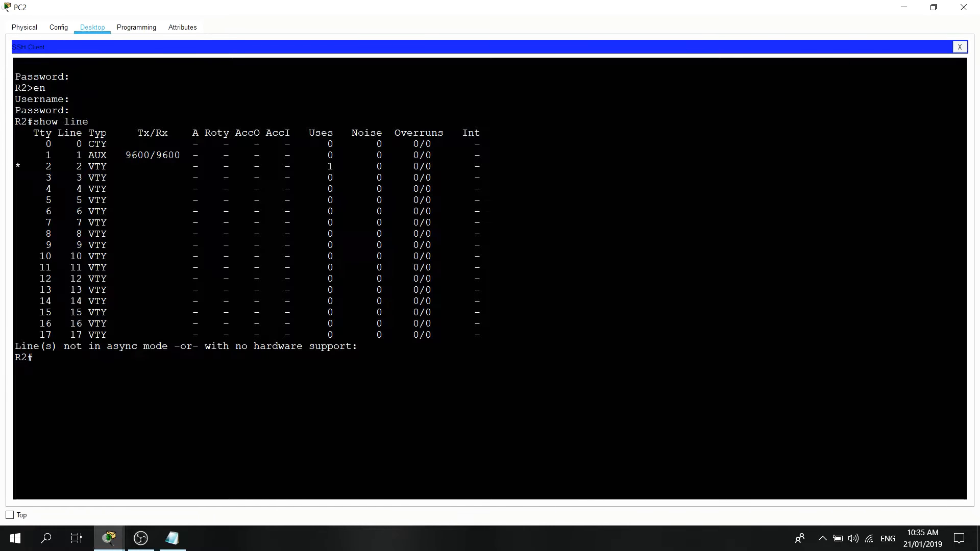
# Minimize PC2's window and open the desktop applications of PC1, the PC attached to S1's console.
pyautogui.click(906, 8)
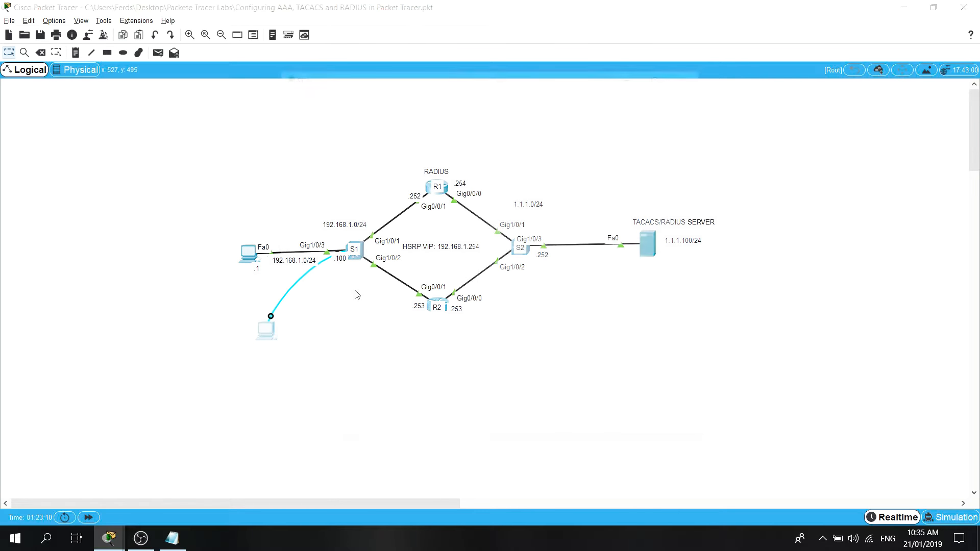
pyautogui.moveTo(477, 78); pyautogui.dragTo(655, 64)
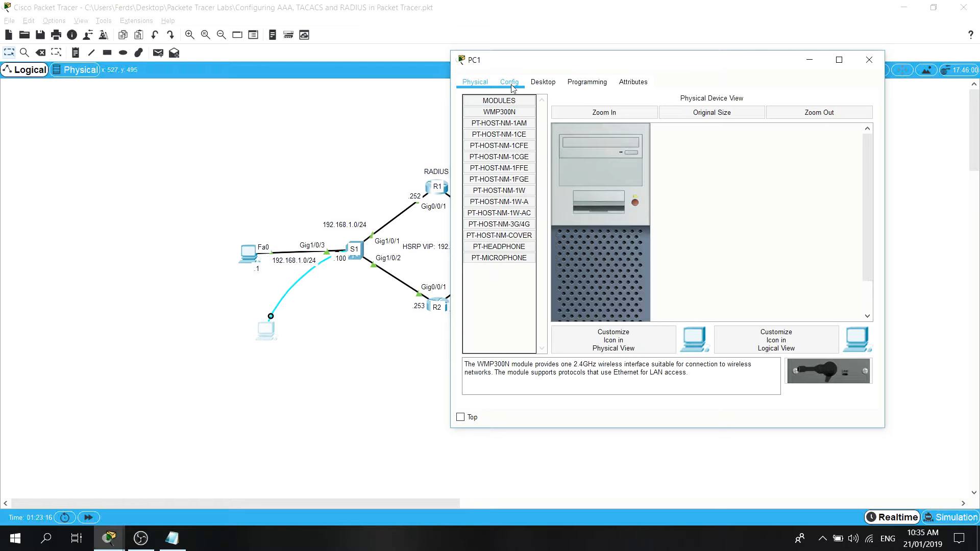
pyautogui.click(542, 82)
pyautogui.scroll(-3, 743, 247)
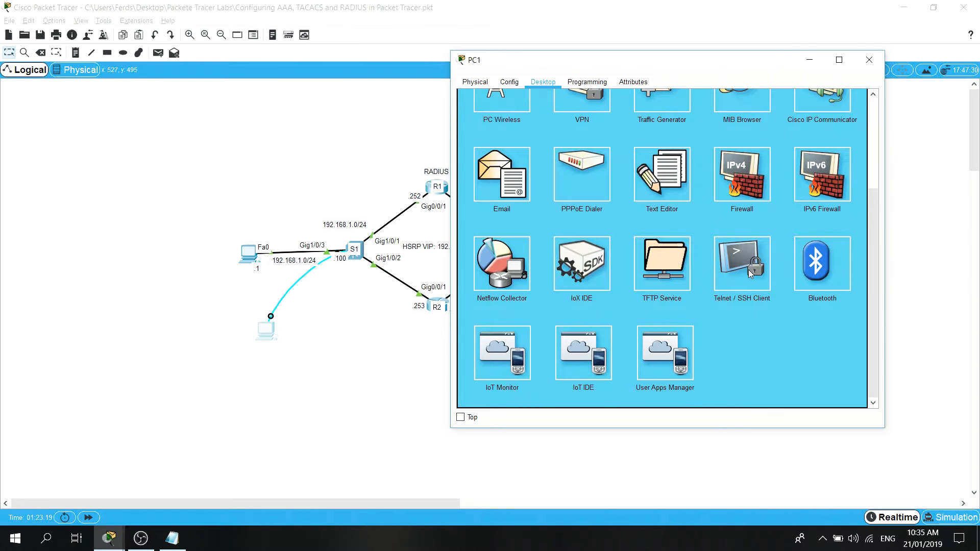
pyautogui.click(328, 331)
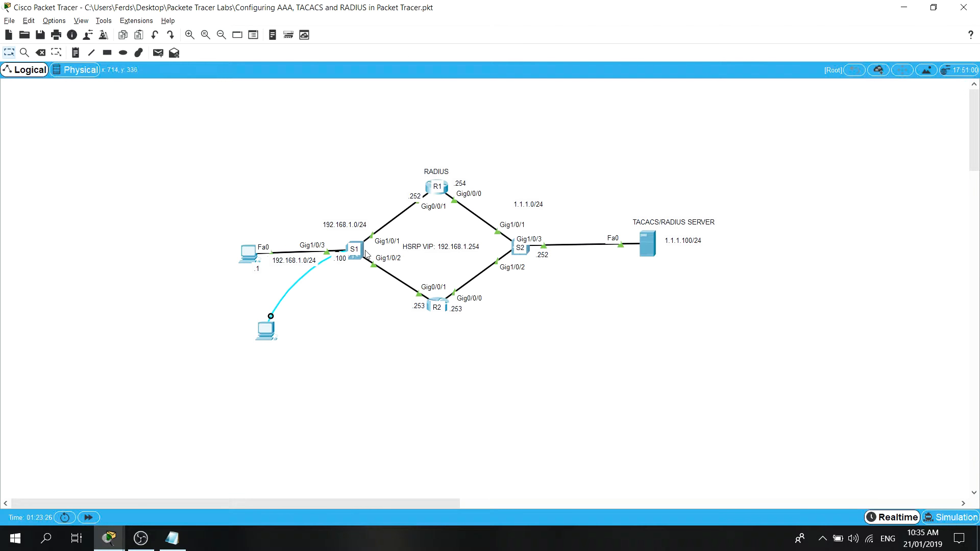
pyautogui.click(141, 538)
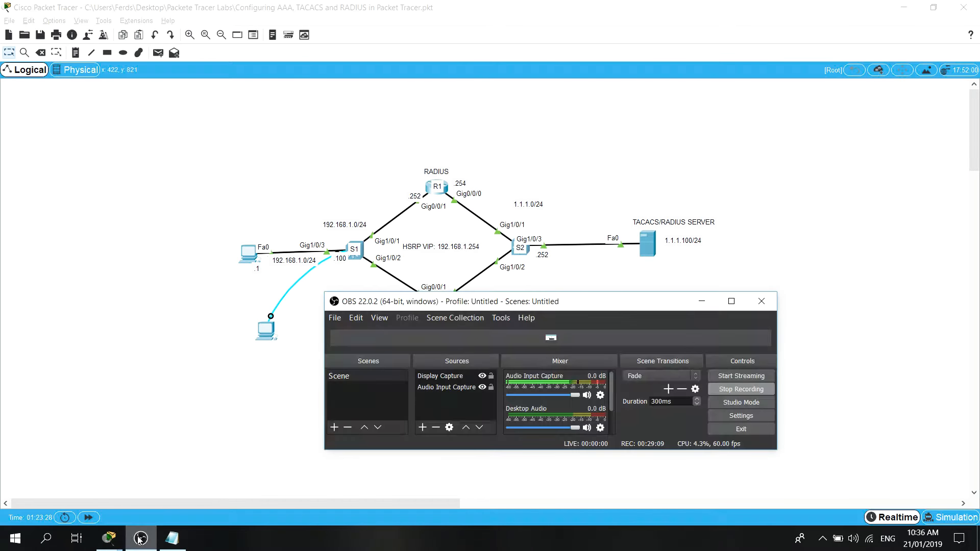
pyautogui.click(130, 517)
pyautogui.click(109, 538)
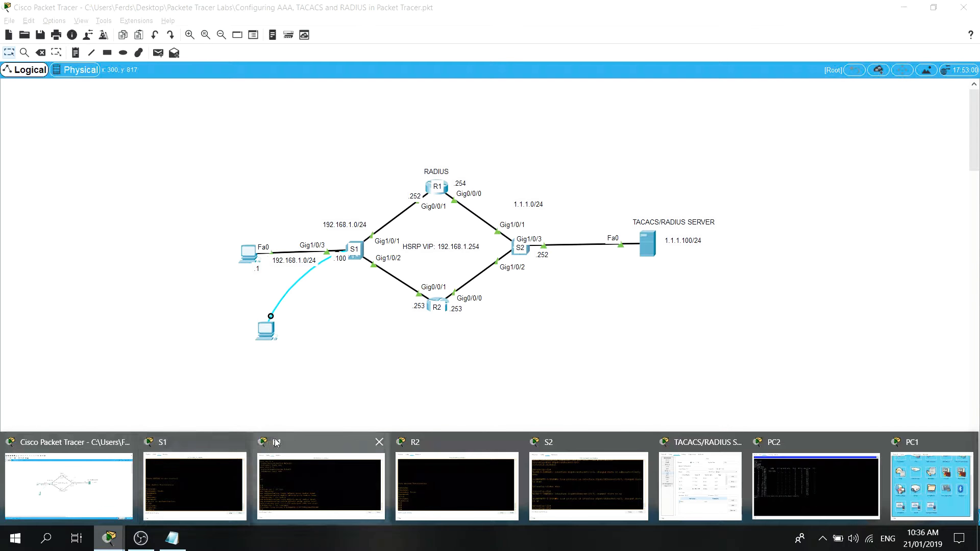
pyautogui.click(930, 485)
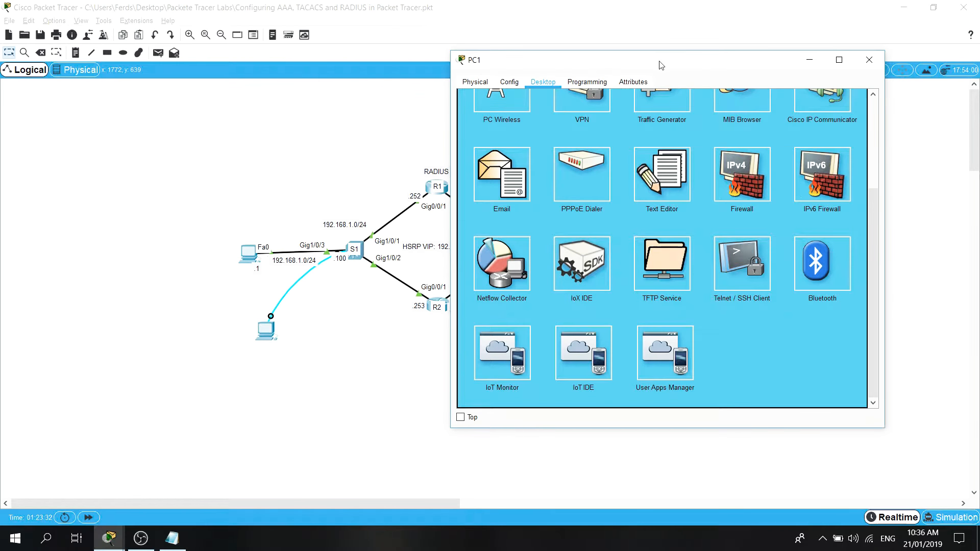
pyautogui.click(737, 262)
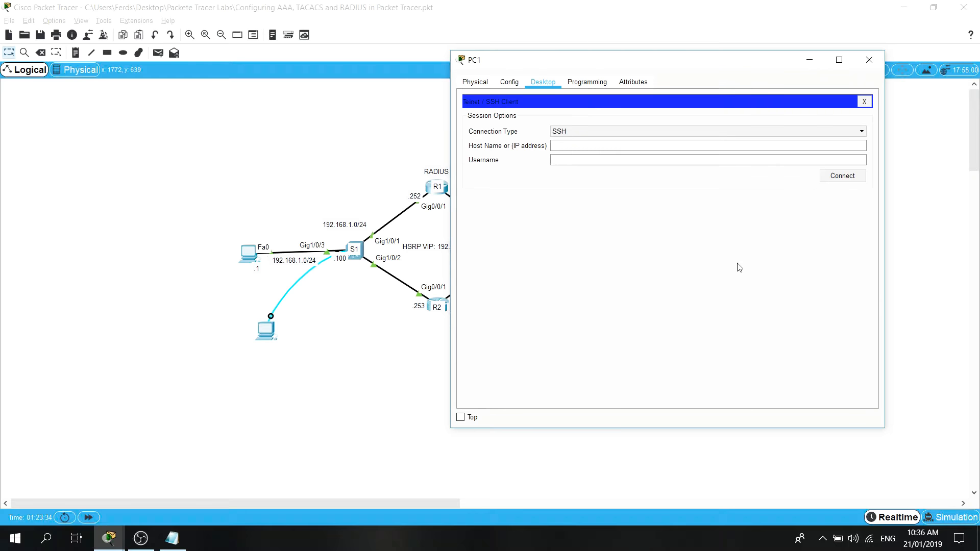
pyautogui.click(864, 102)
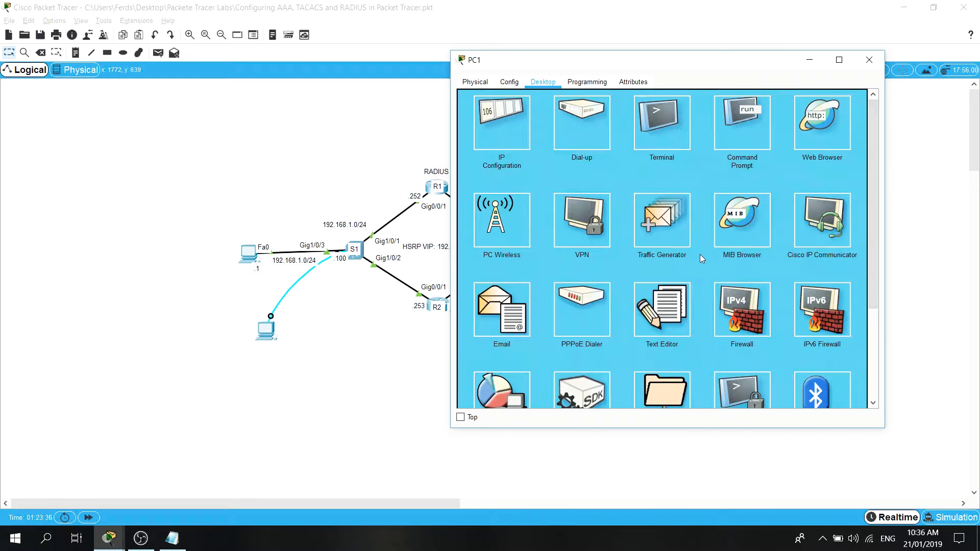
# Open a terminal session from PC1 to S1's console, accepting the 9600 bps default port configuration.
pyautogui.click(660, 134)
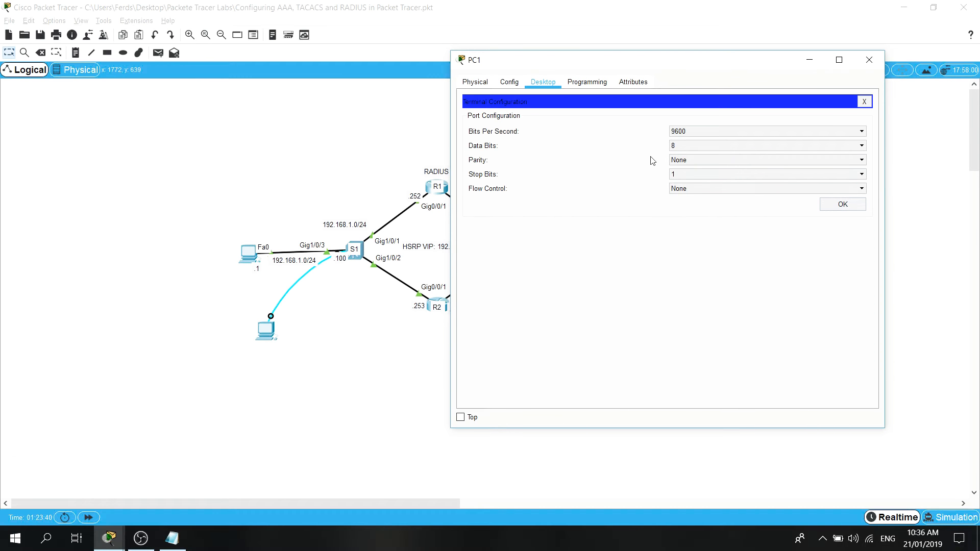
pyautogui.click(841, 205)
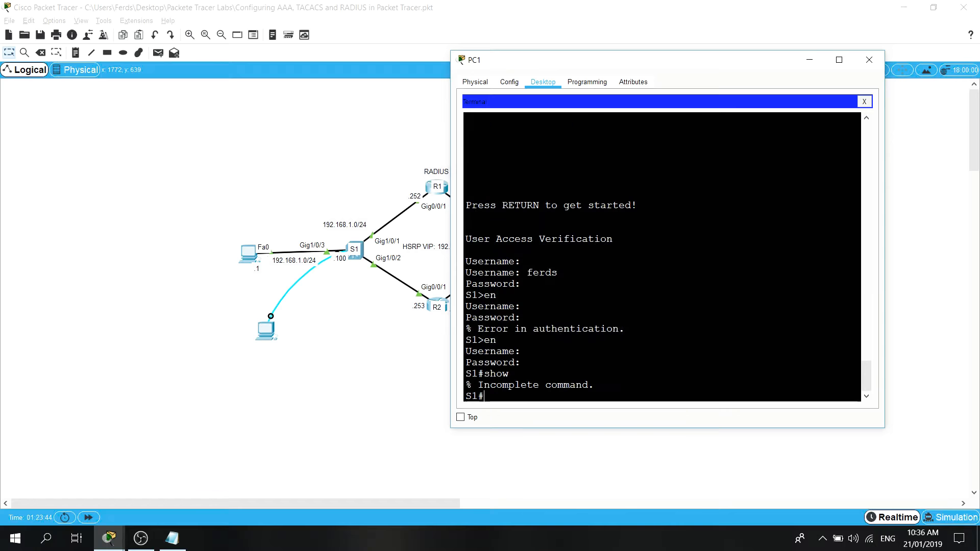
pyautogui.press('Return')
# Run show line on S1 and widen PC1's window to examine the console line's entry.
pyautogui.write('show line')
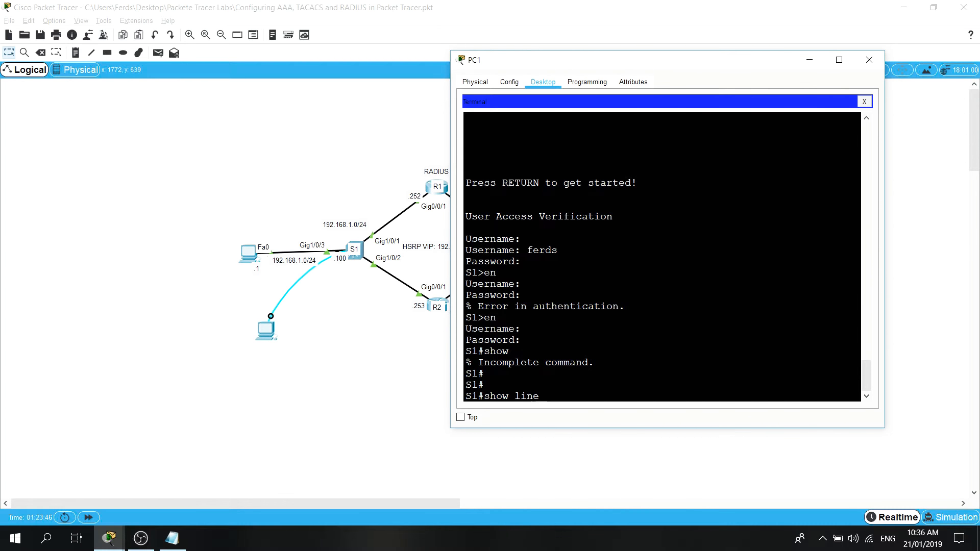
pyautogui.press('Return')
pyautogui.scroll(10, 662, 255)
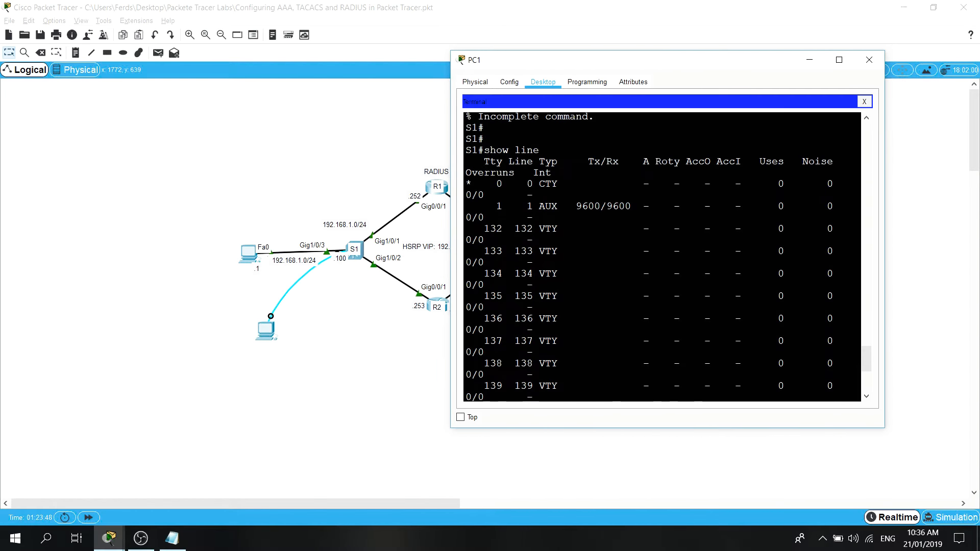
pyautogui.moveTo(884, 204); pyautogui.dragTo(974, 213)
pyautogui.moveTo(569, 169); pyautogui.dragTo(466, 170)
pyautogui.click(509, 170)
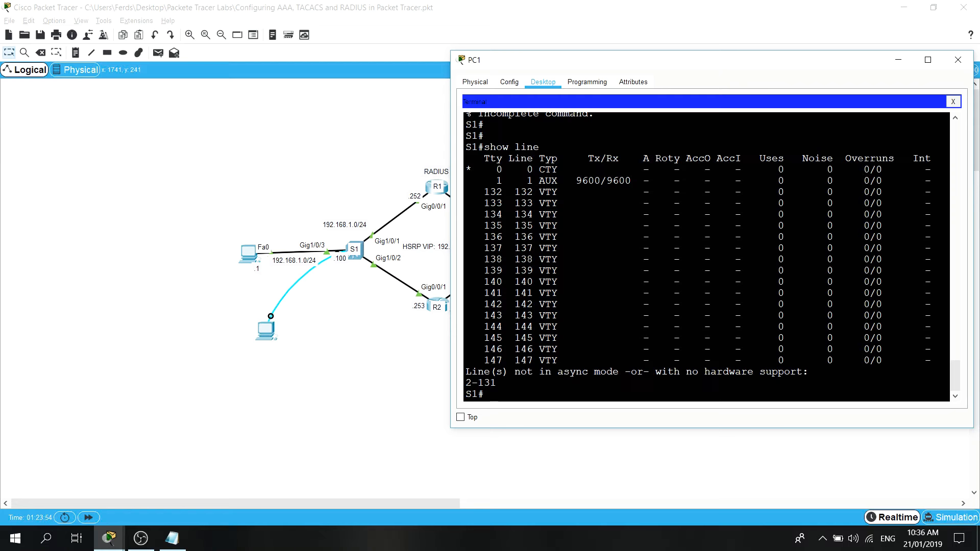